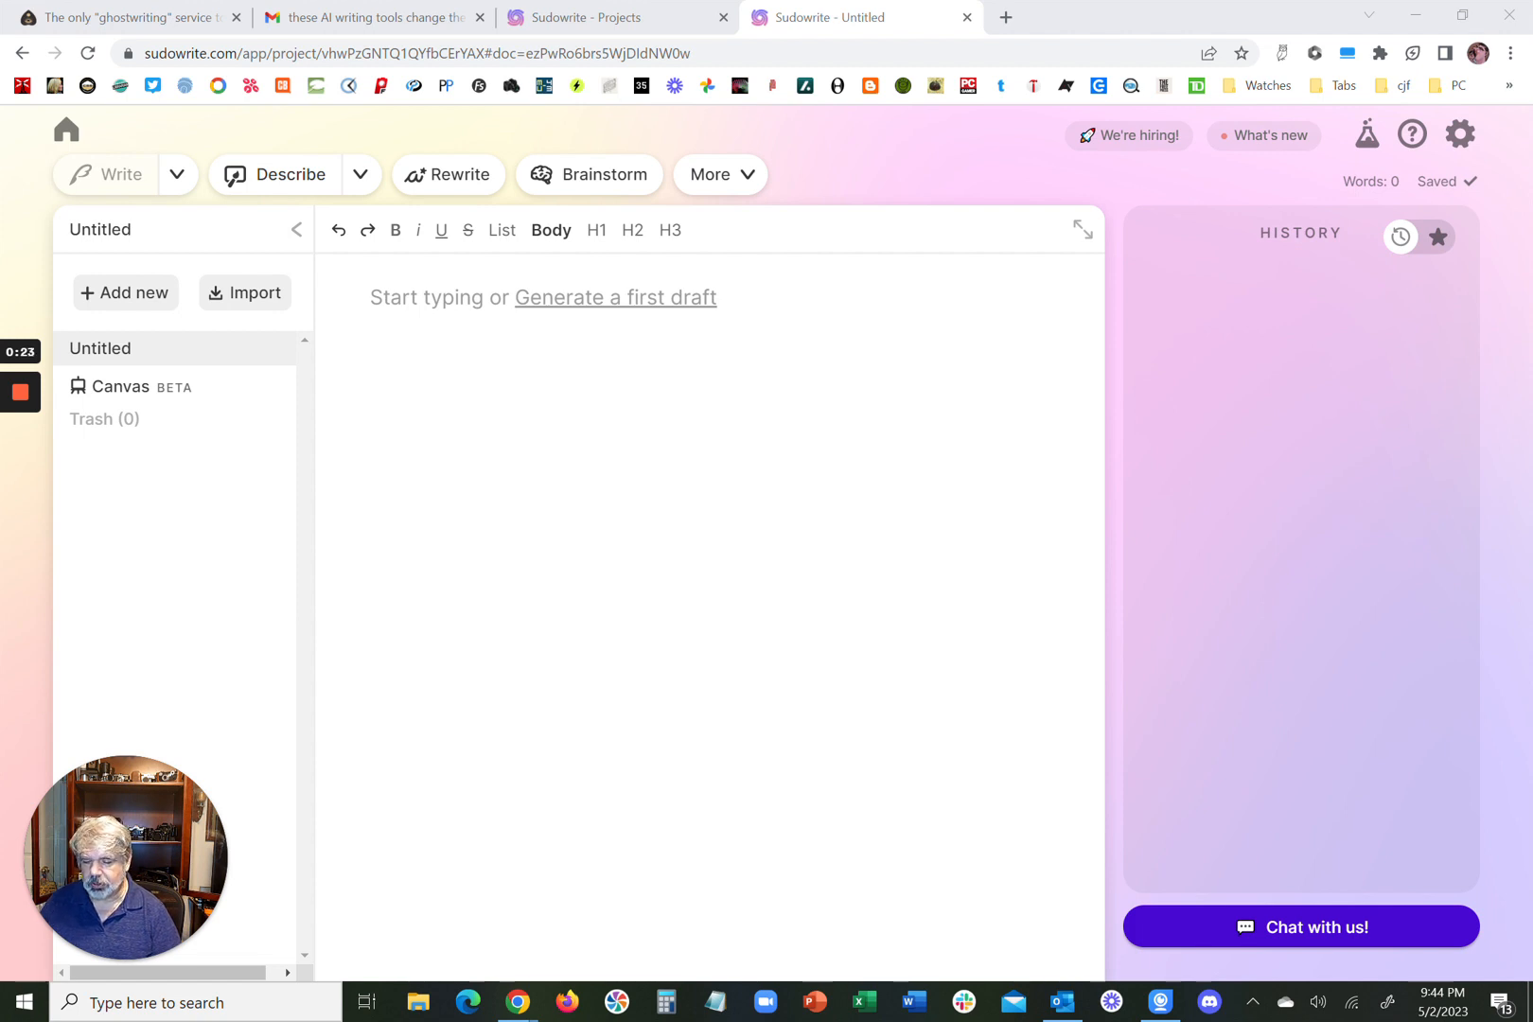
# Begin the empty document with "Joe was 12 when he went to sea with the whaling ship Pequad out of Mystic Connecticut".
pyautogui.click(397, 332)
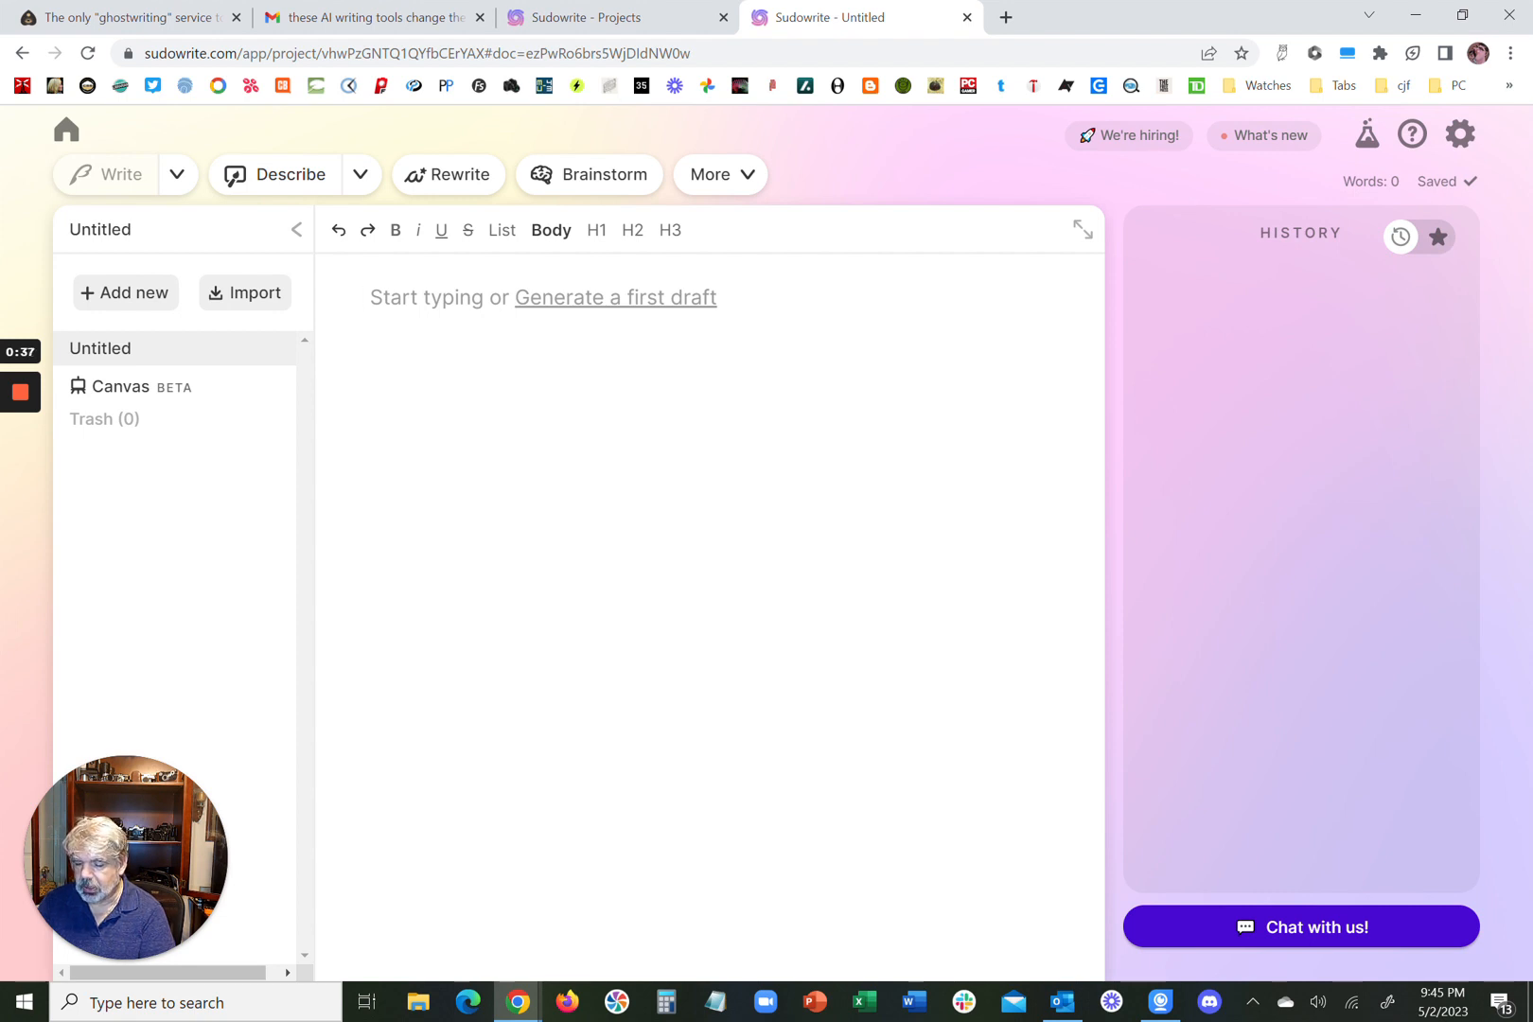
pyautogui.write('Joe was')
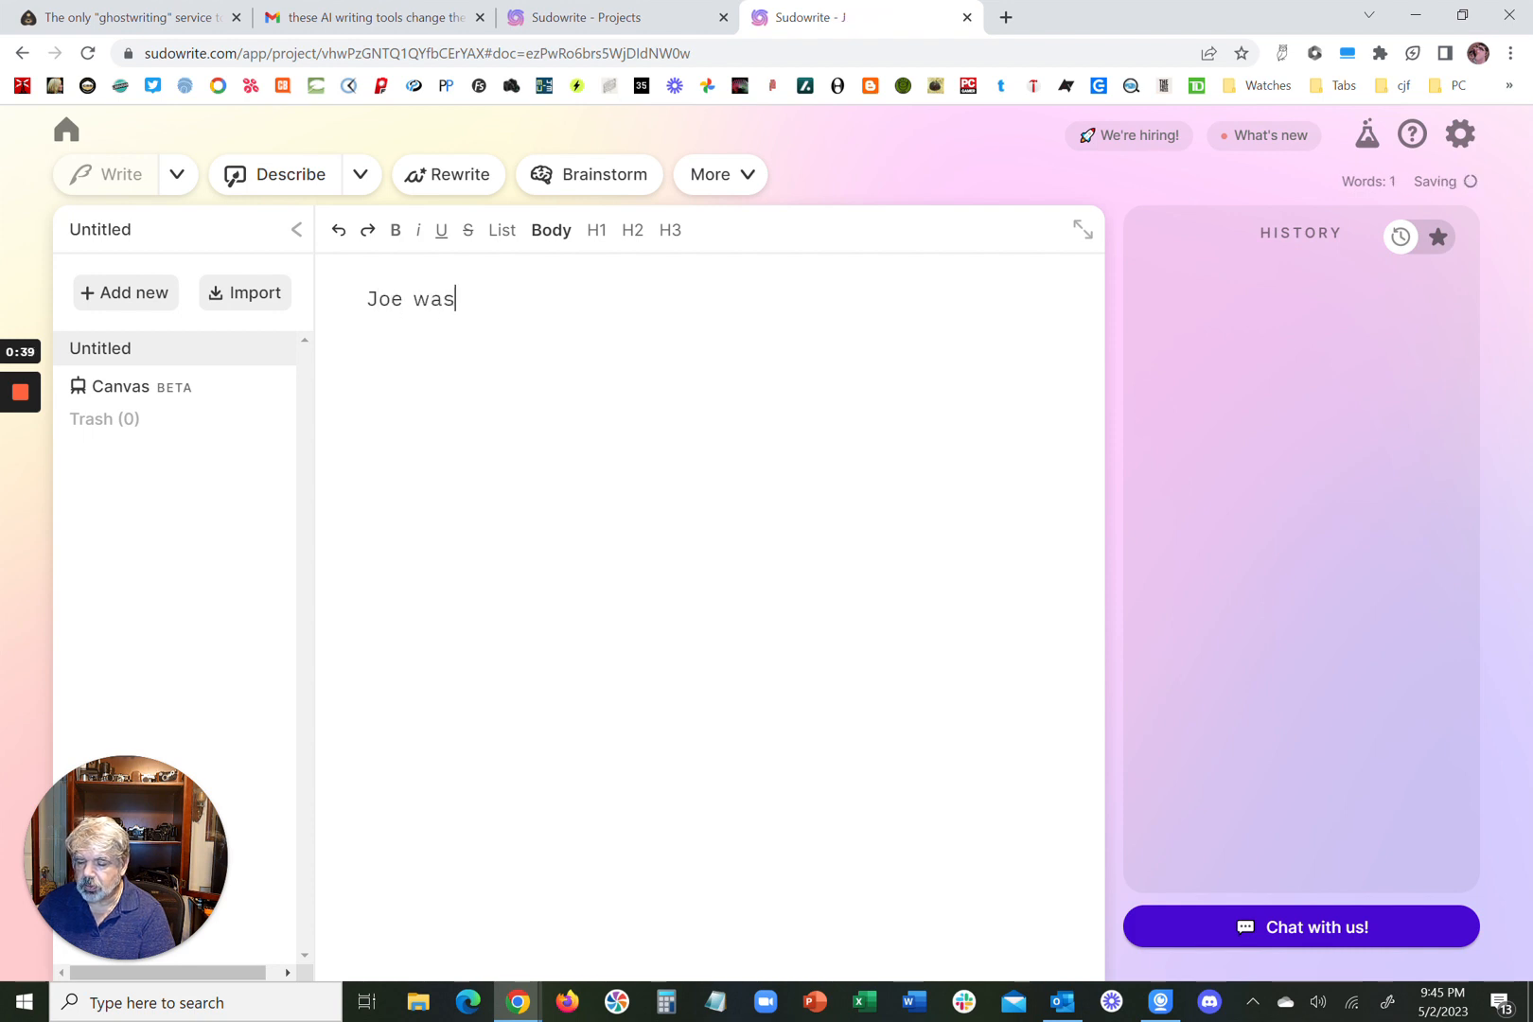
pyautogui.write(' 12 ')
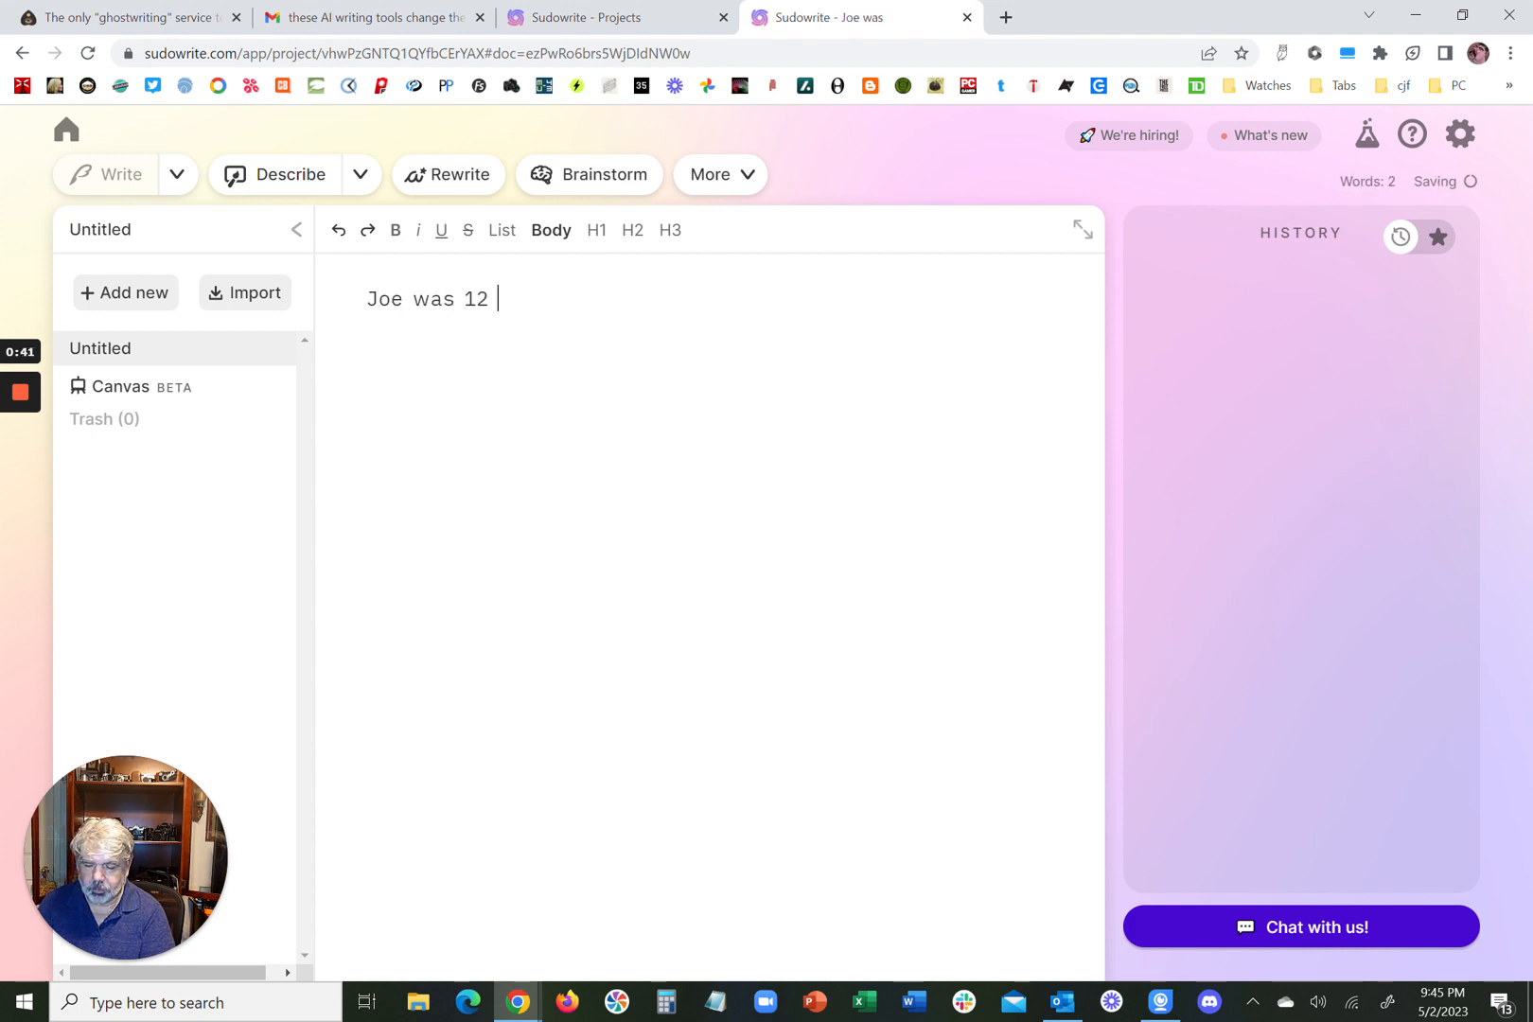
pyautogui.write('when he ')
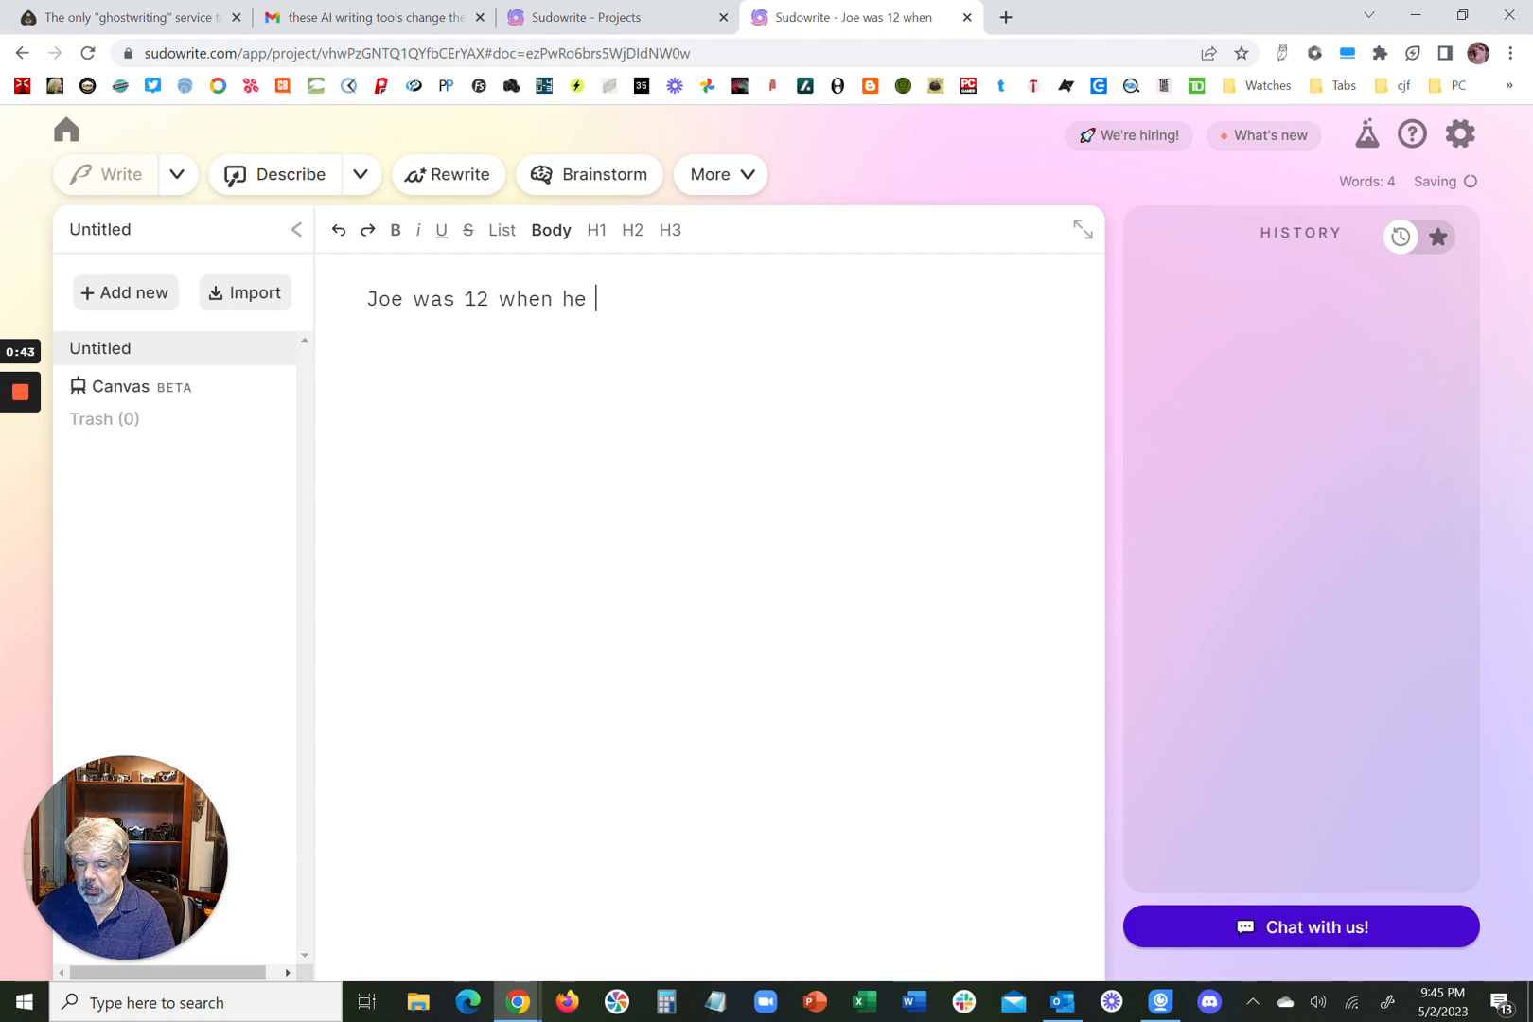
pyautogui.write('went to se')
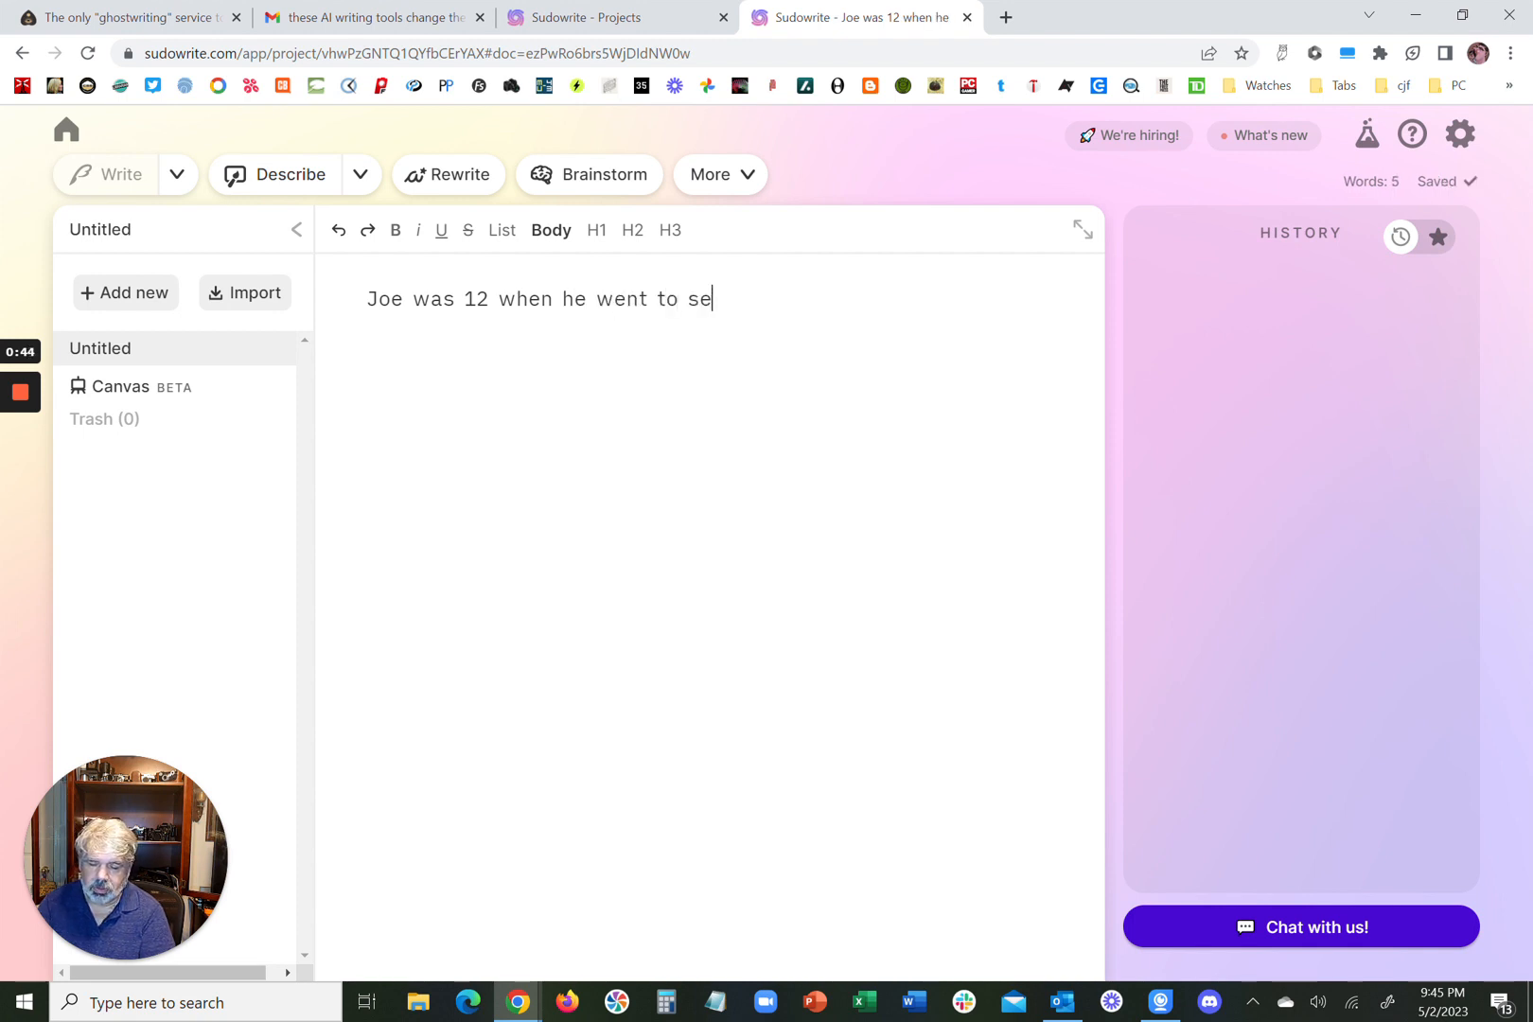
pyautogui.write('a ')
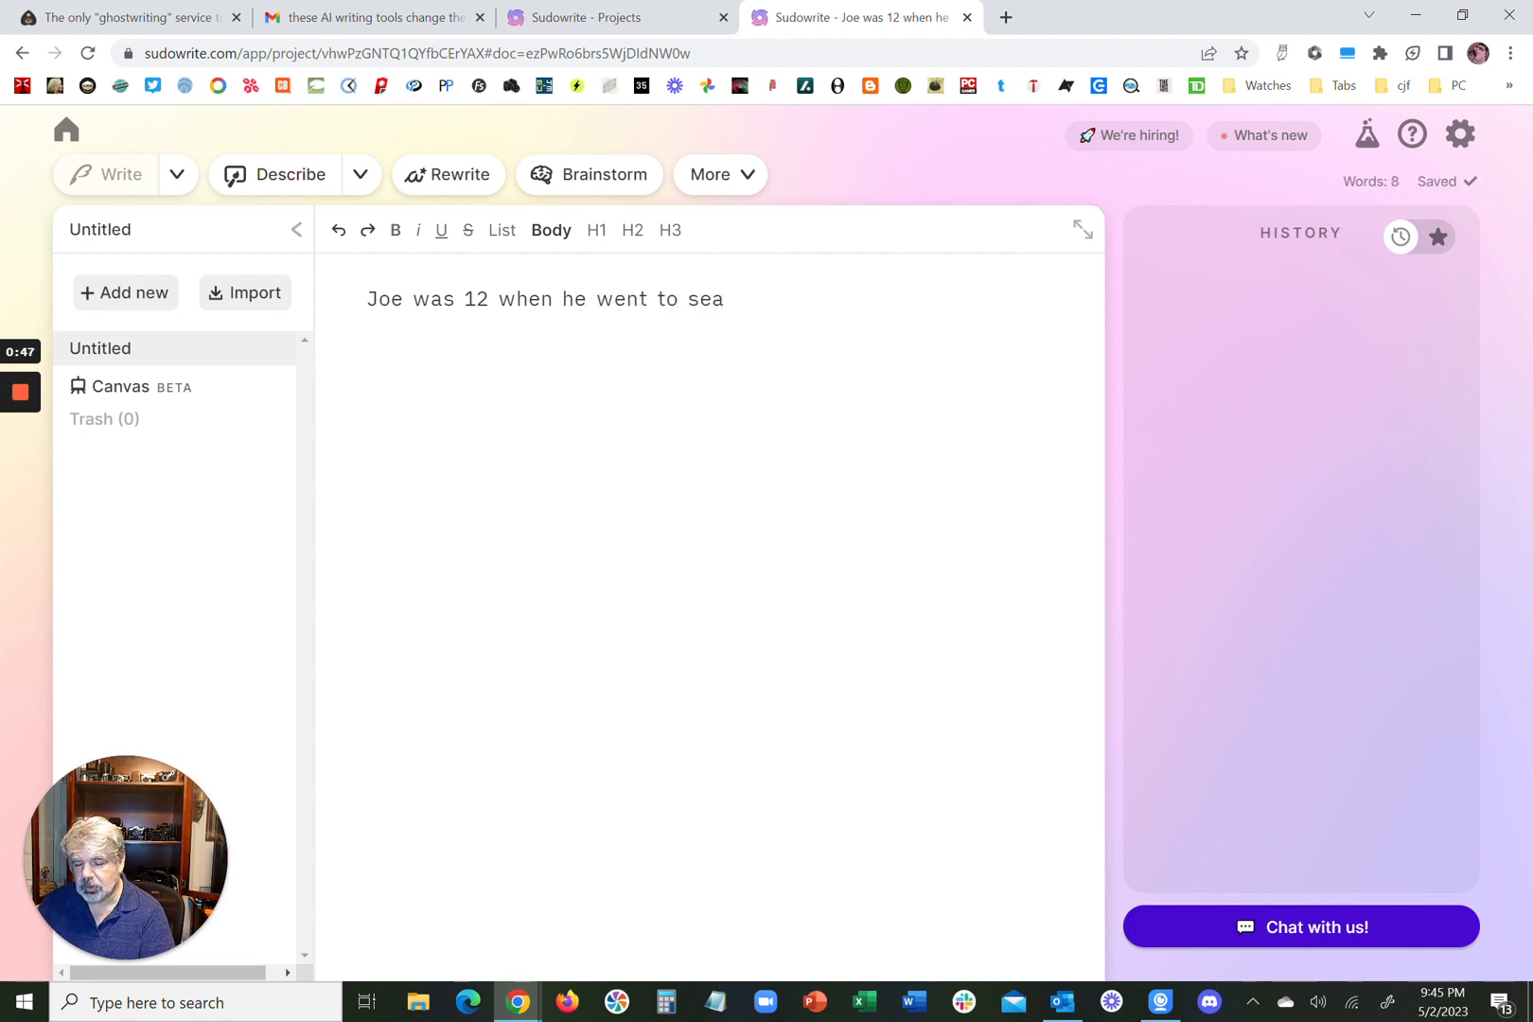
pyautogui.write('with the ')
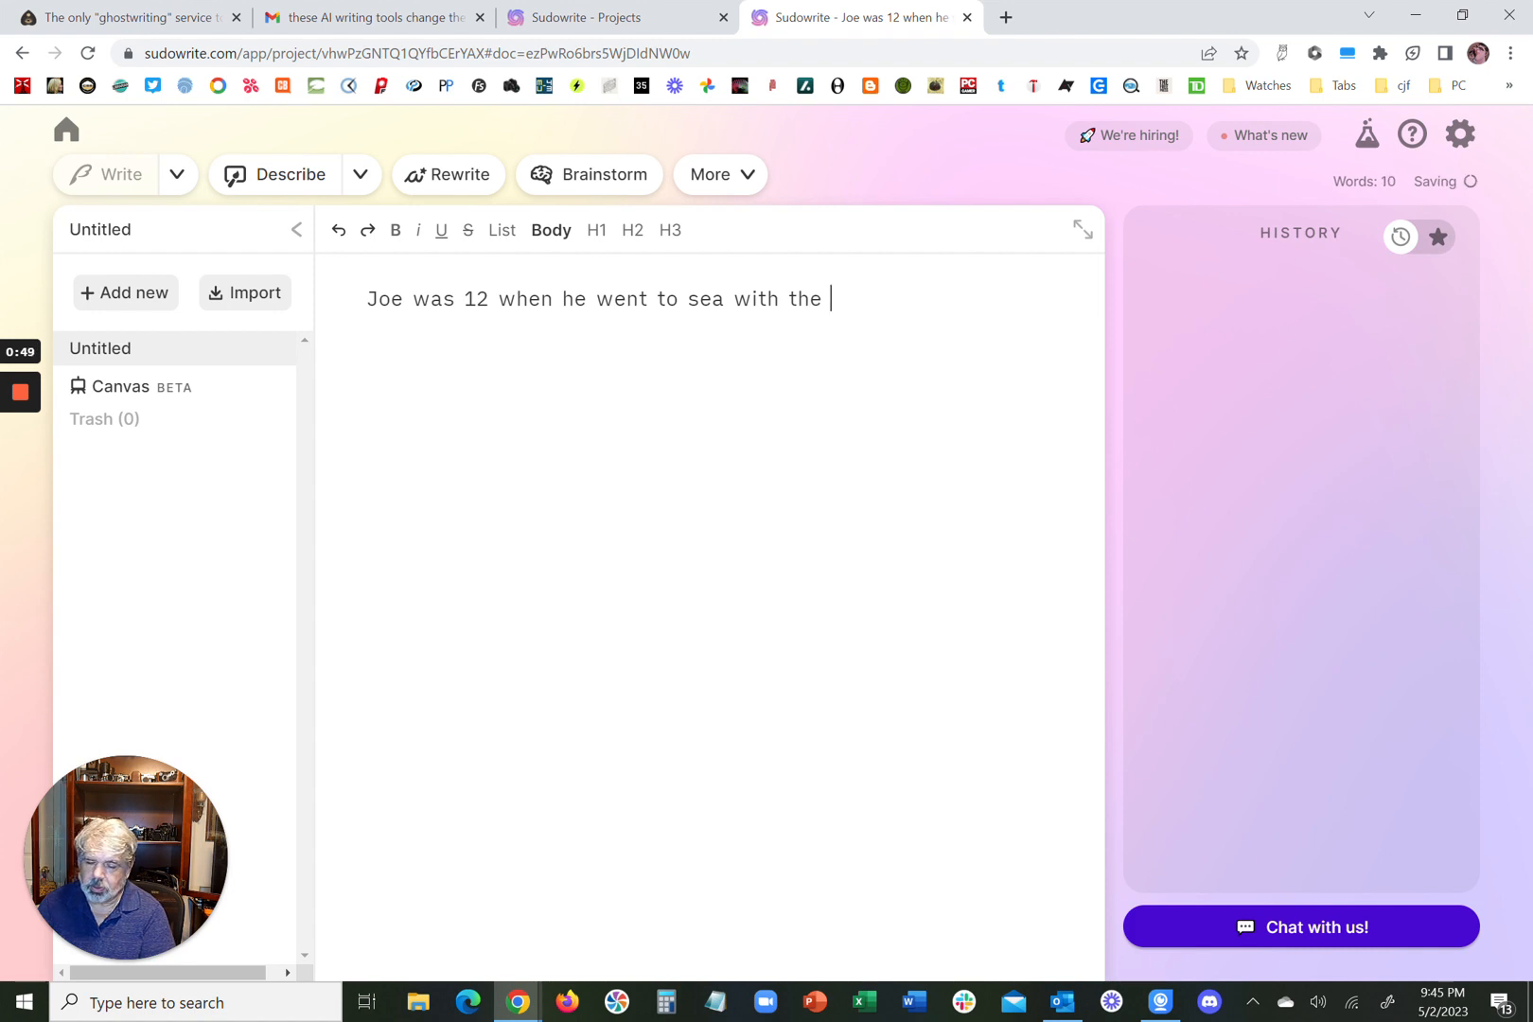
pyautogui.write('whaling ')
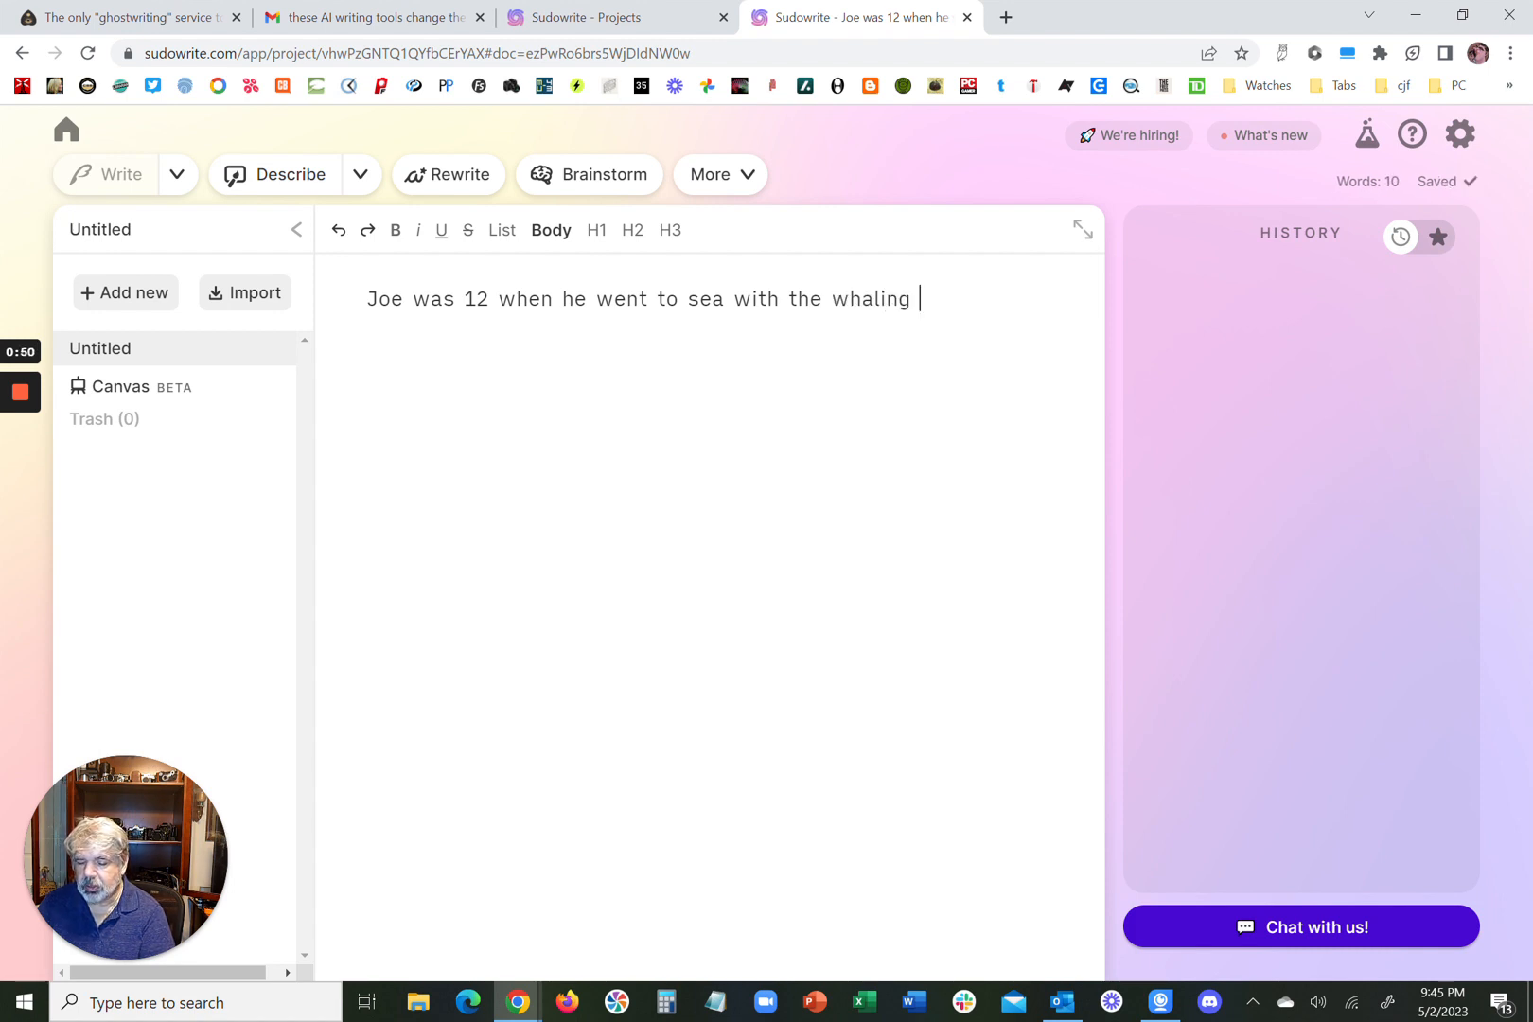
pyautogui.write('ship ')
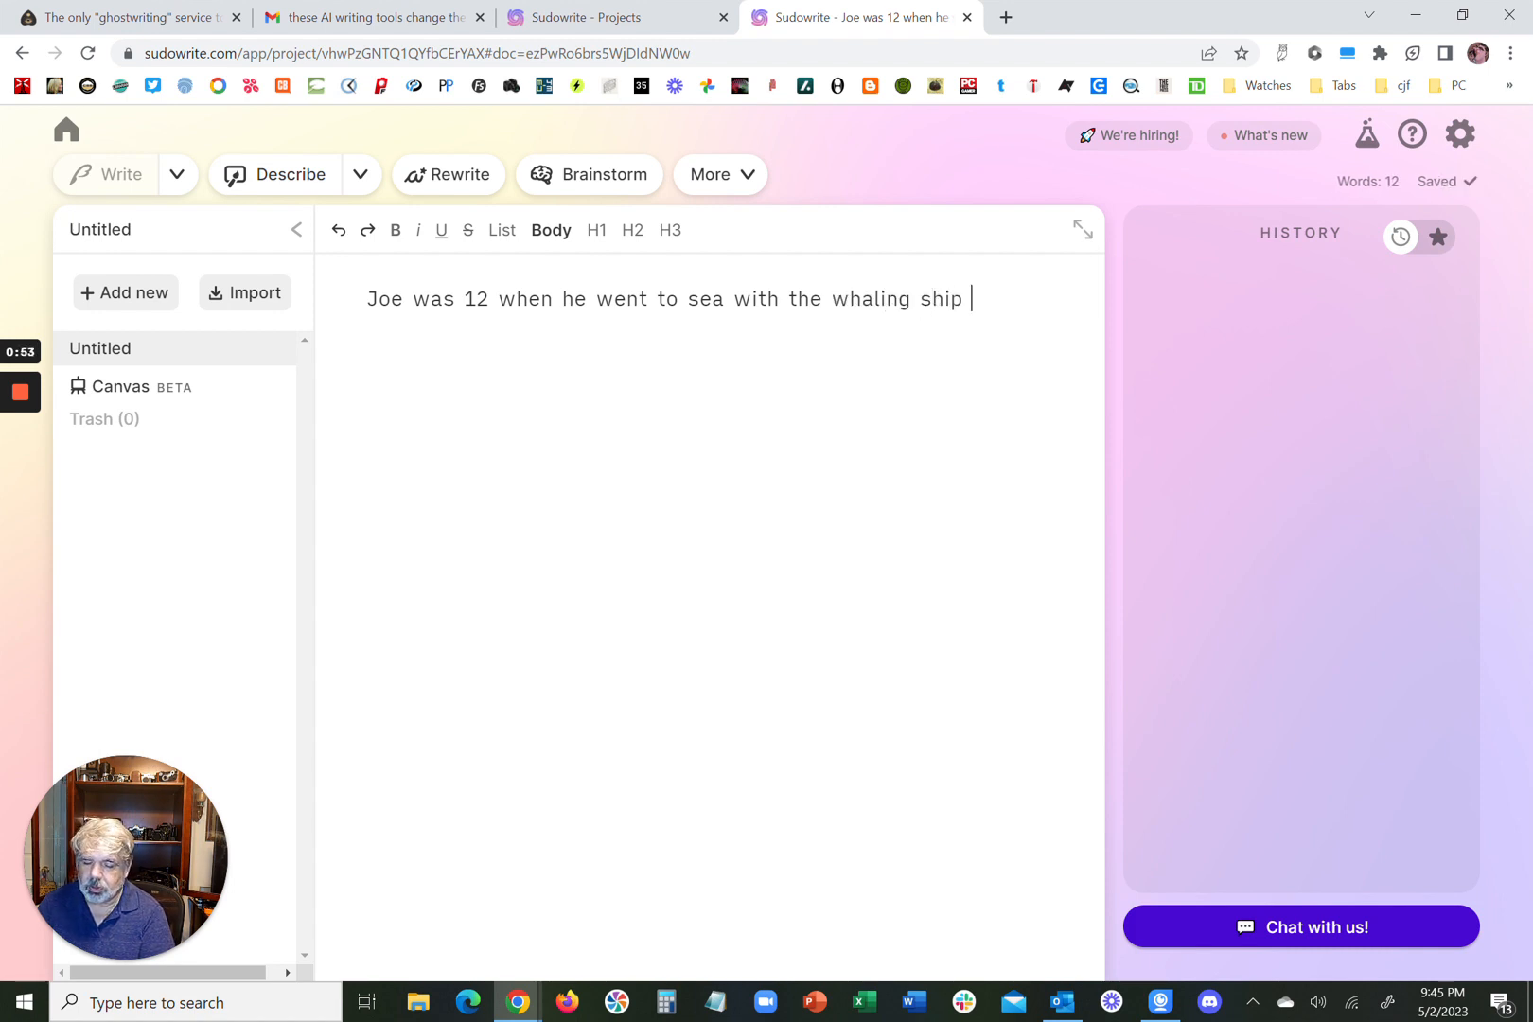
pyautogui.write('Pequad')
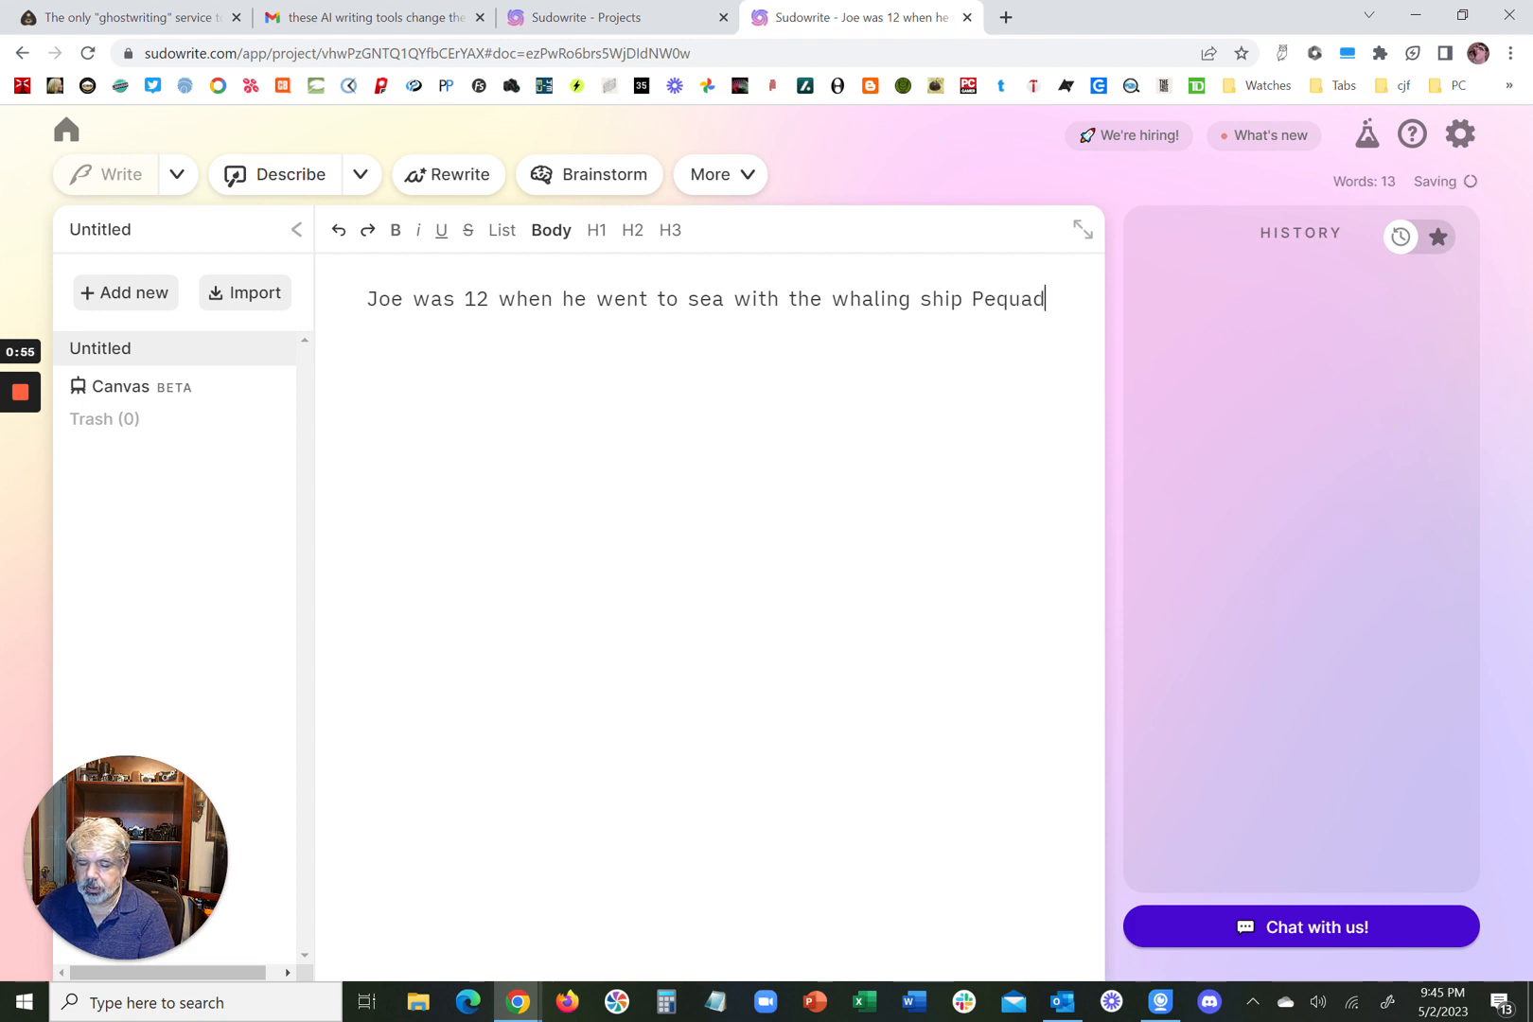
pyautogui.write(' out of ')
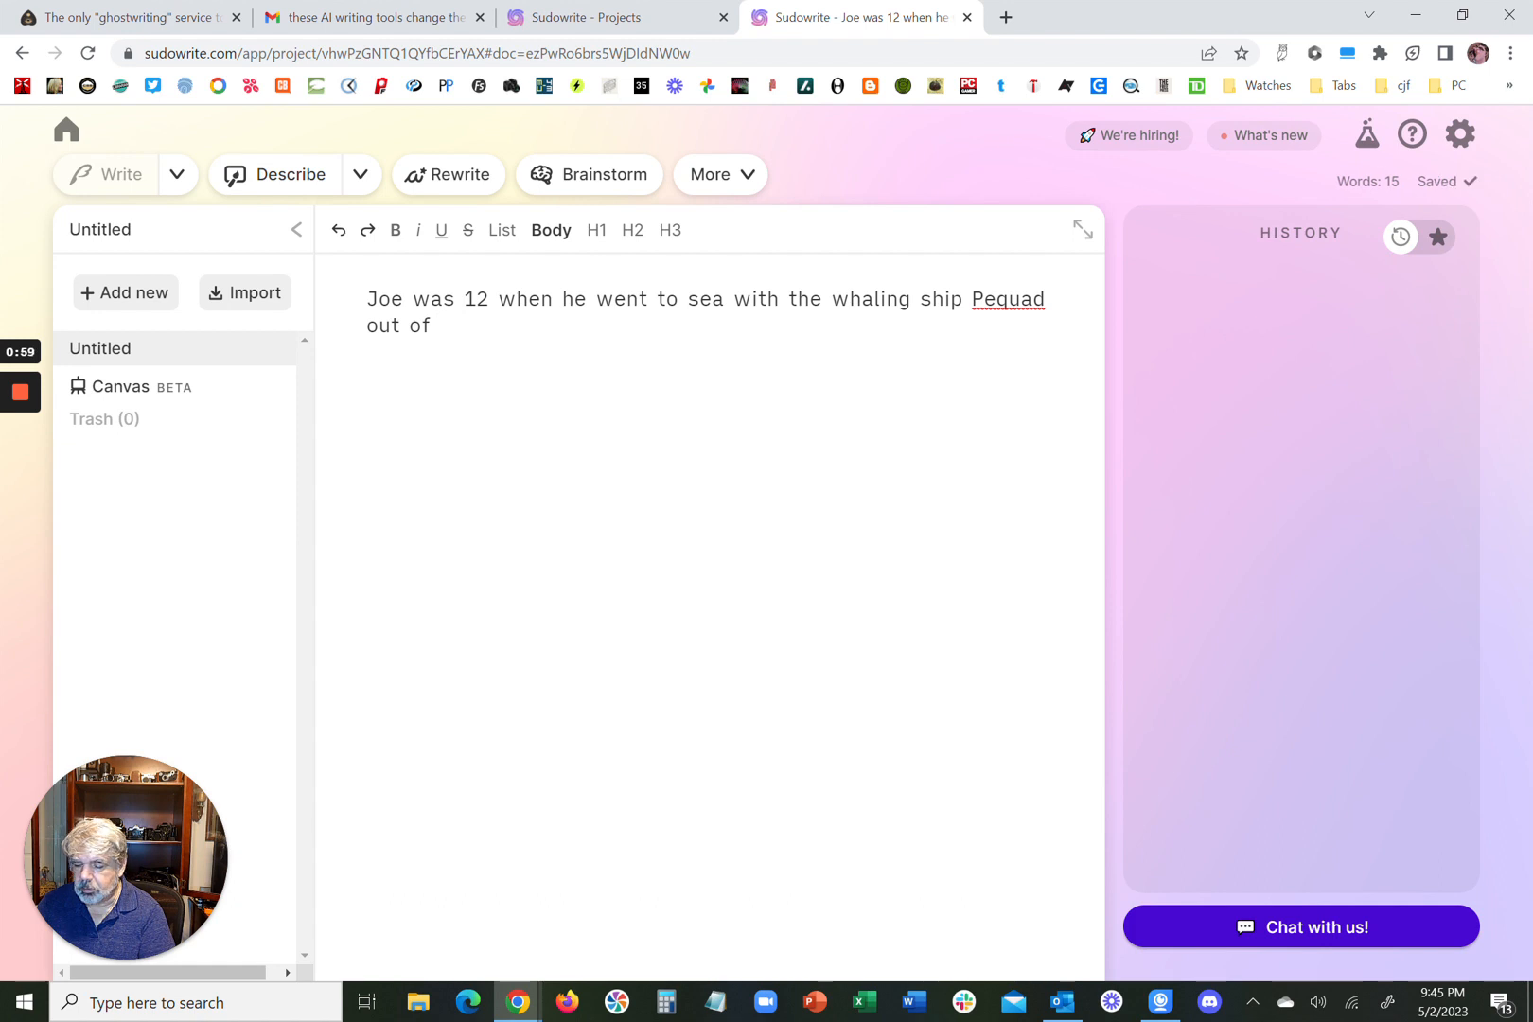
pyautogui.write('Mystic ')
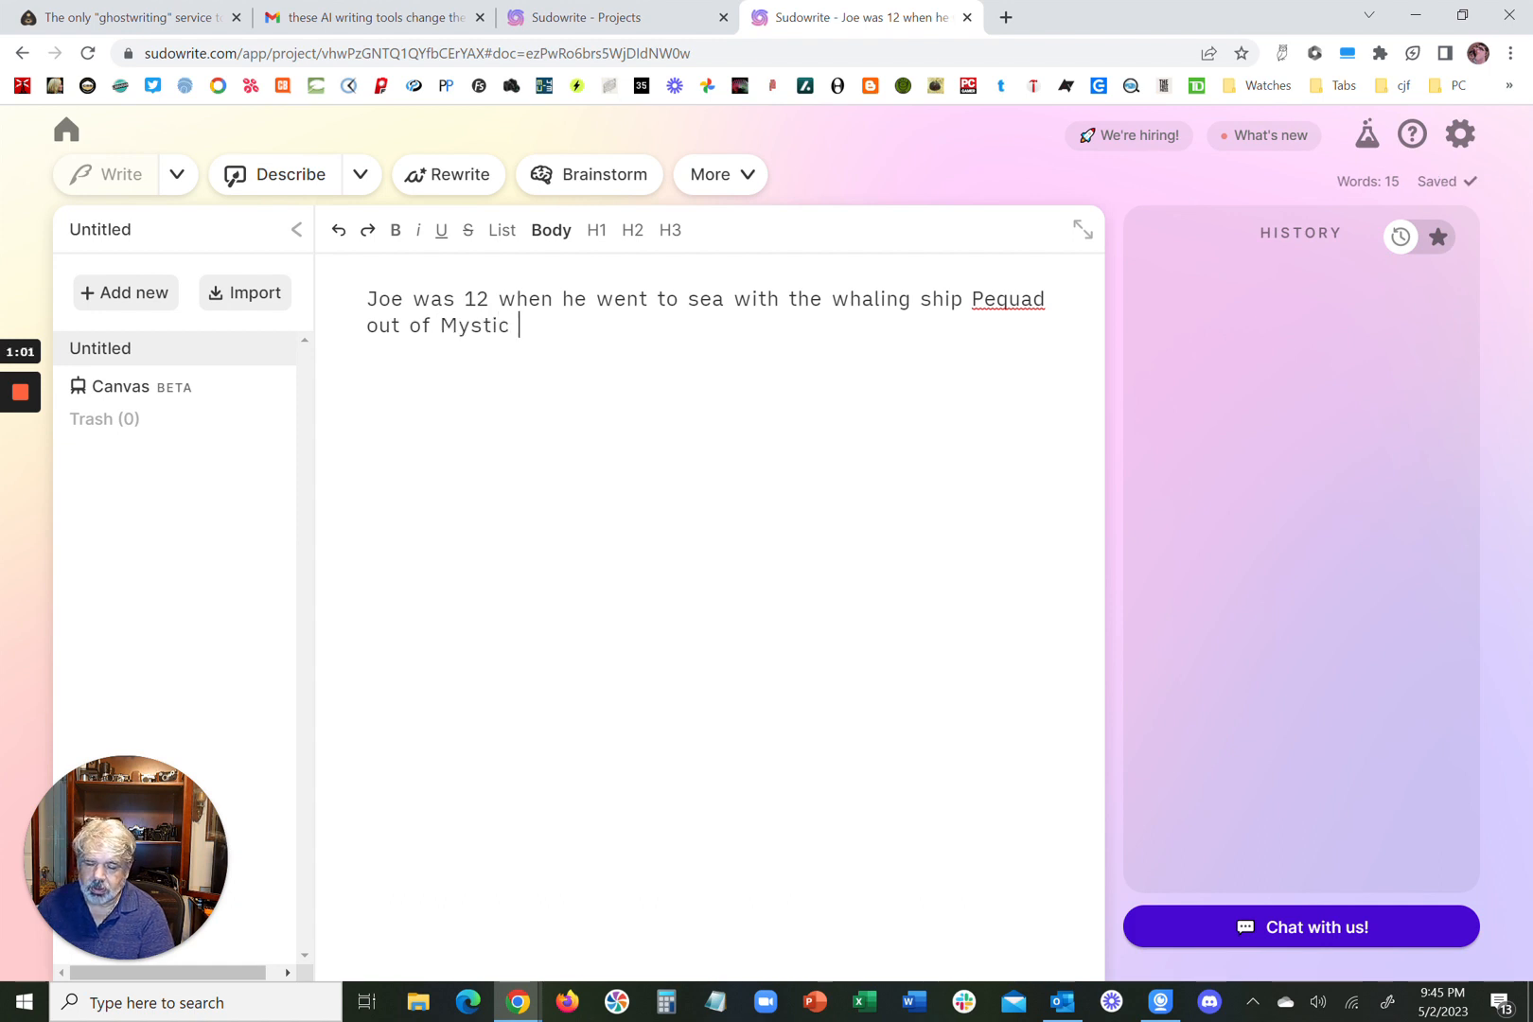
pyautogui.write('Connecticut')
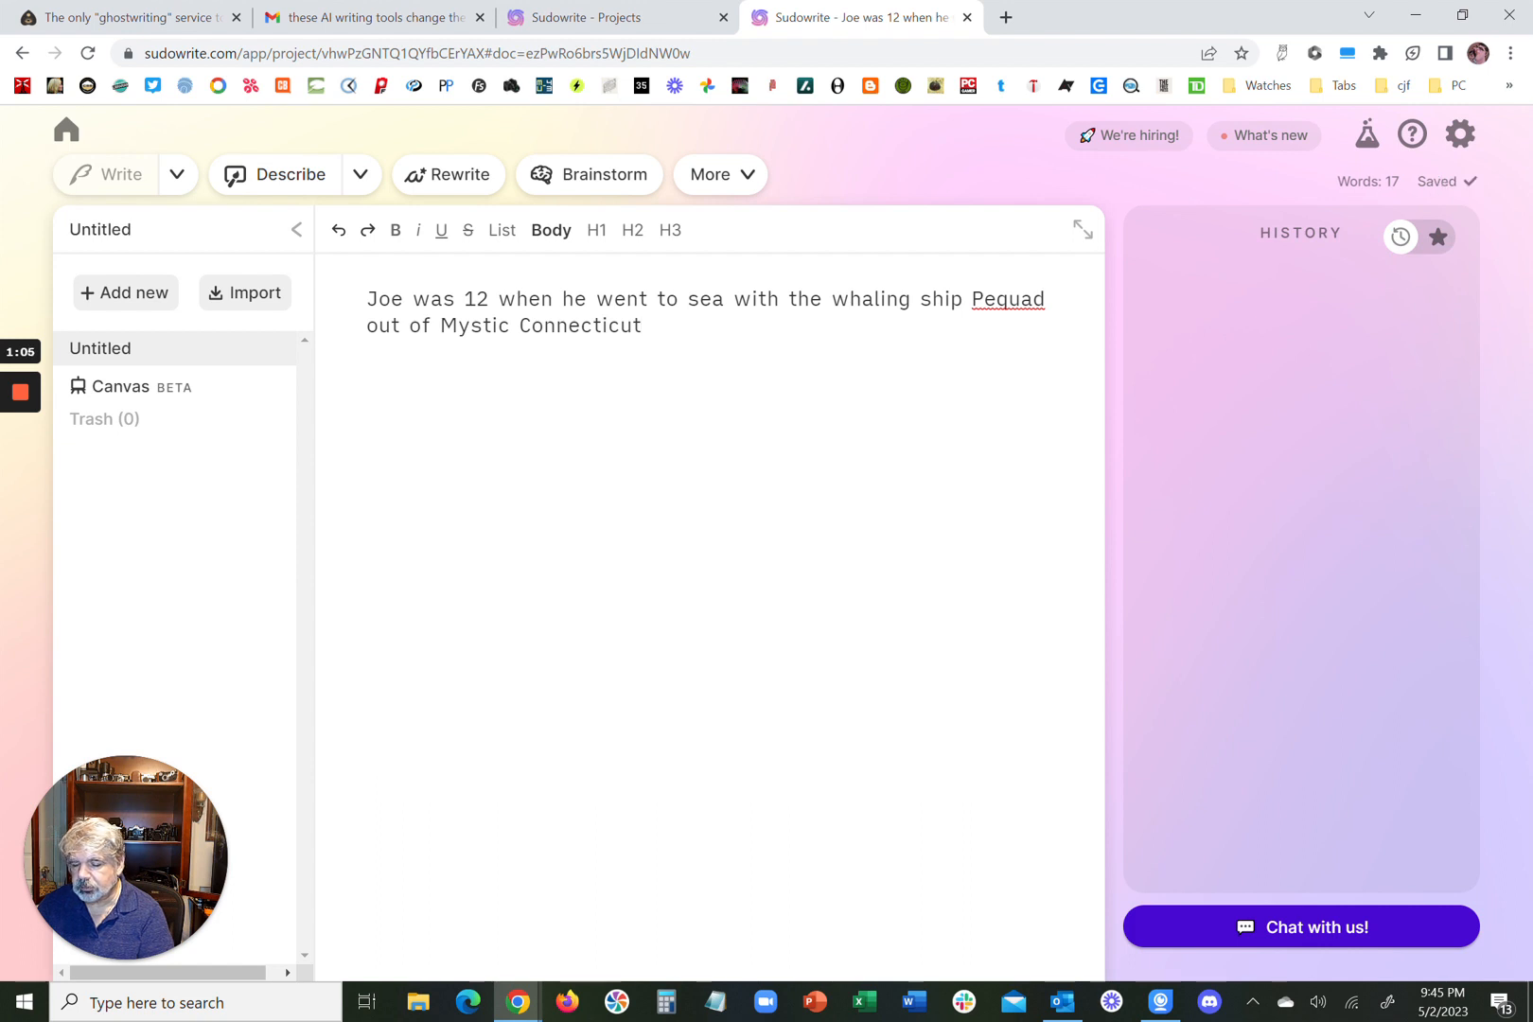
# End the opening sentence with a period and add a second one: "He was 13 when the pirates captured him.".
pyautogui.write('. He was ')
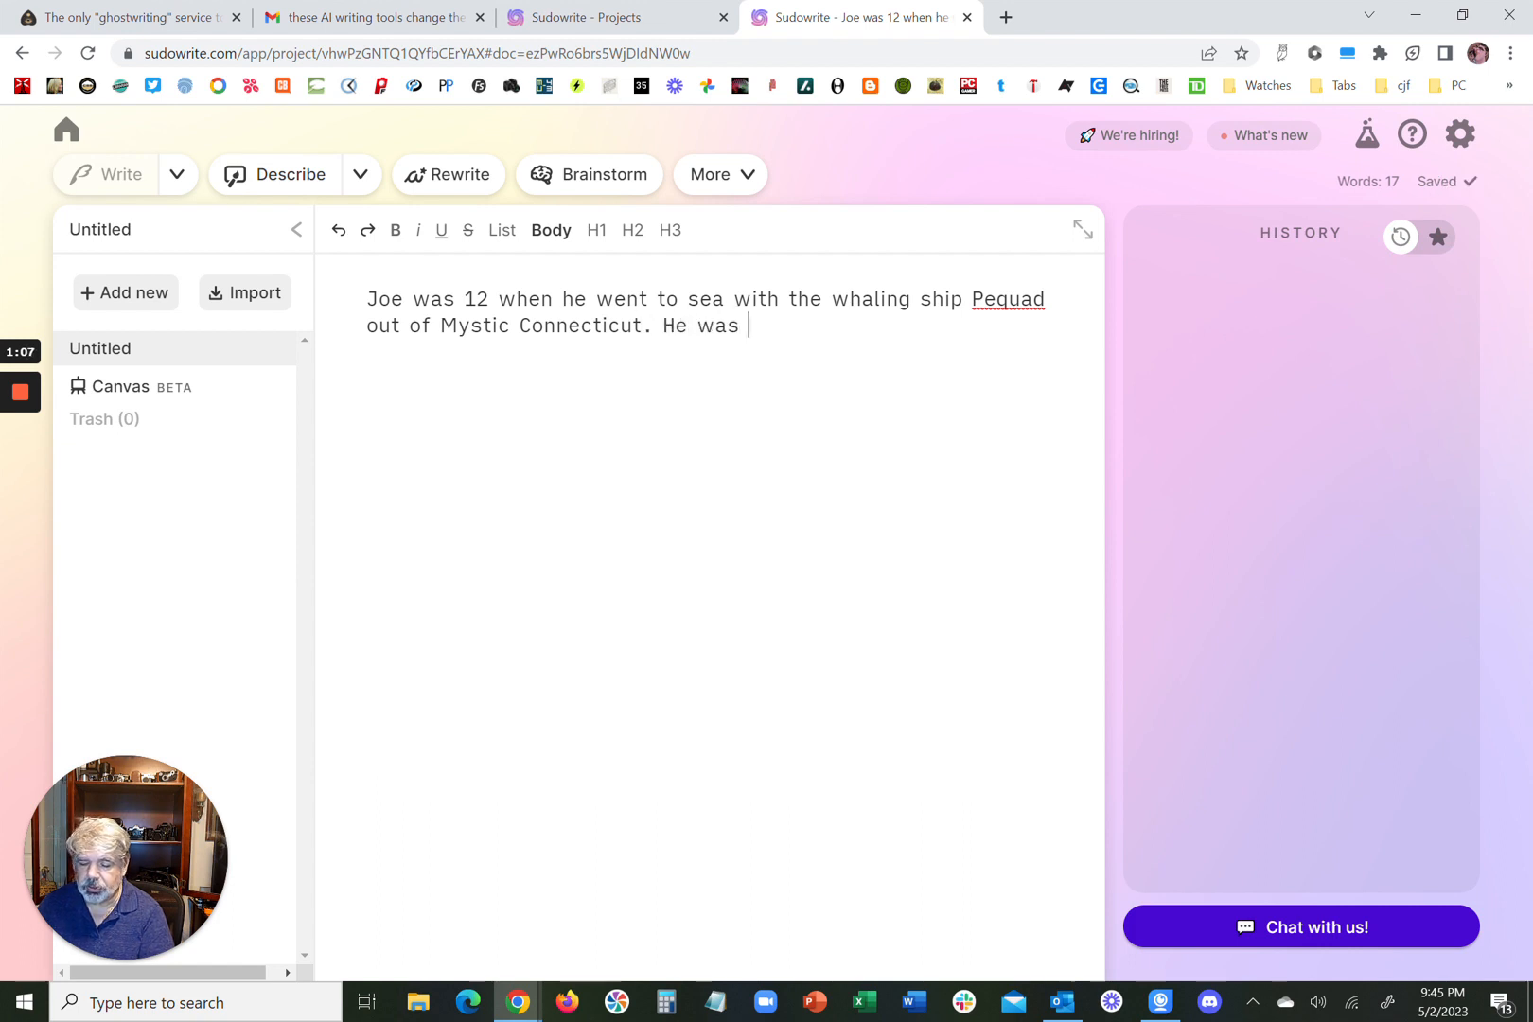
pyautogui.write('13')
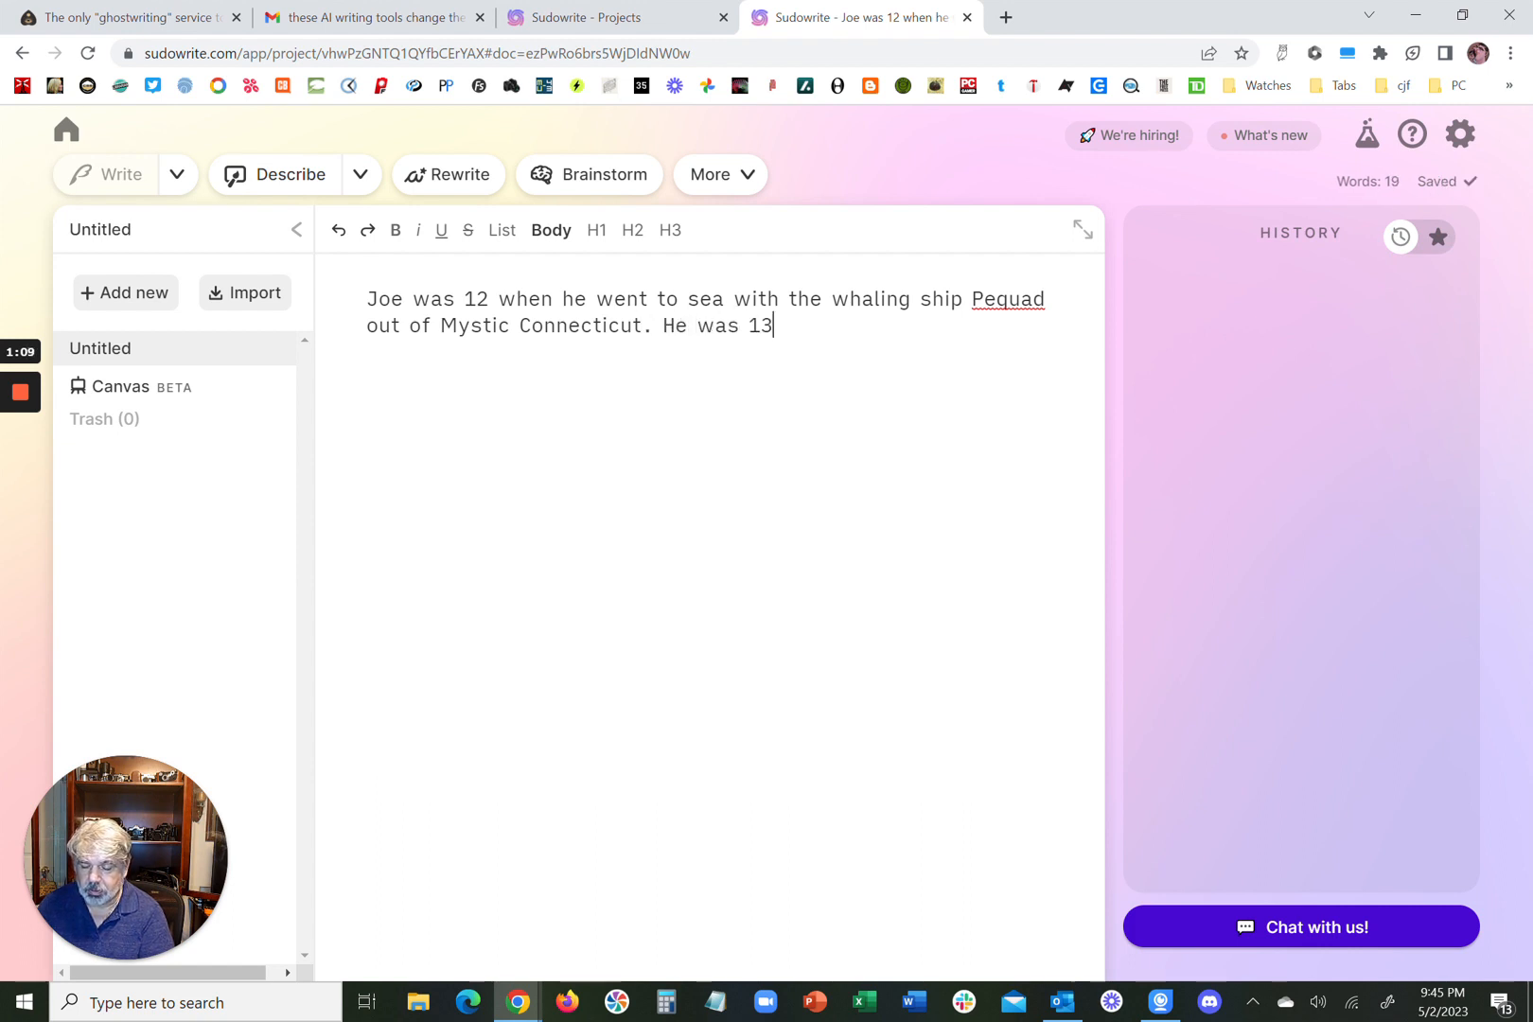
pyautogui.write(' when the p')
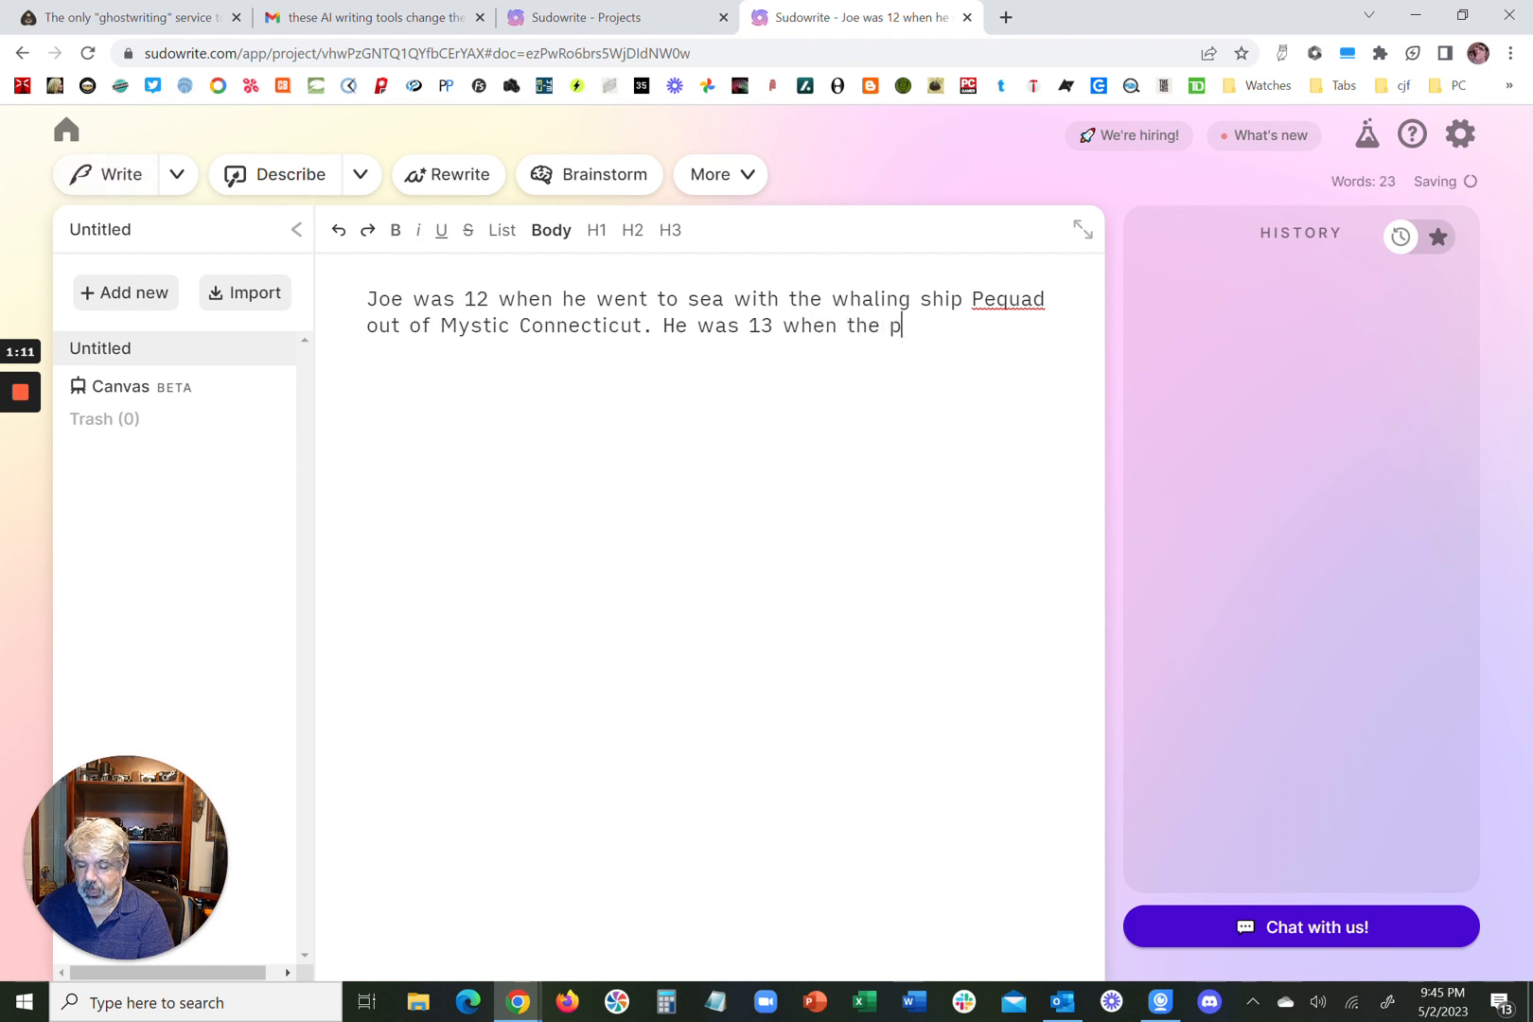
pyautogui.write('irates capt')
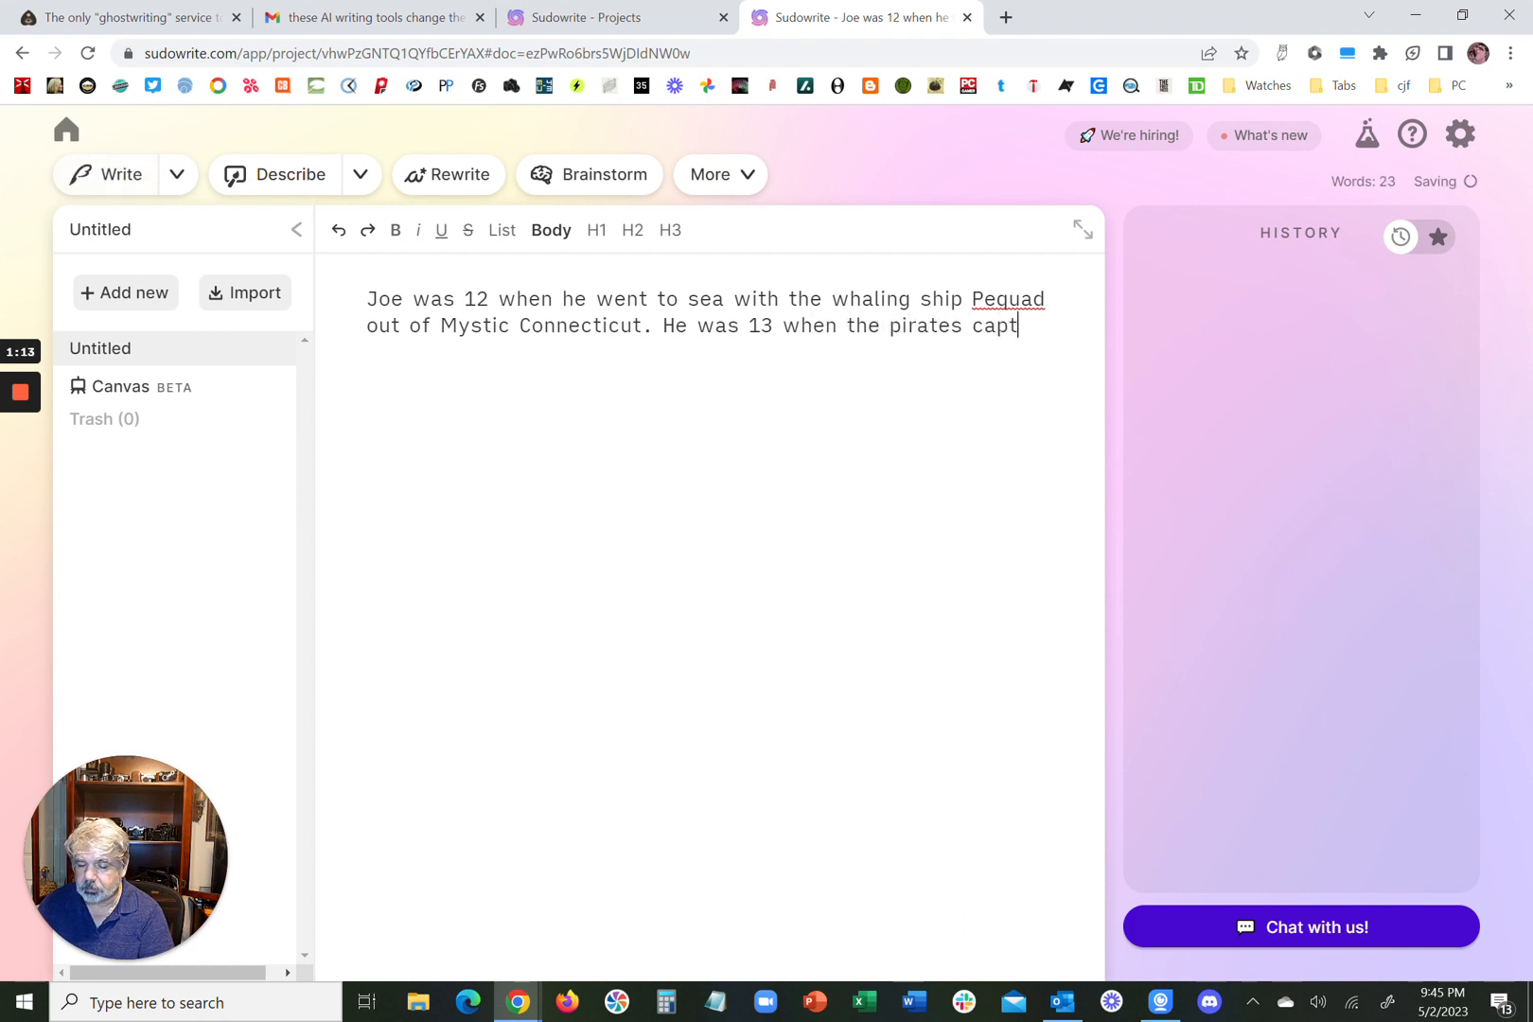
pyautogui.write('ured him.')
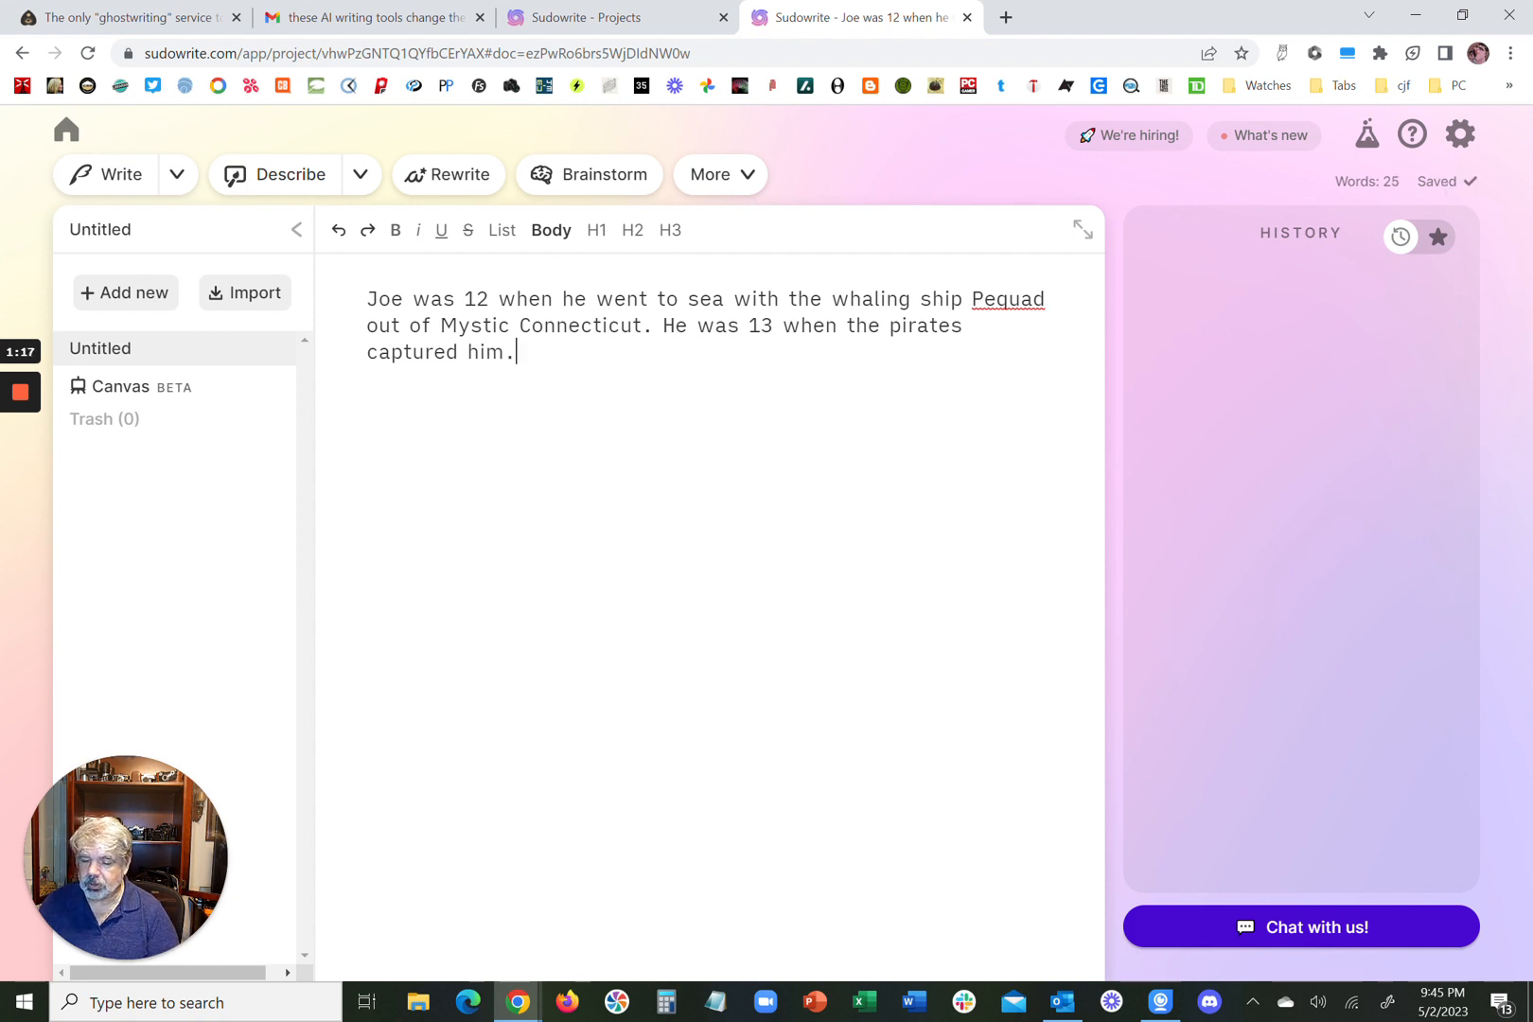
# Generate AI continuations of the two-sentence passage using the Write tool in Auto mode.
pyautogui.click(177, 178)
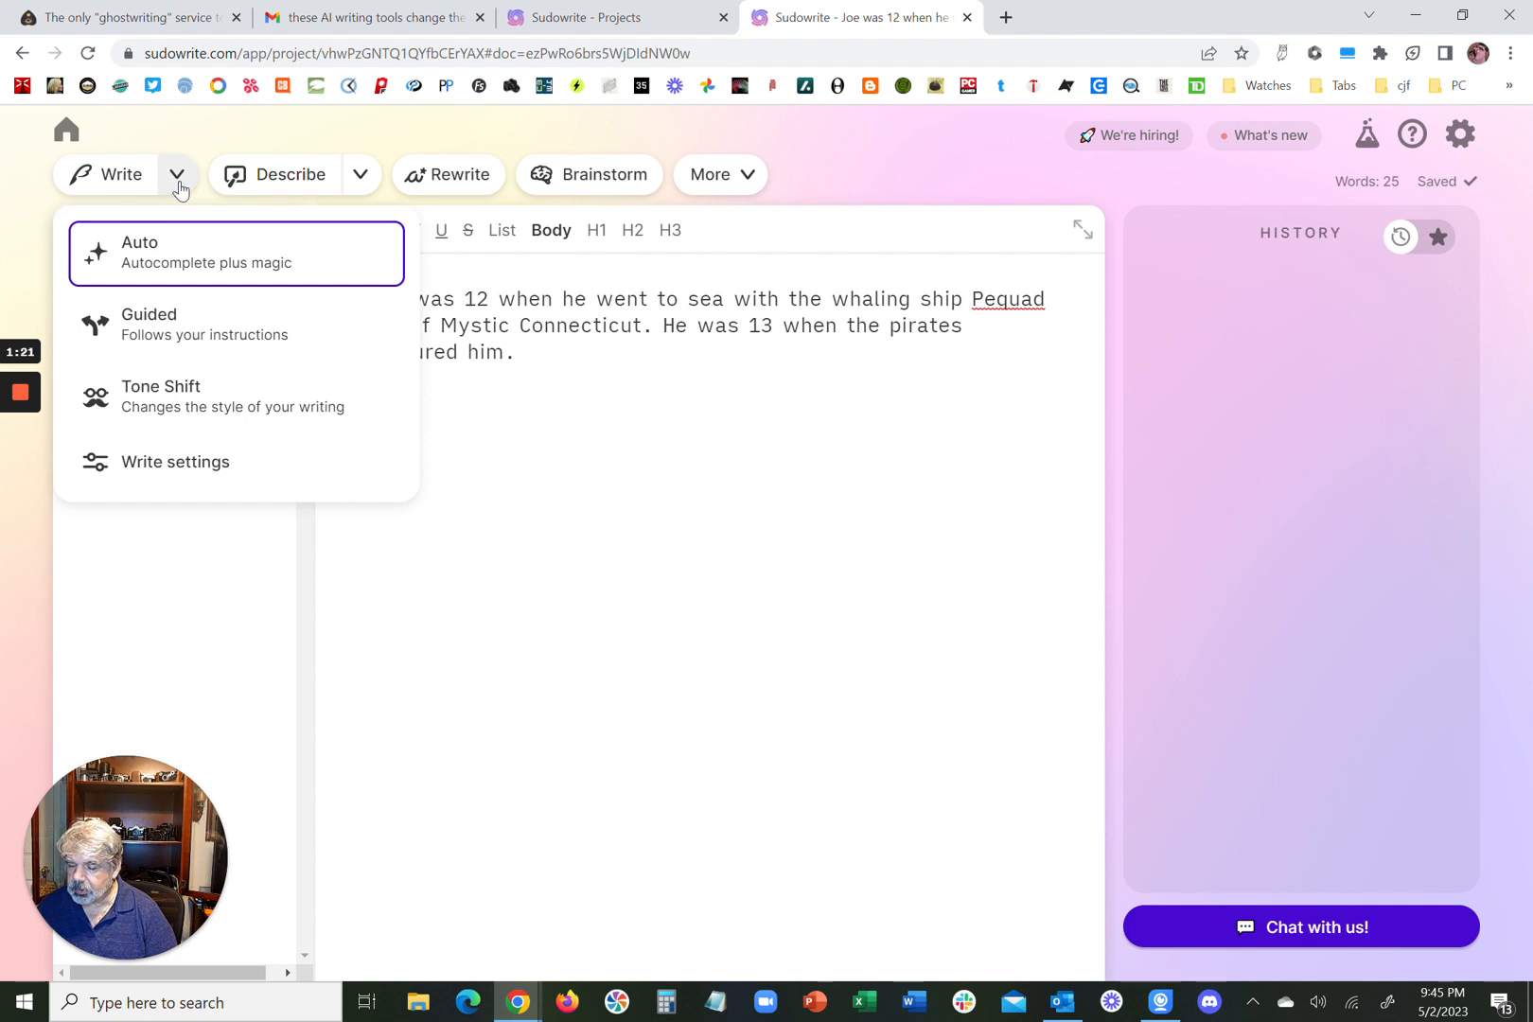
pyautogui.click(230, 267)
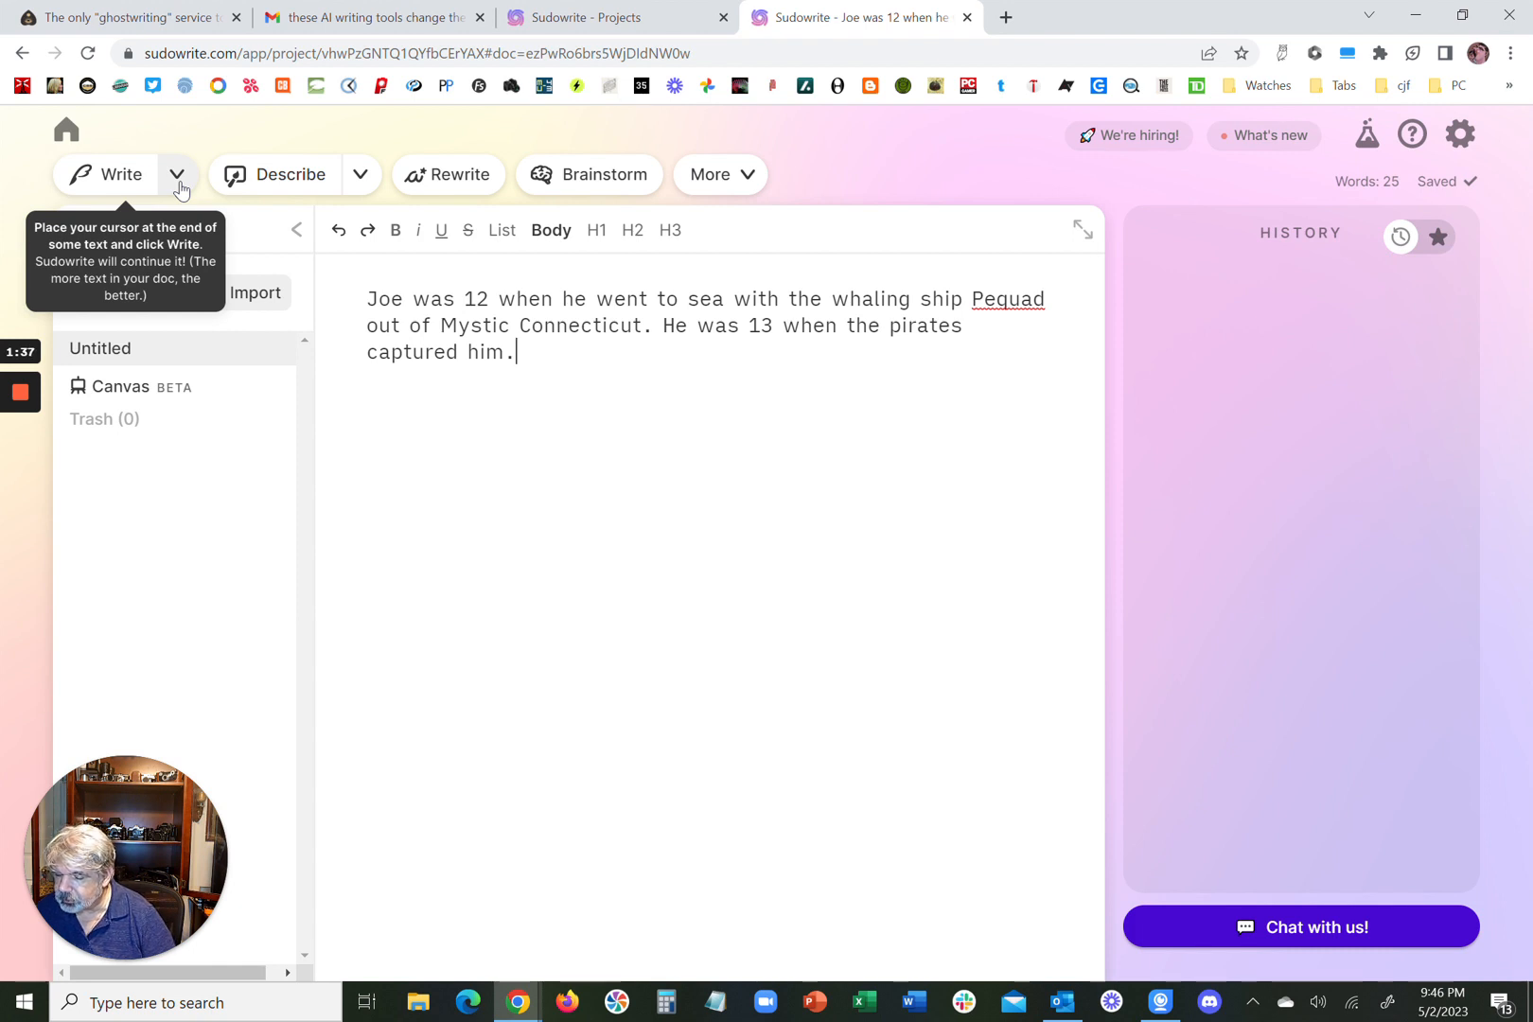
pyautogui.click(121, 184)
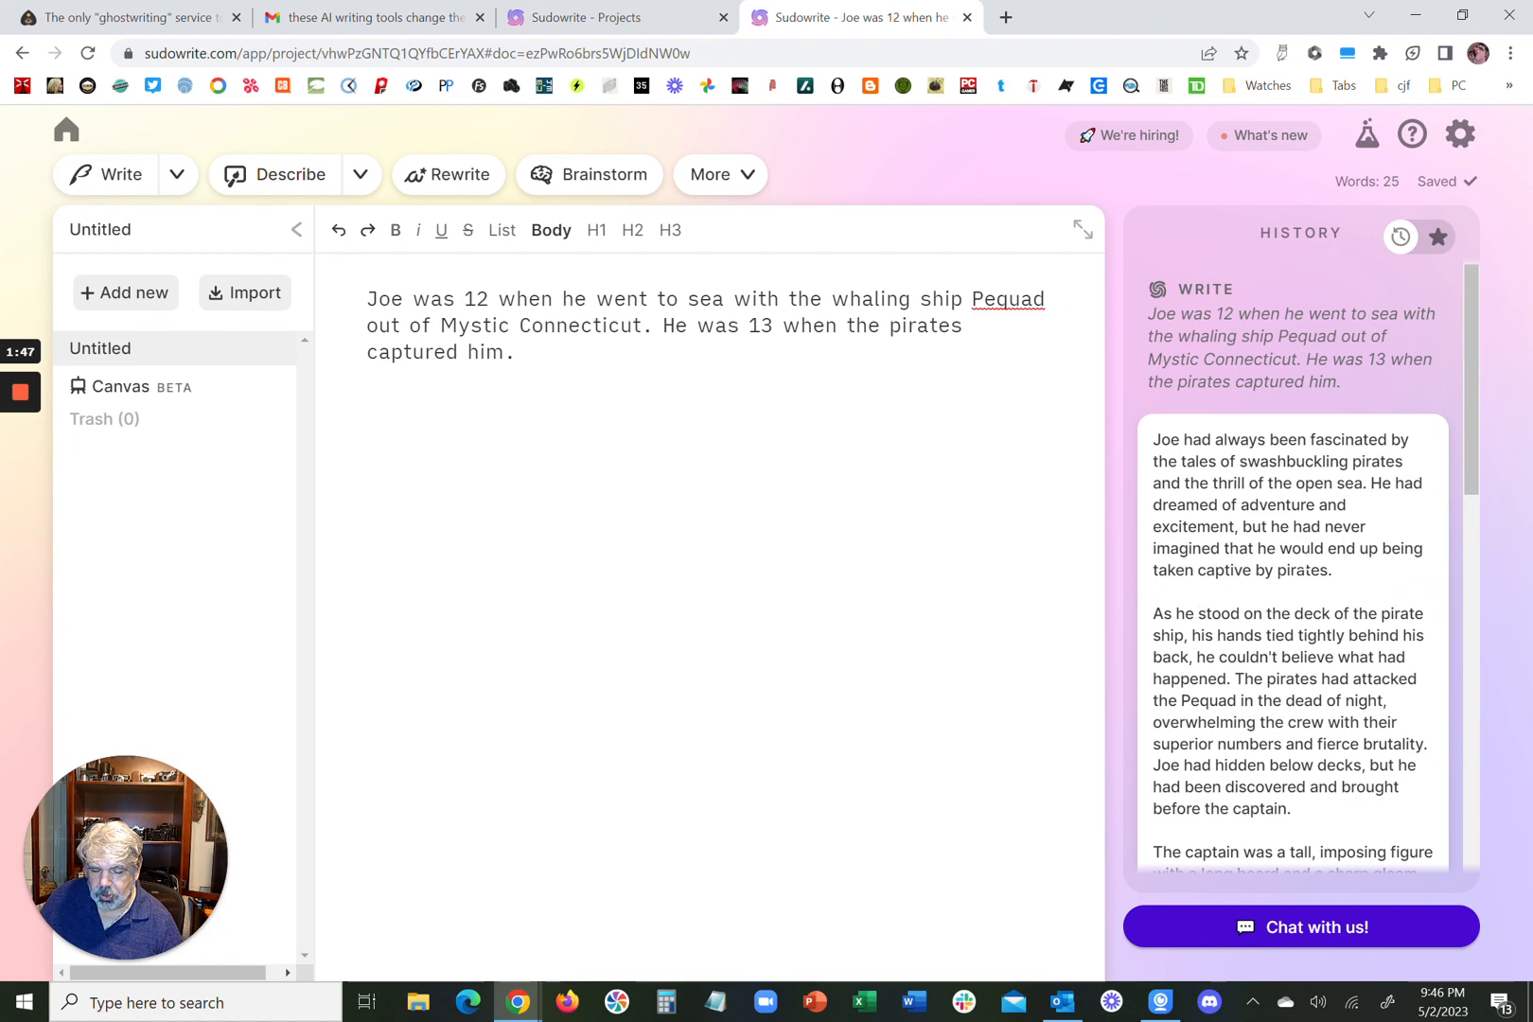
# Read through the generated story continuations from the start of the first one to the end of the last.
pyautogui.scroll(-1, 1203, 602)
pyautogui.scroll(-1, 1308, 565)
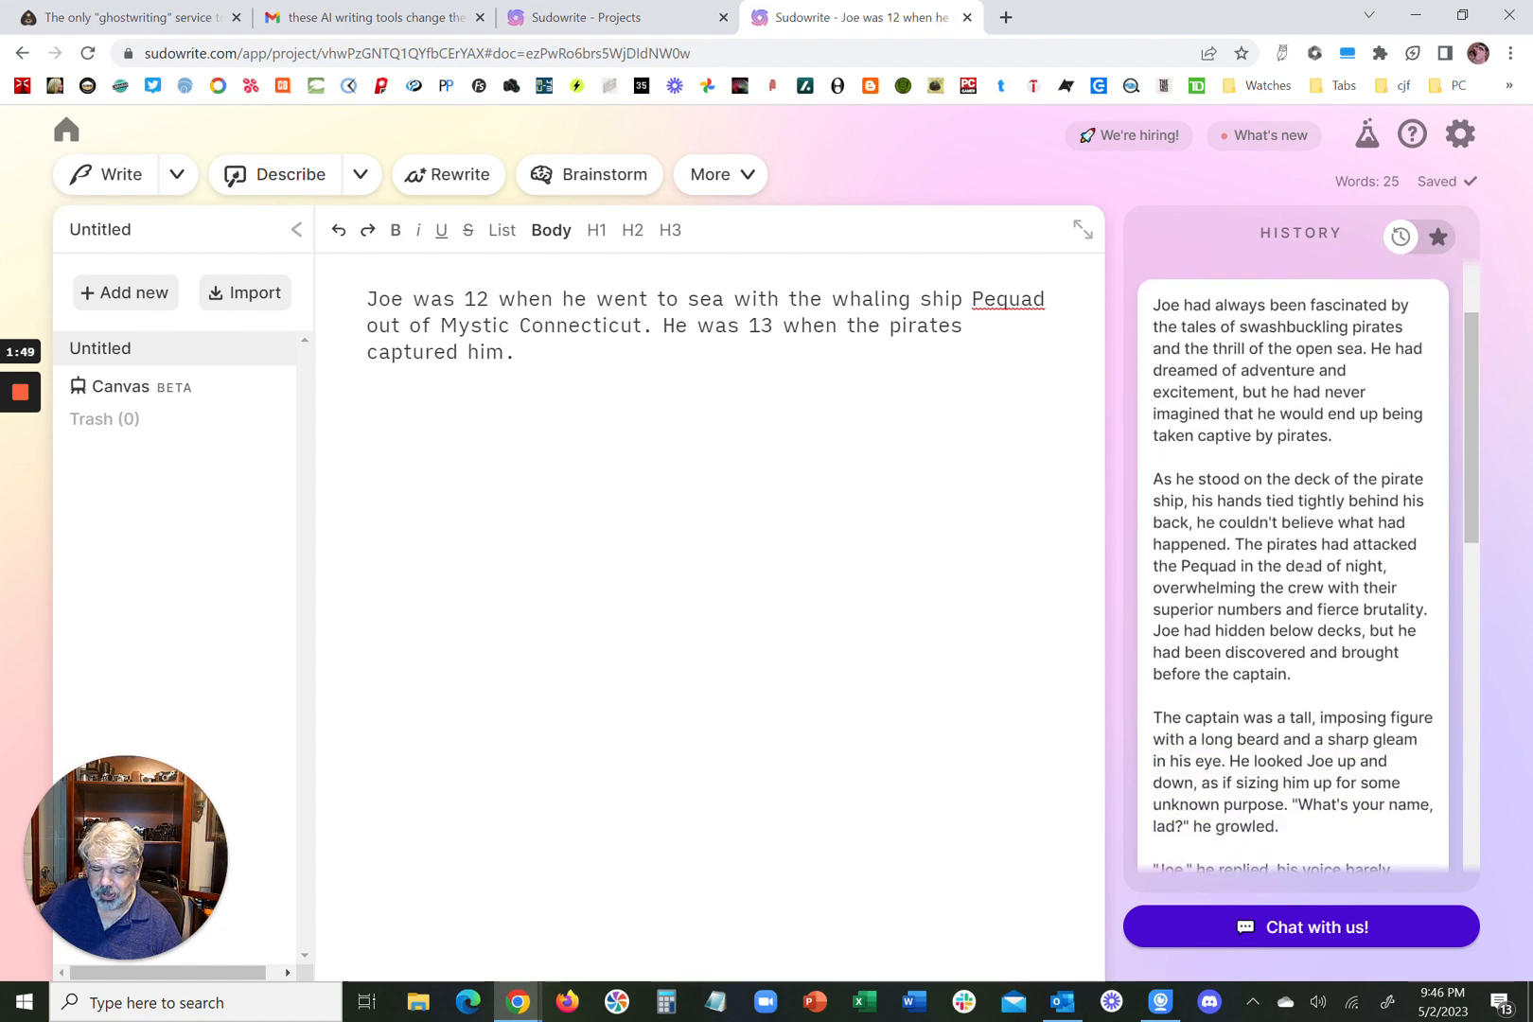
pyautogui.scroll(-1, 1308, 566)
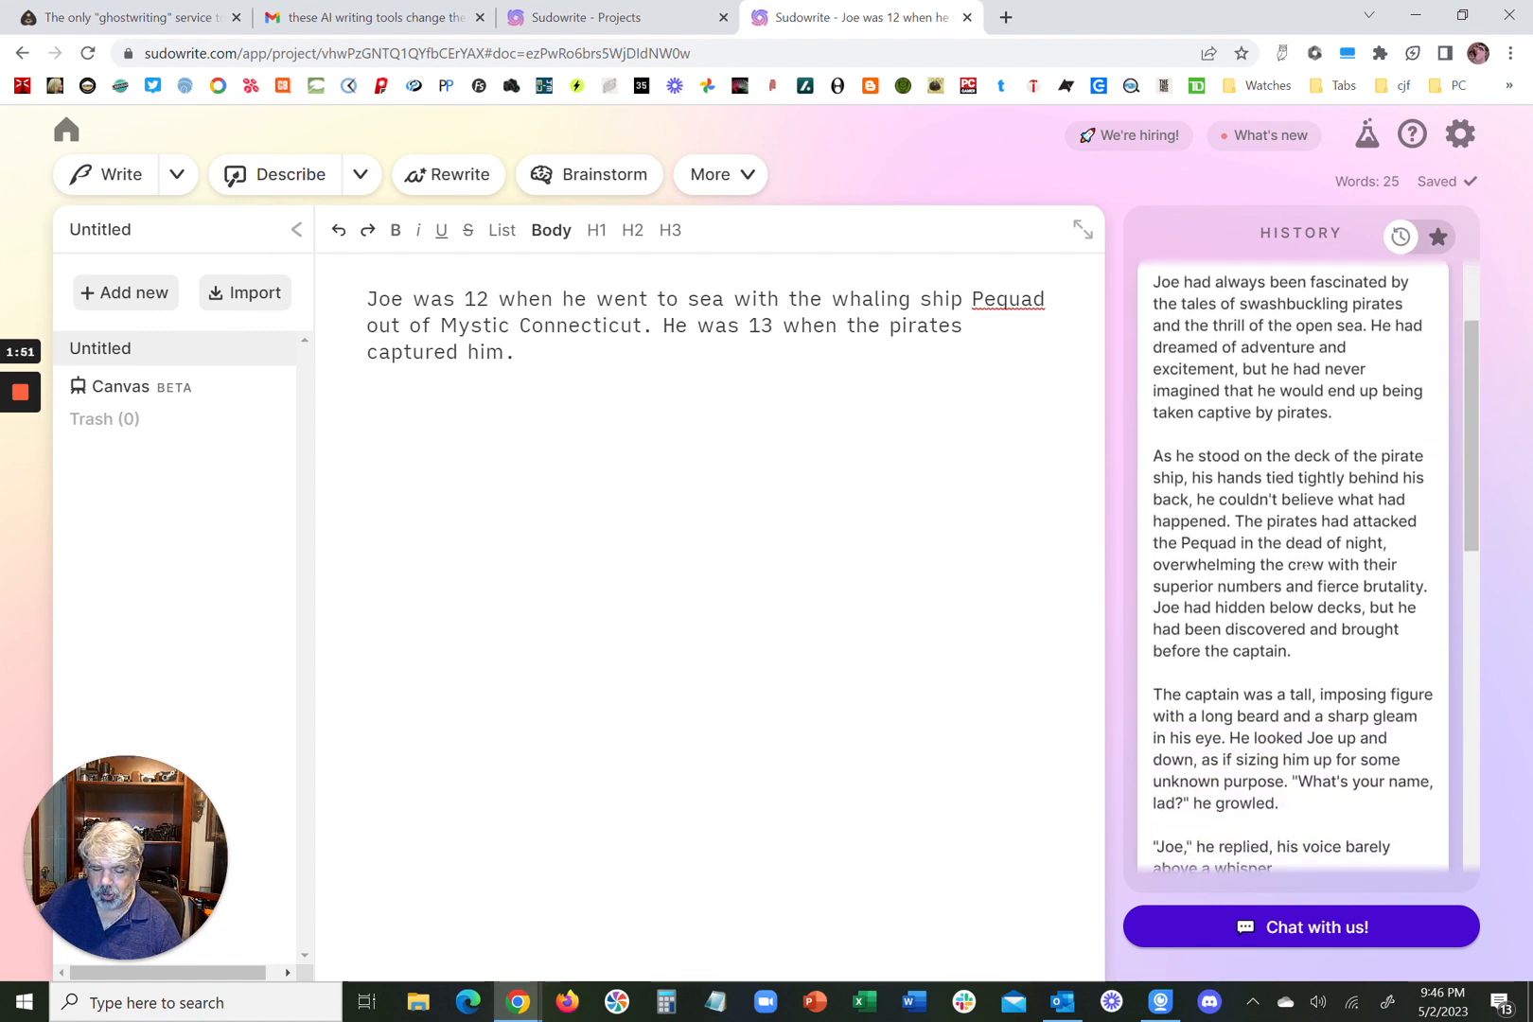
pyautogui.scroll(-1, 1307, 566)
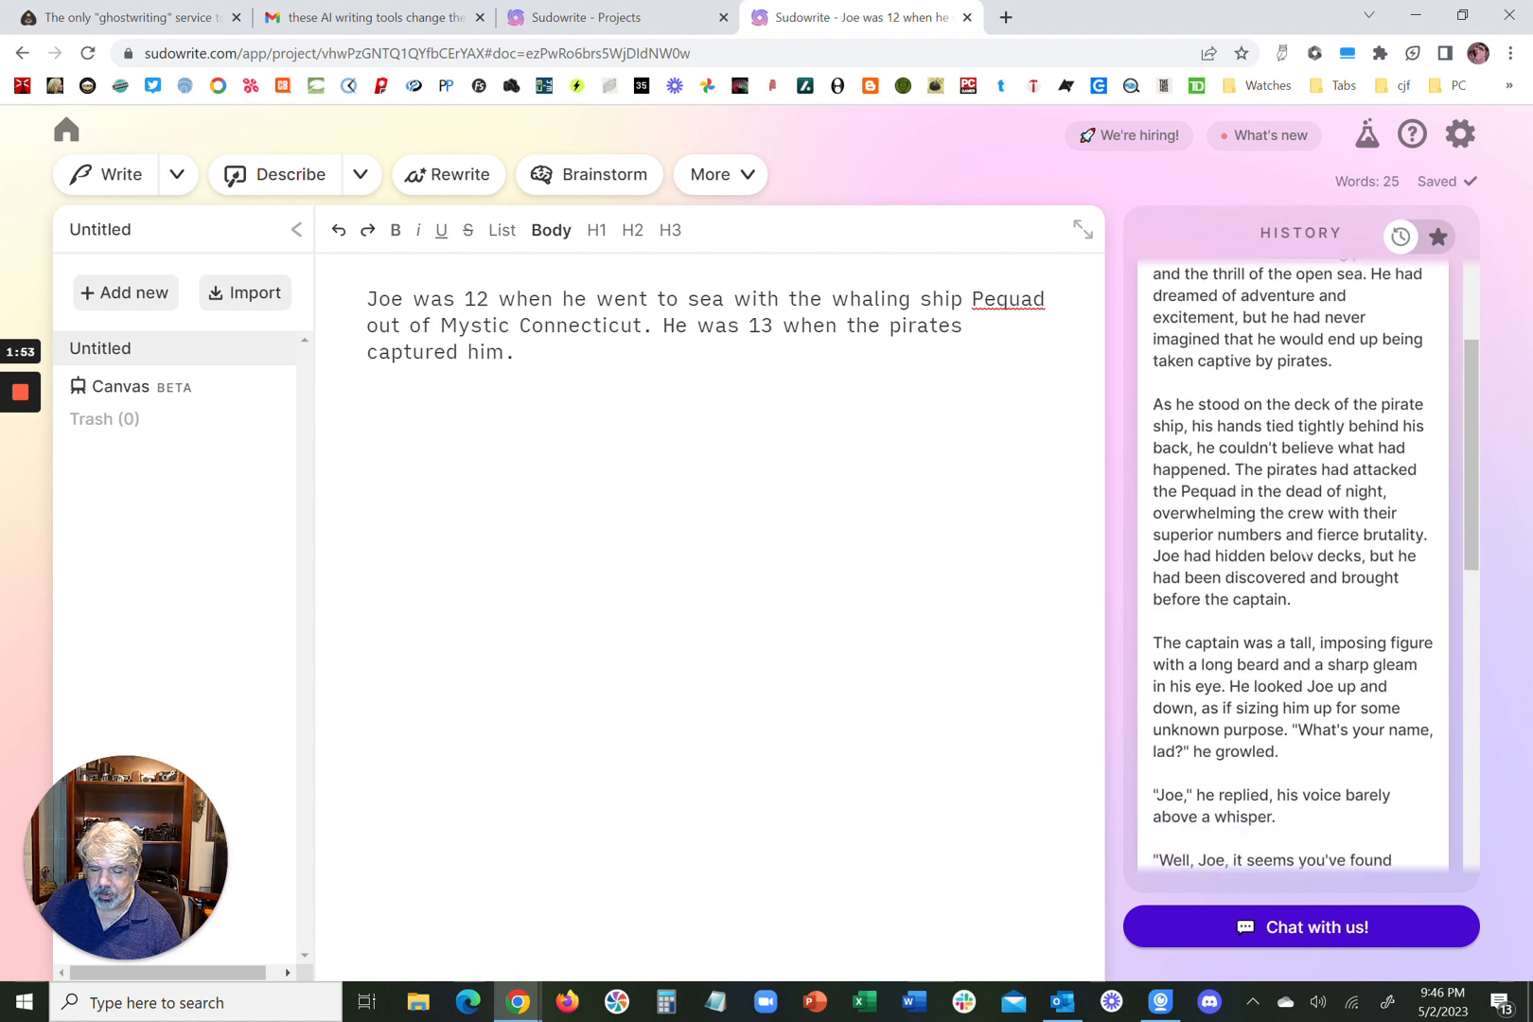
pyautogui.scroll(-1, 1307, 558)
pyautogui.scroll(-2, 1307, 566)
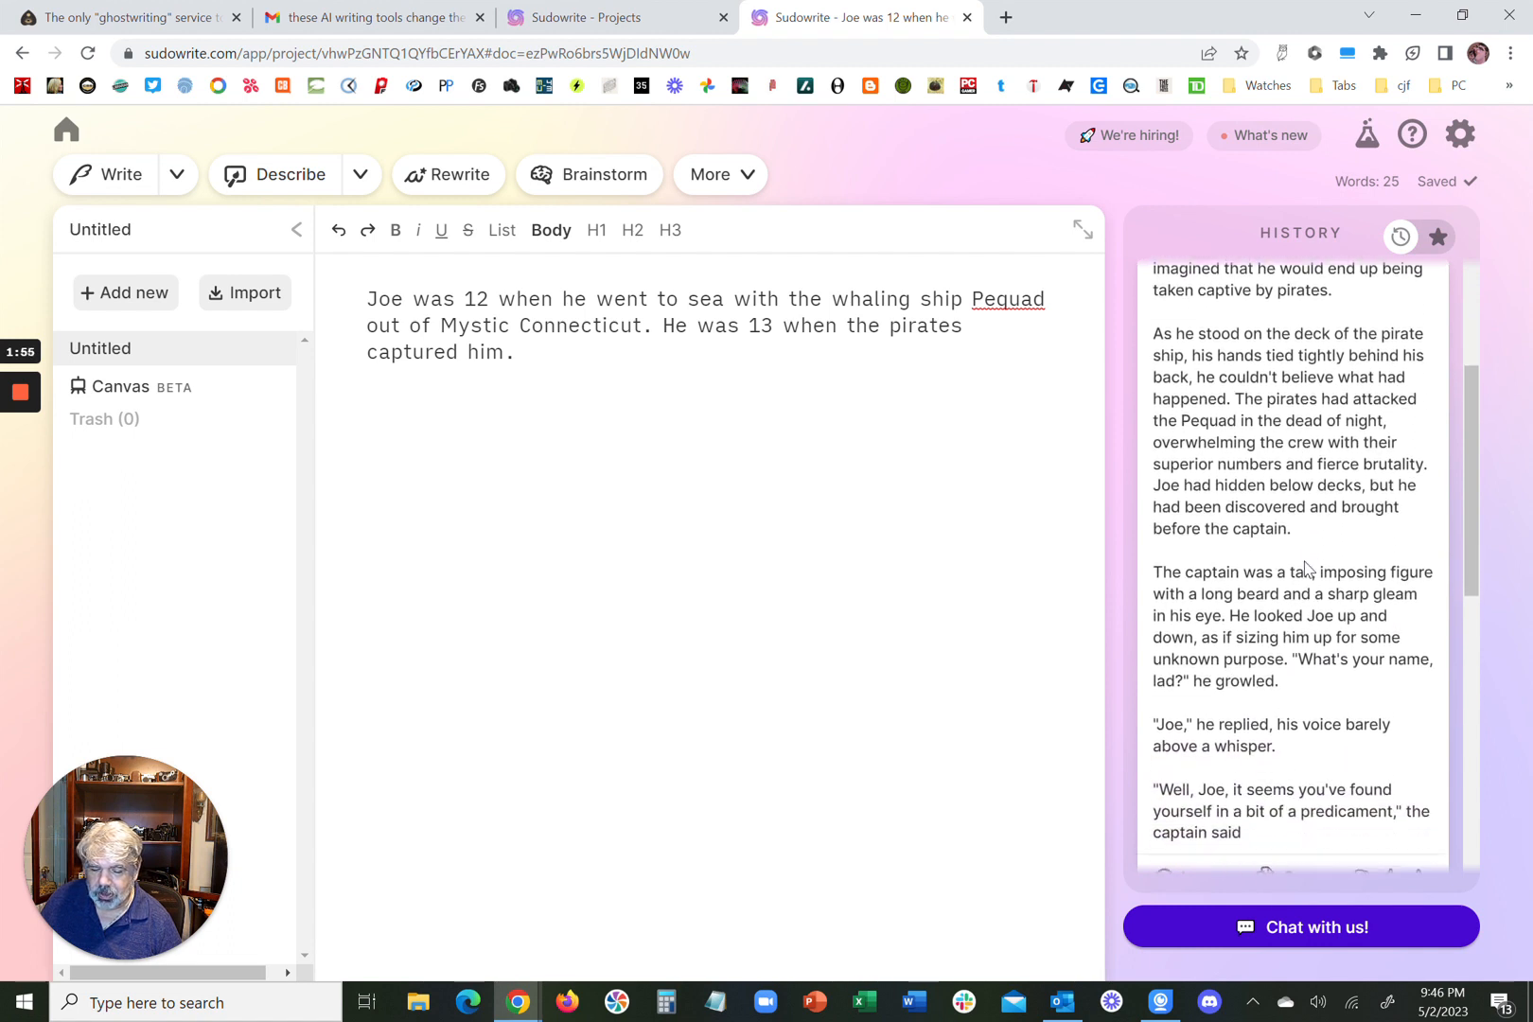
pyautogui.scroll(-1, 1307, 566)
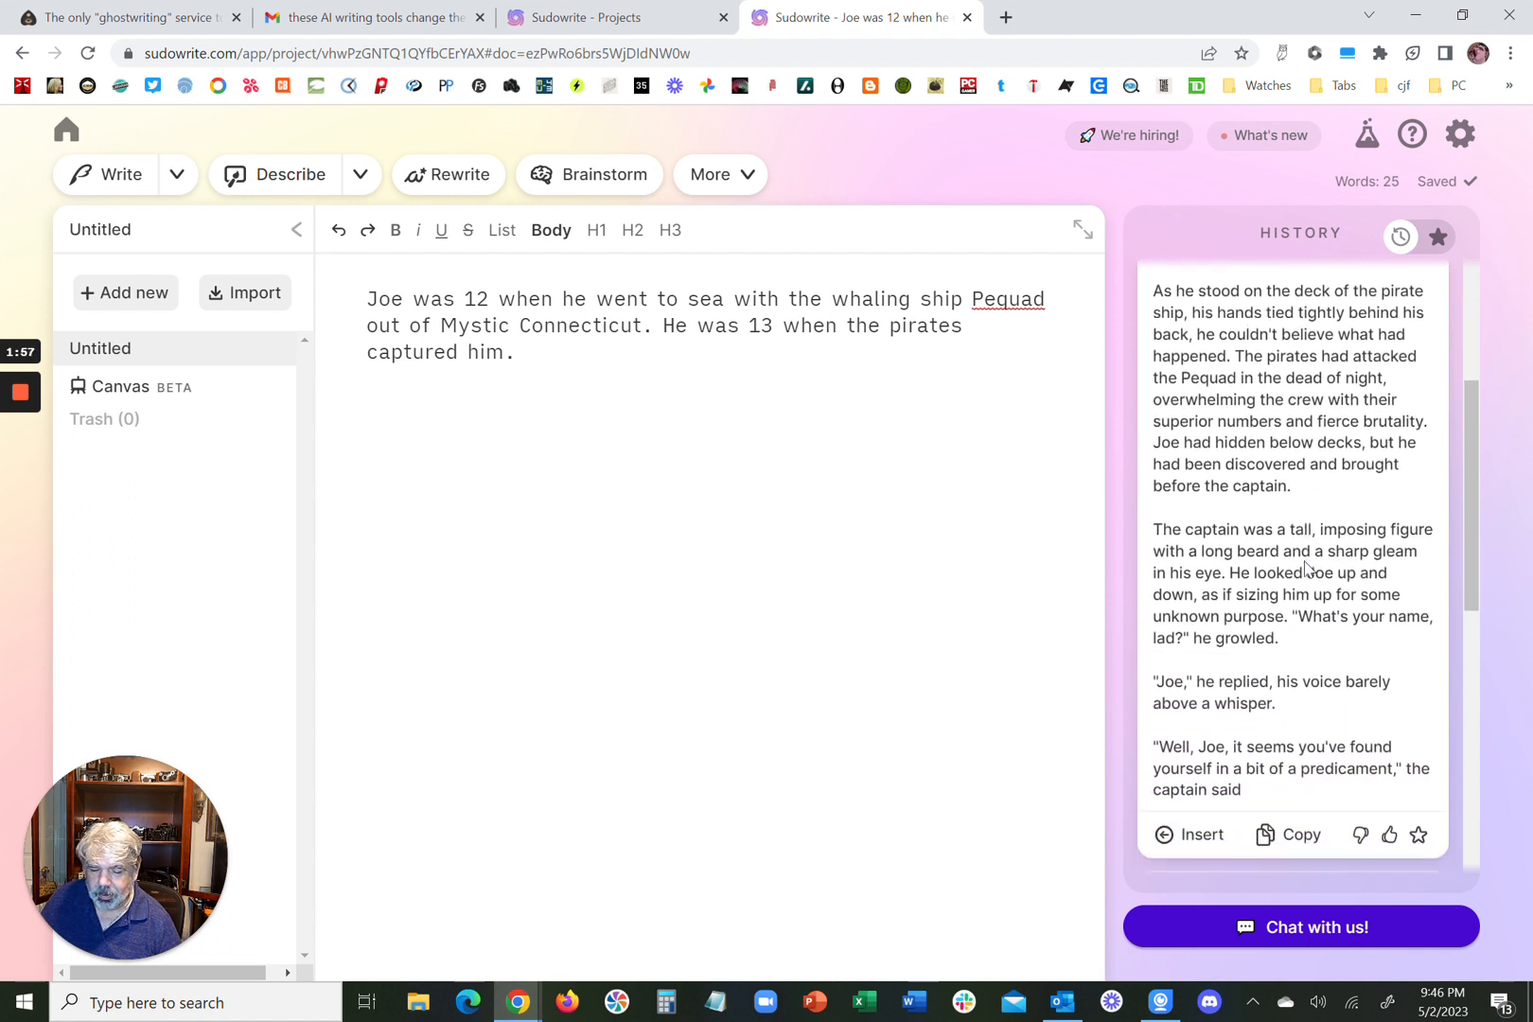
pyautogui.scroll(-2, 1307, 568)
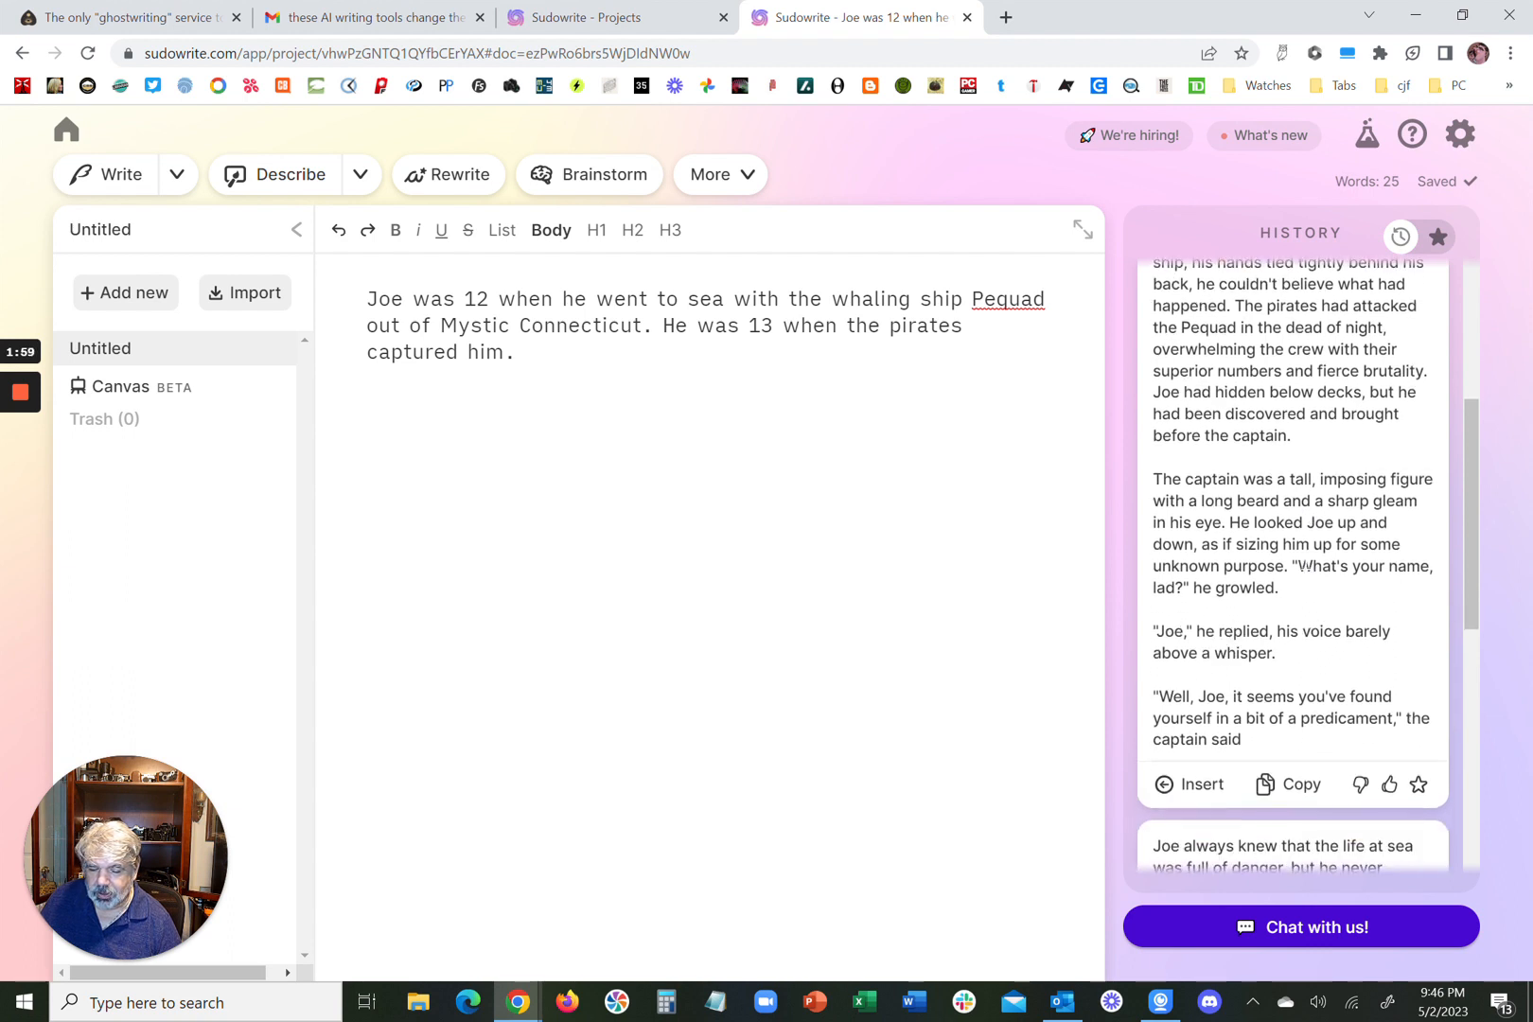
pyautogui.scroll(-1, 1307, 568)
pyautogui.scroll(-1, 1307, 568)
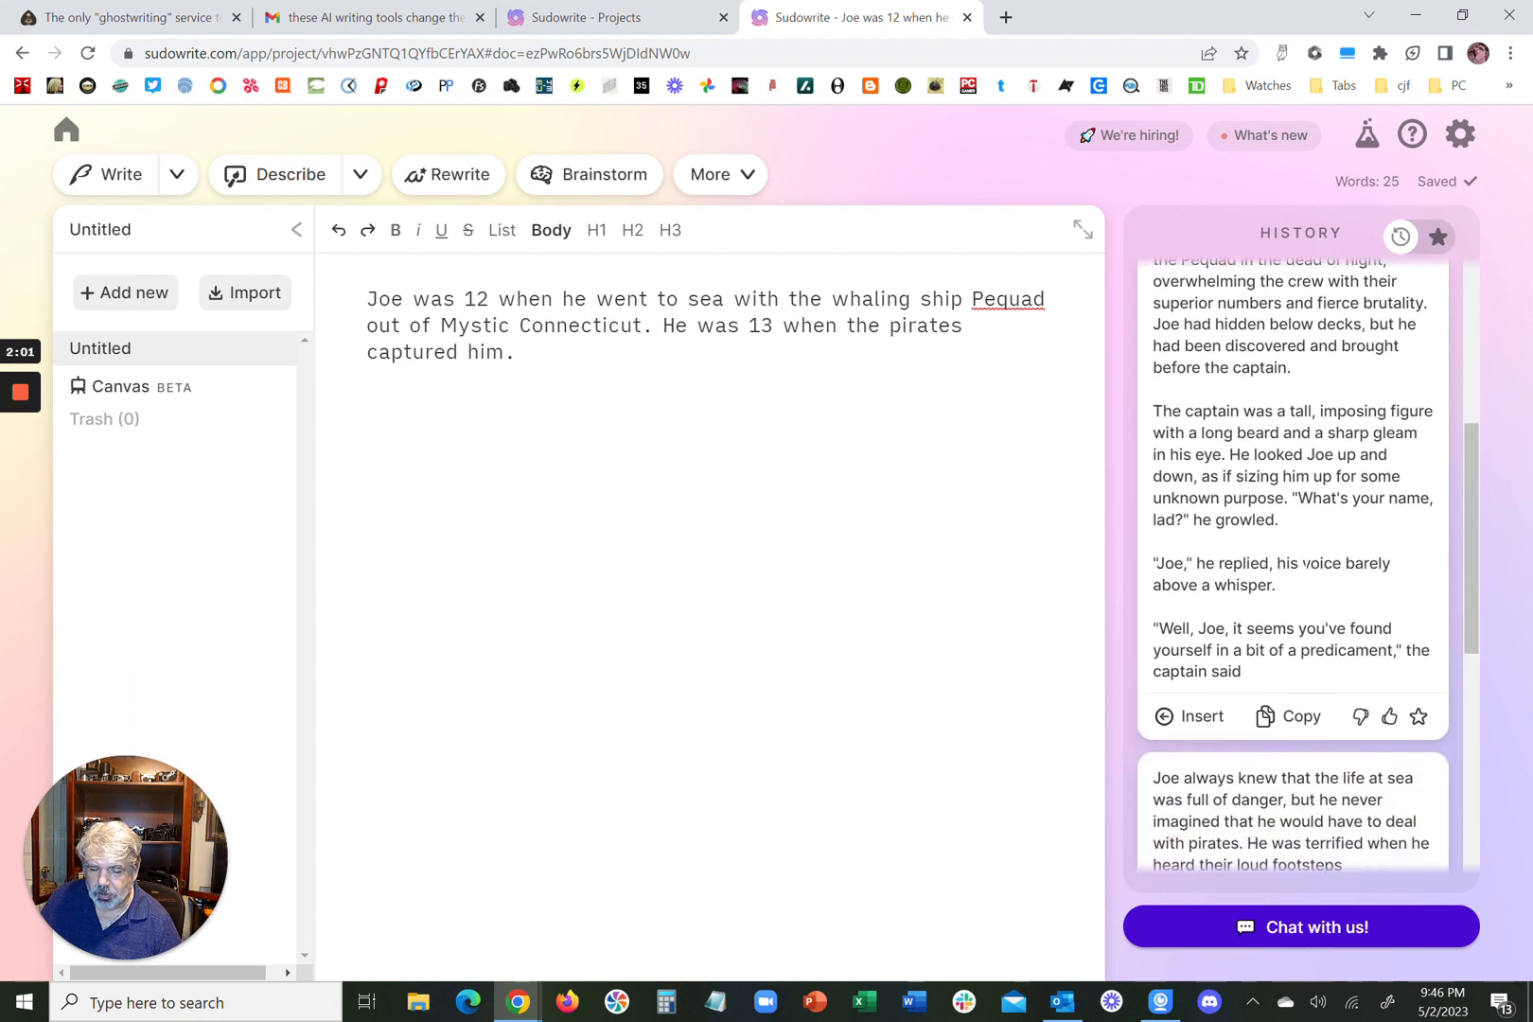
pyautogui.scroll(-1, 1307, 568)
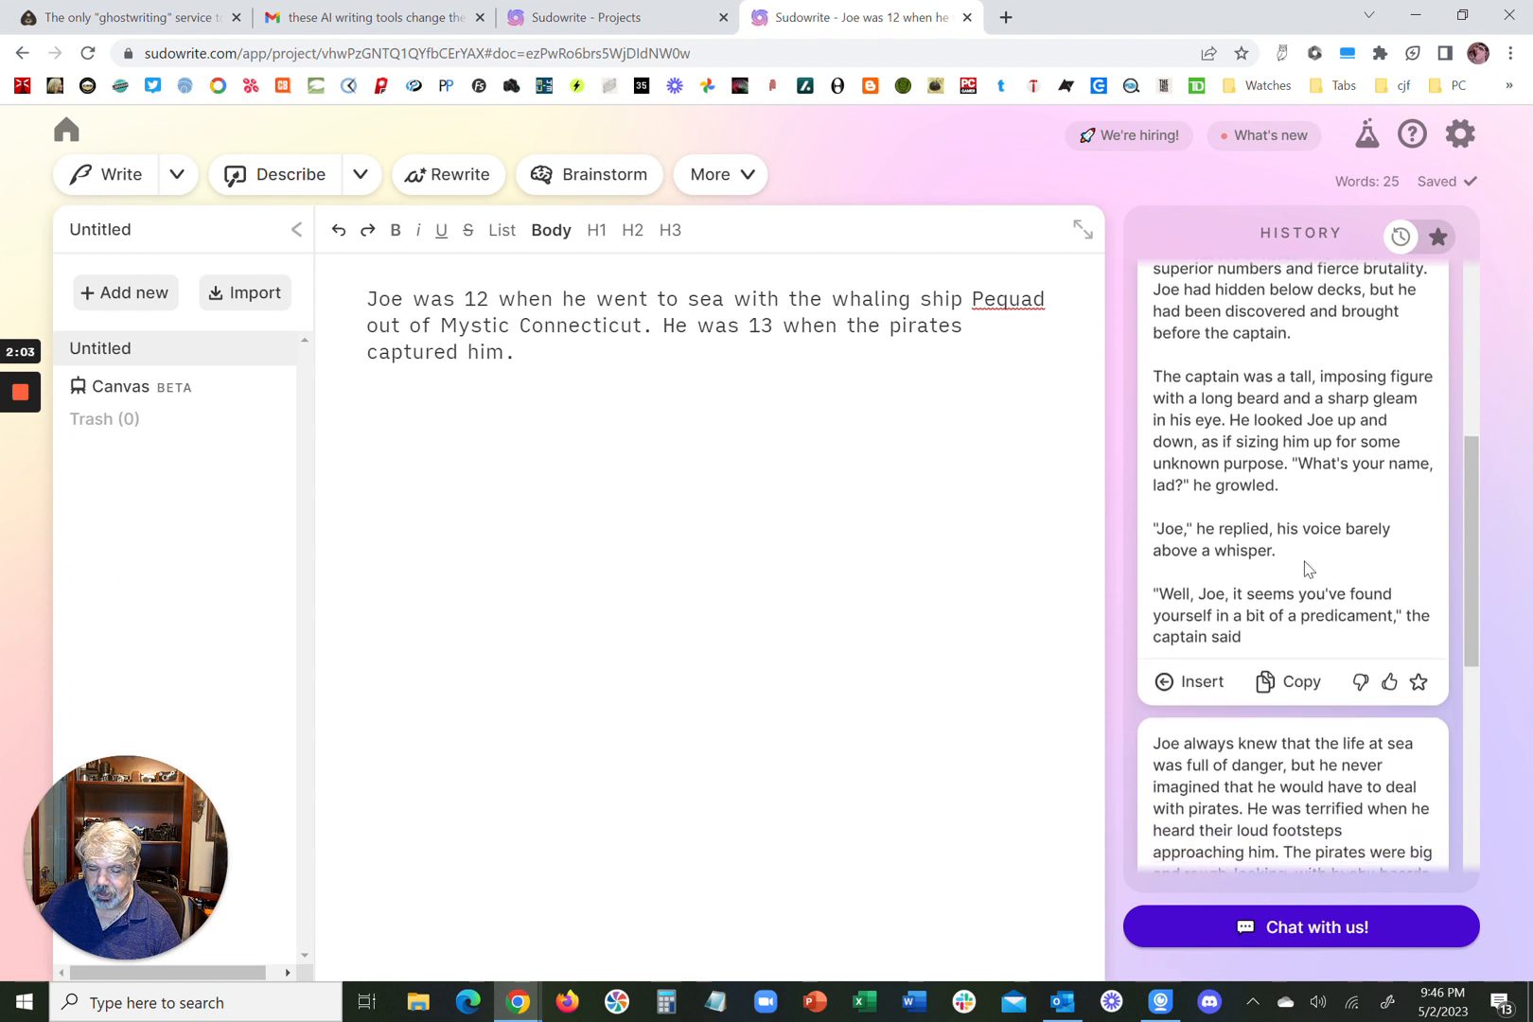
pyautogui.scroll(-1, 1307, 568)
pyautogui.scroll(-1, 1307, 567)
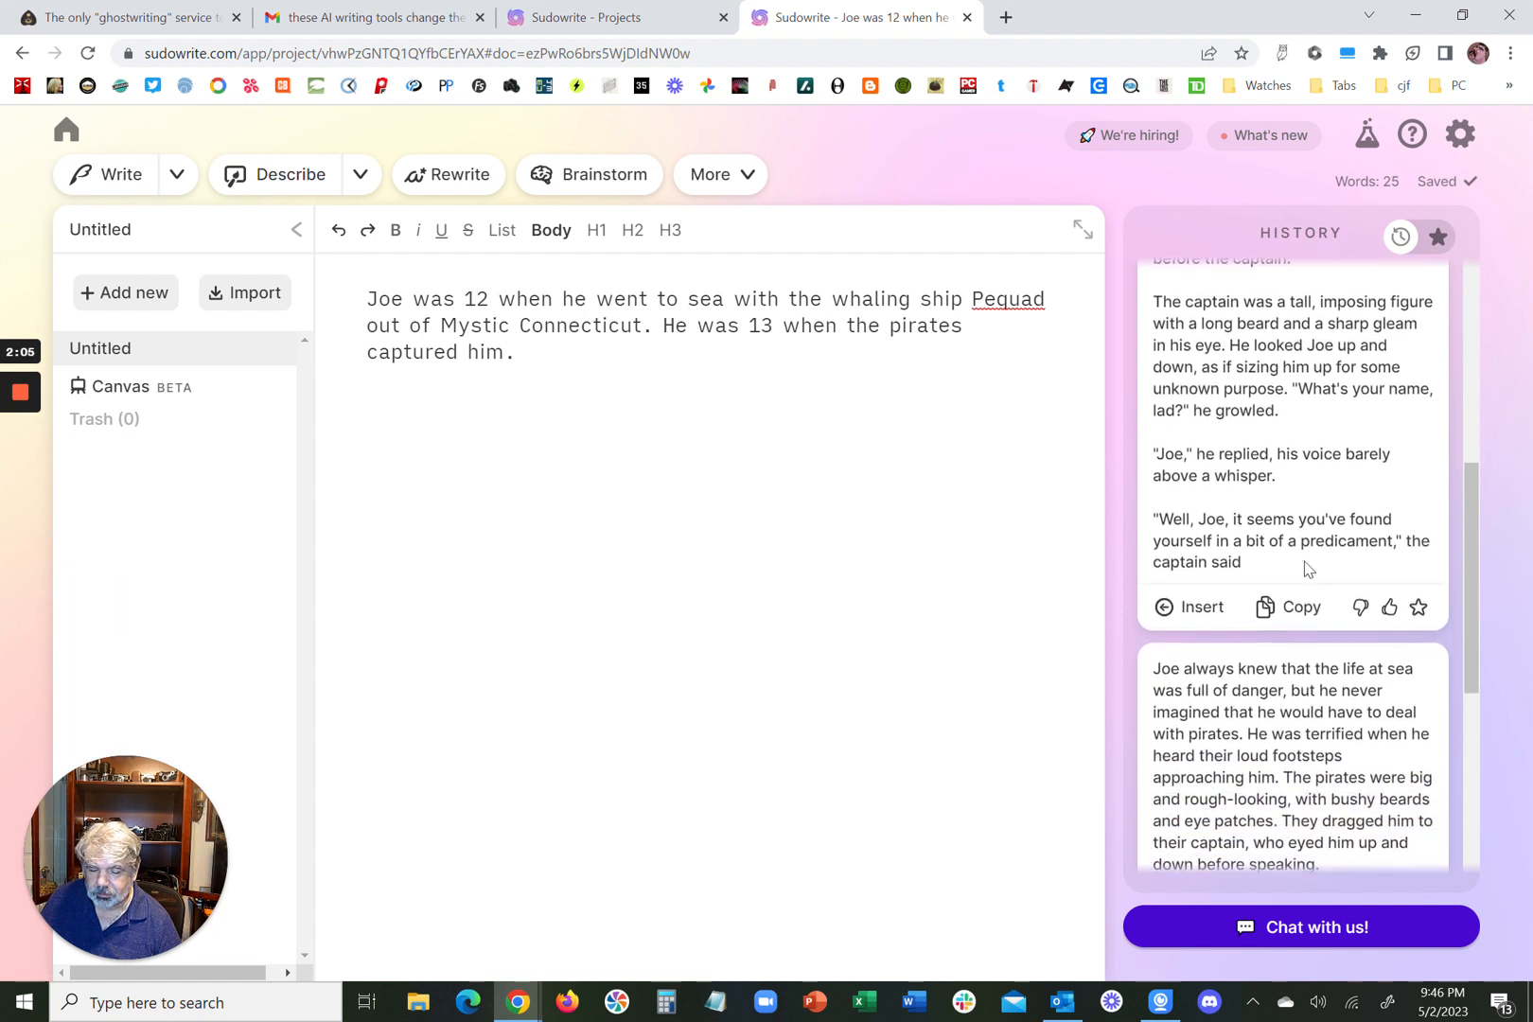
pyautogui.scroll(-1, 1307, 568)
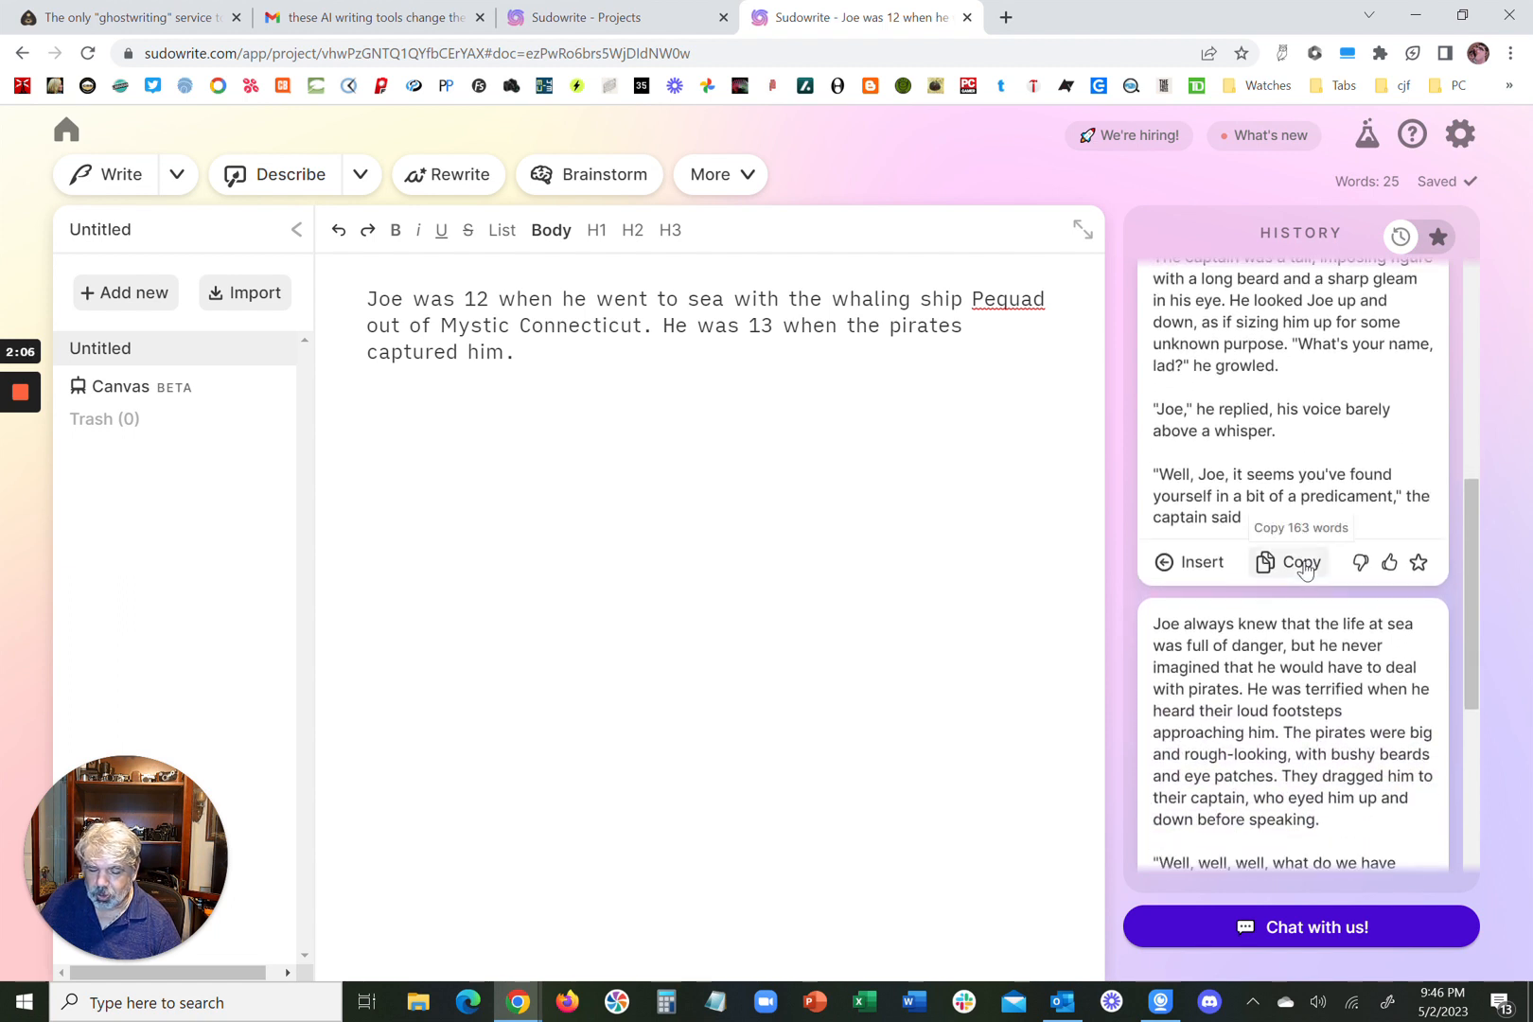
pyautogui.scroll(-2, 1336, 515)
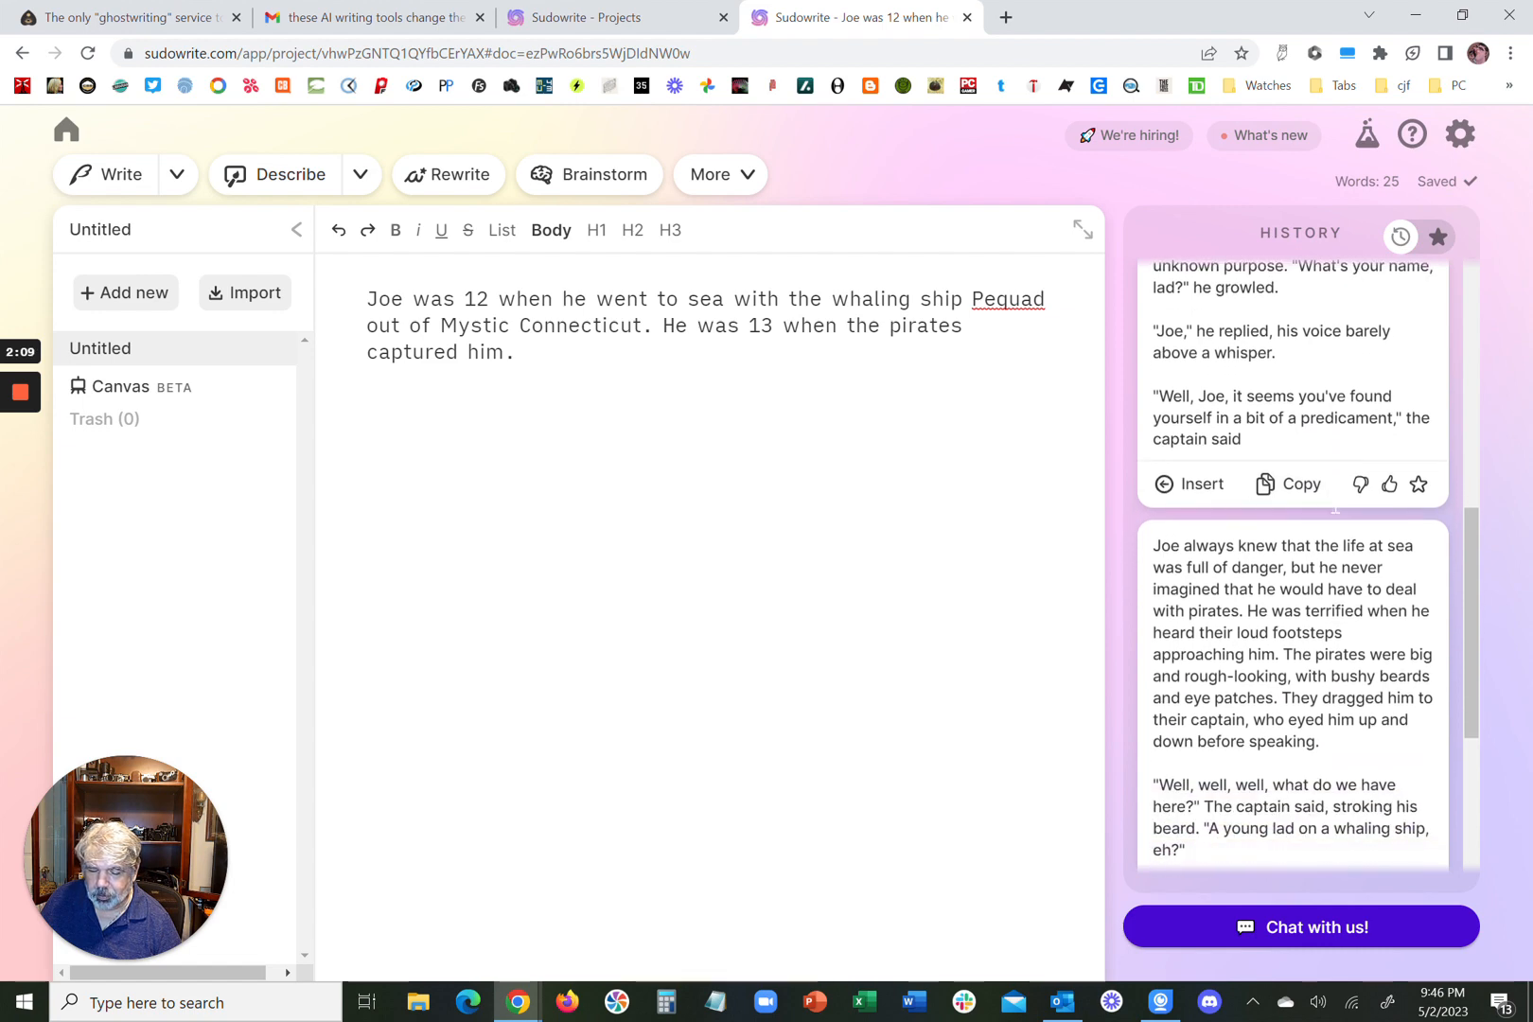
pyautogui.scroll(-2, 1336, 511)
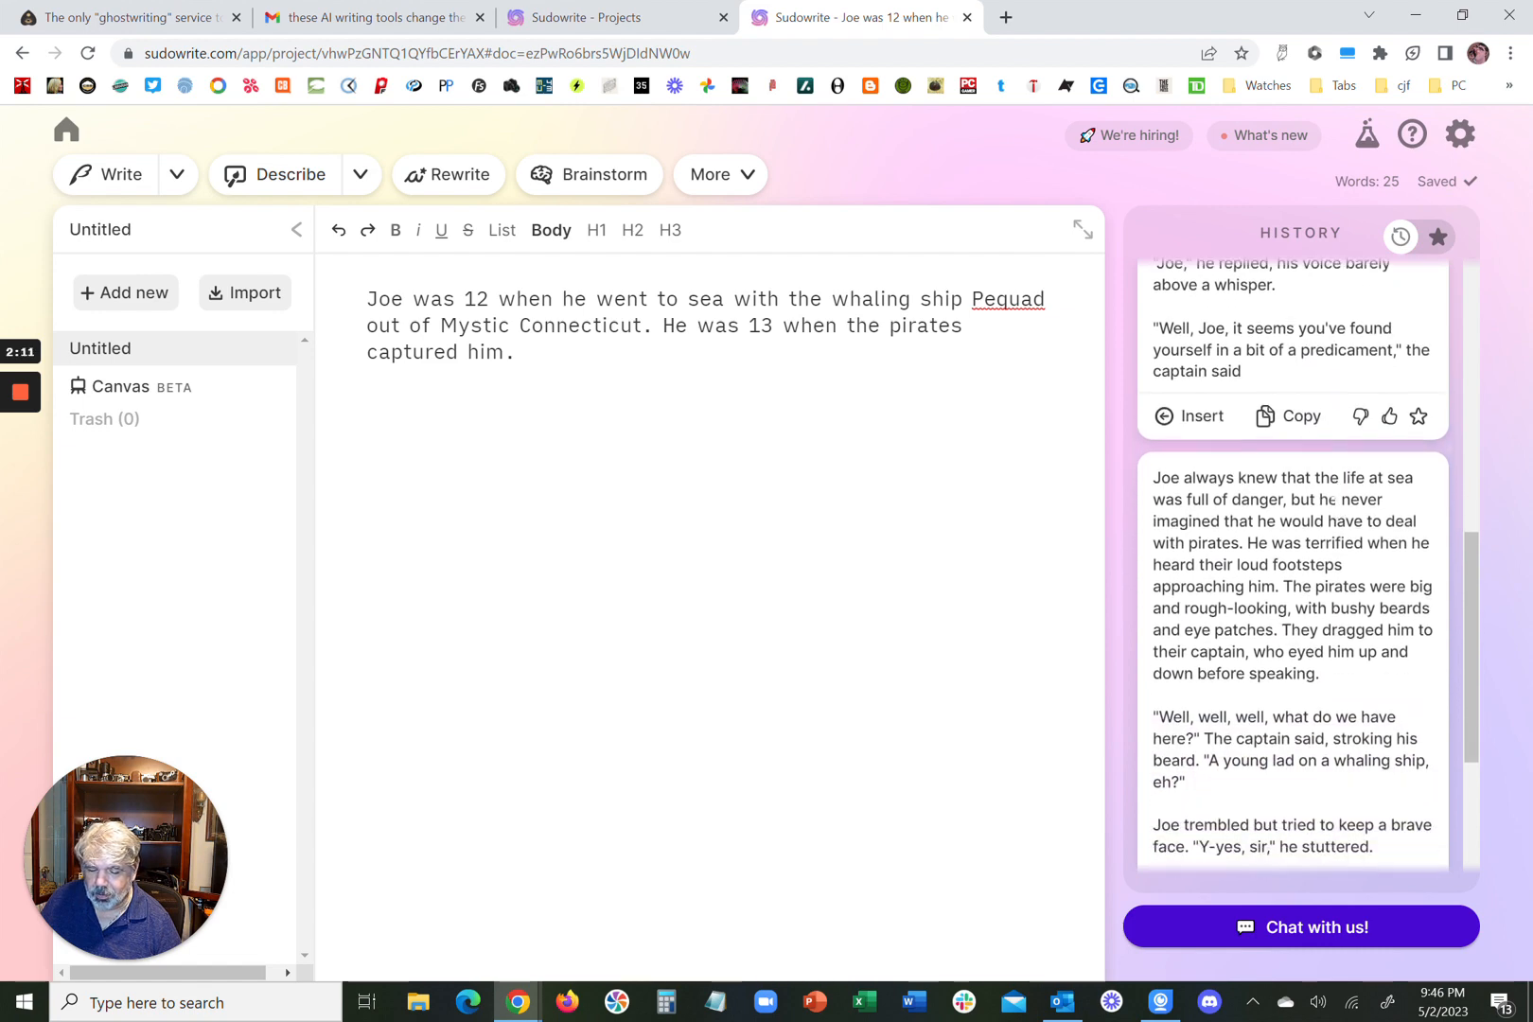
pyautogui.scroll(-4, 1337, 511)
pyautogui.scroll(-2, 1336, 511)
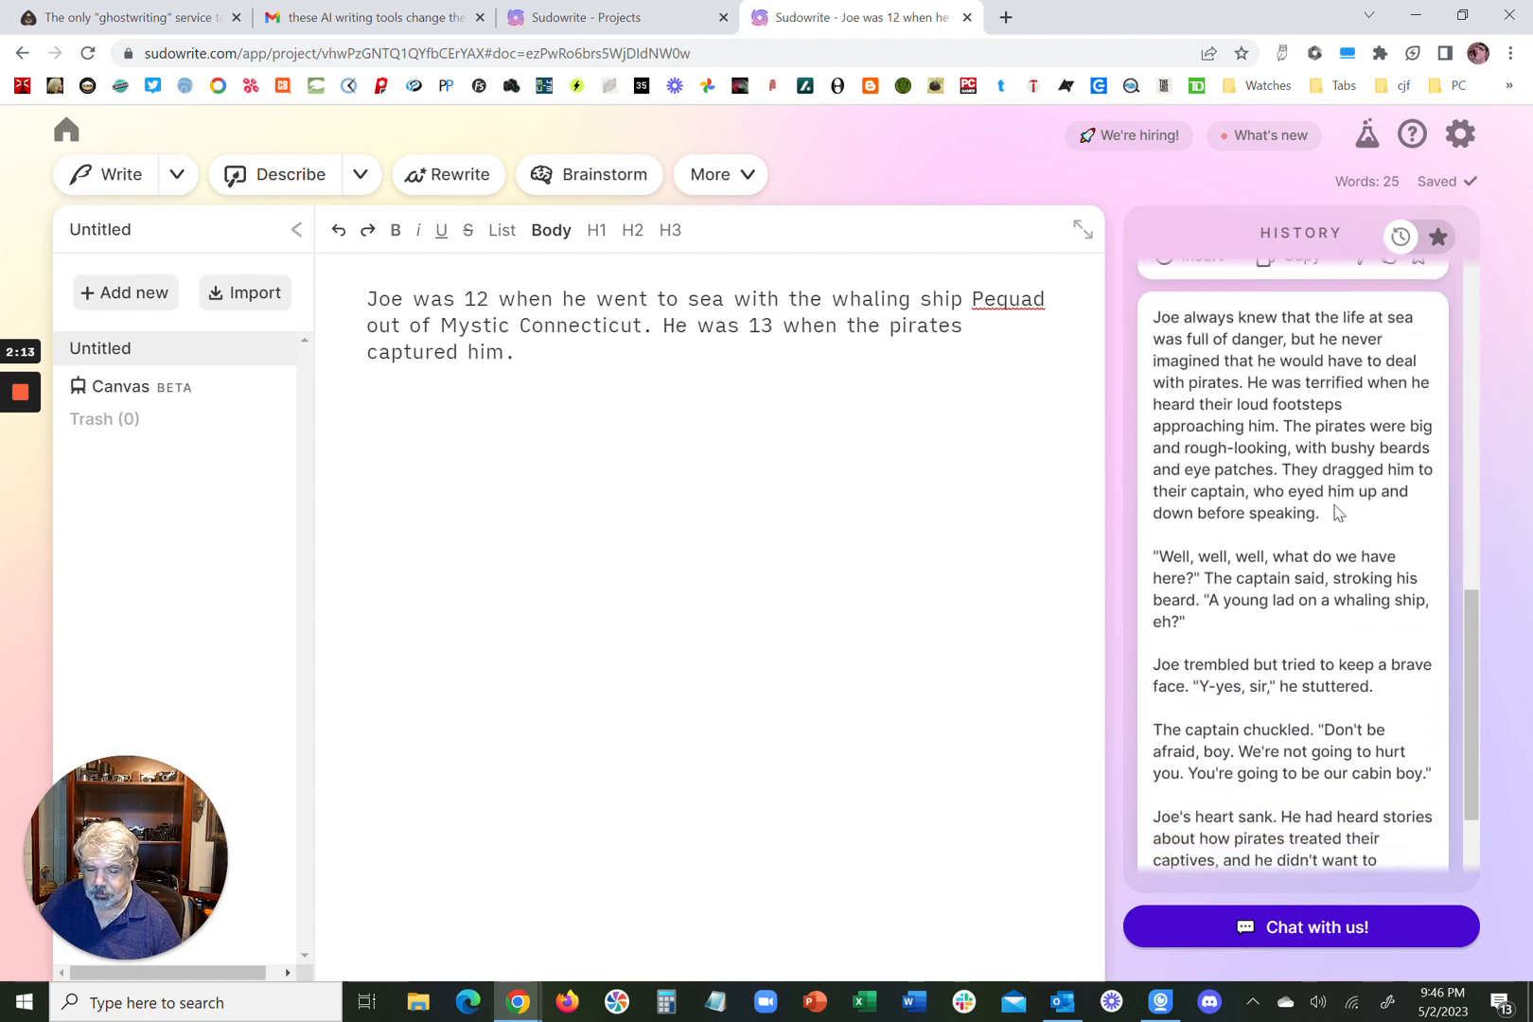
pyautogui.scroll(-2, 1336, 511)
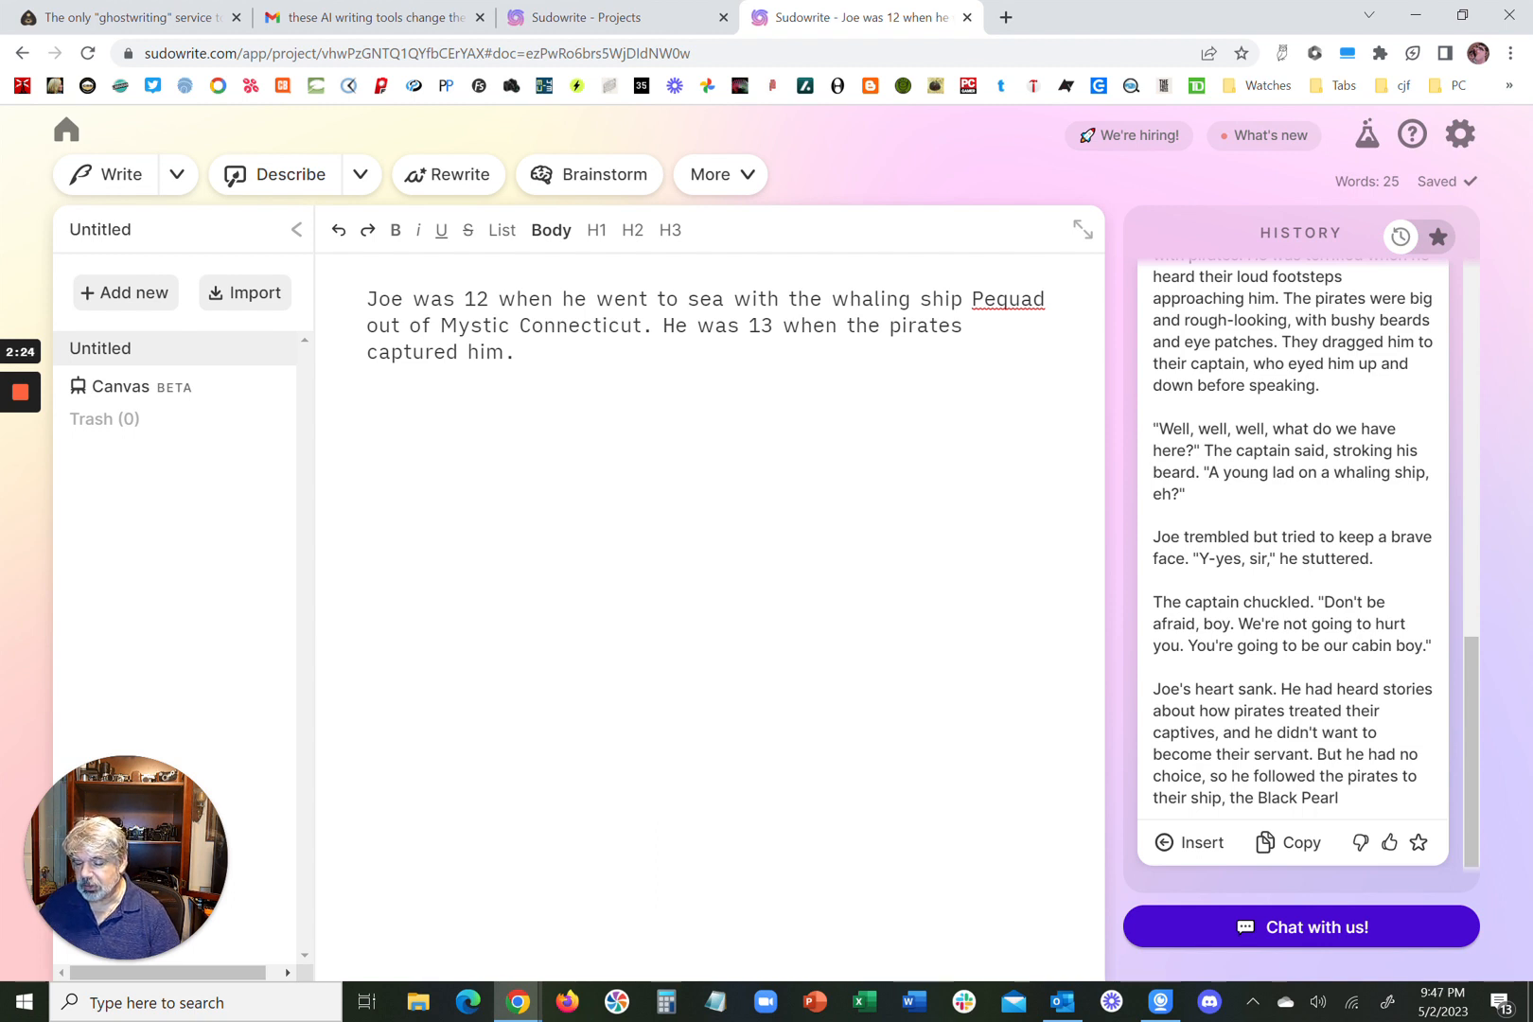
# Insert "in 18873" after "Joe was 12" in the opening sentence.
pyautogui.click(654, 326)
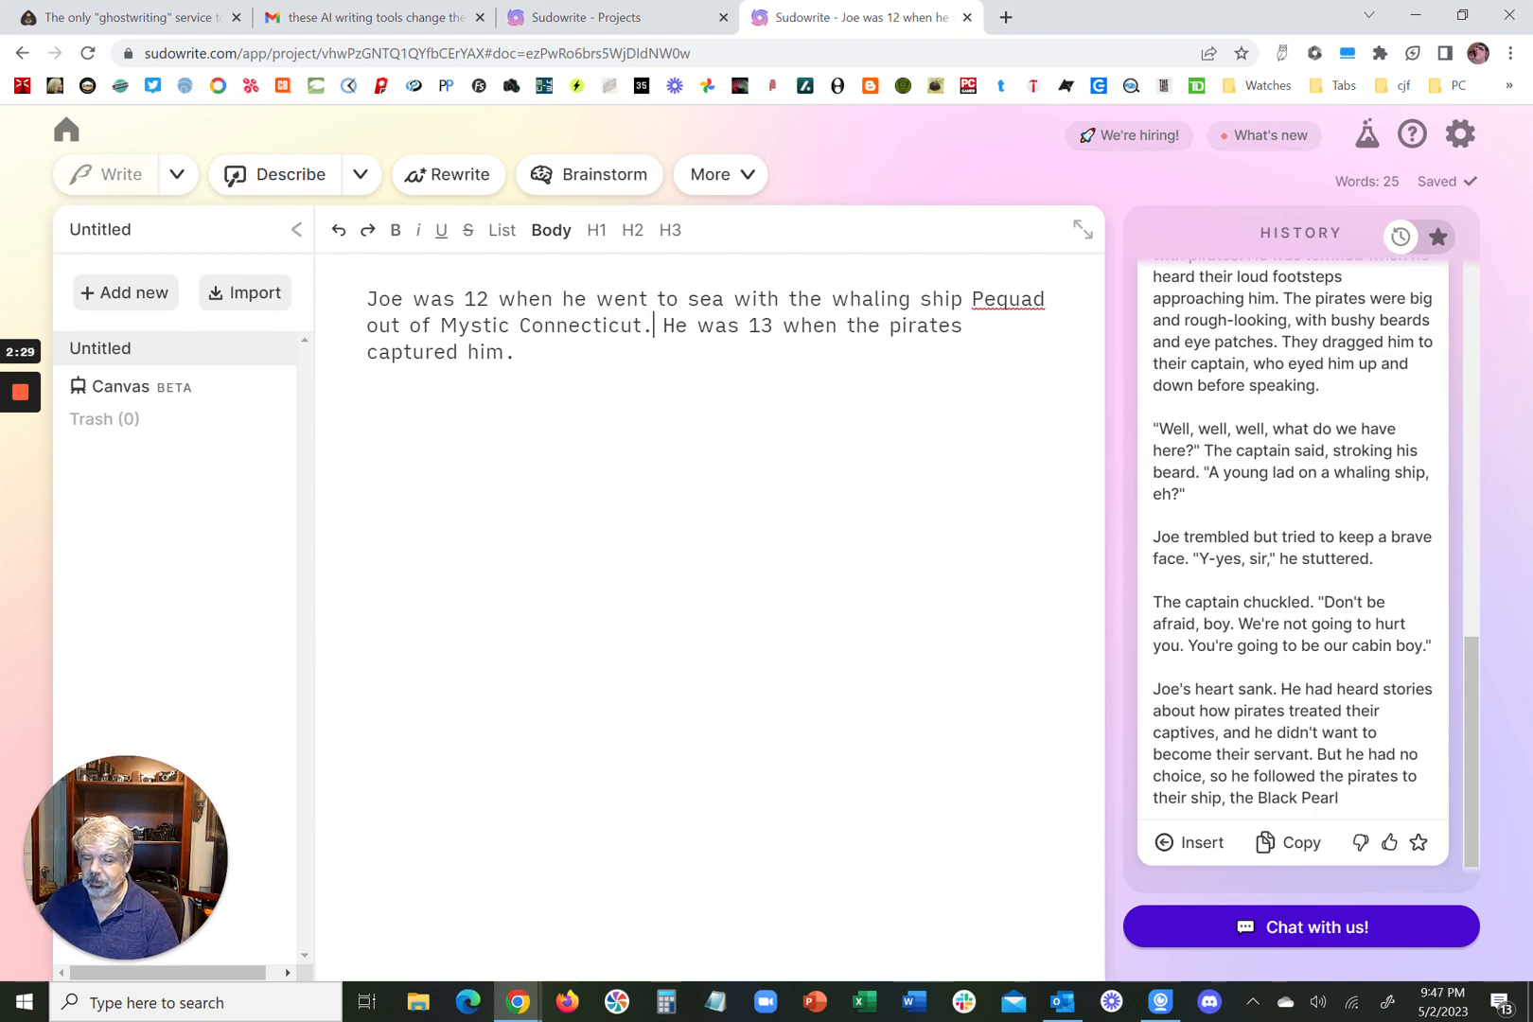
pyautogui.press('Left')
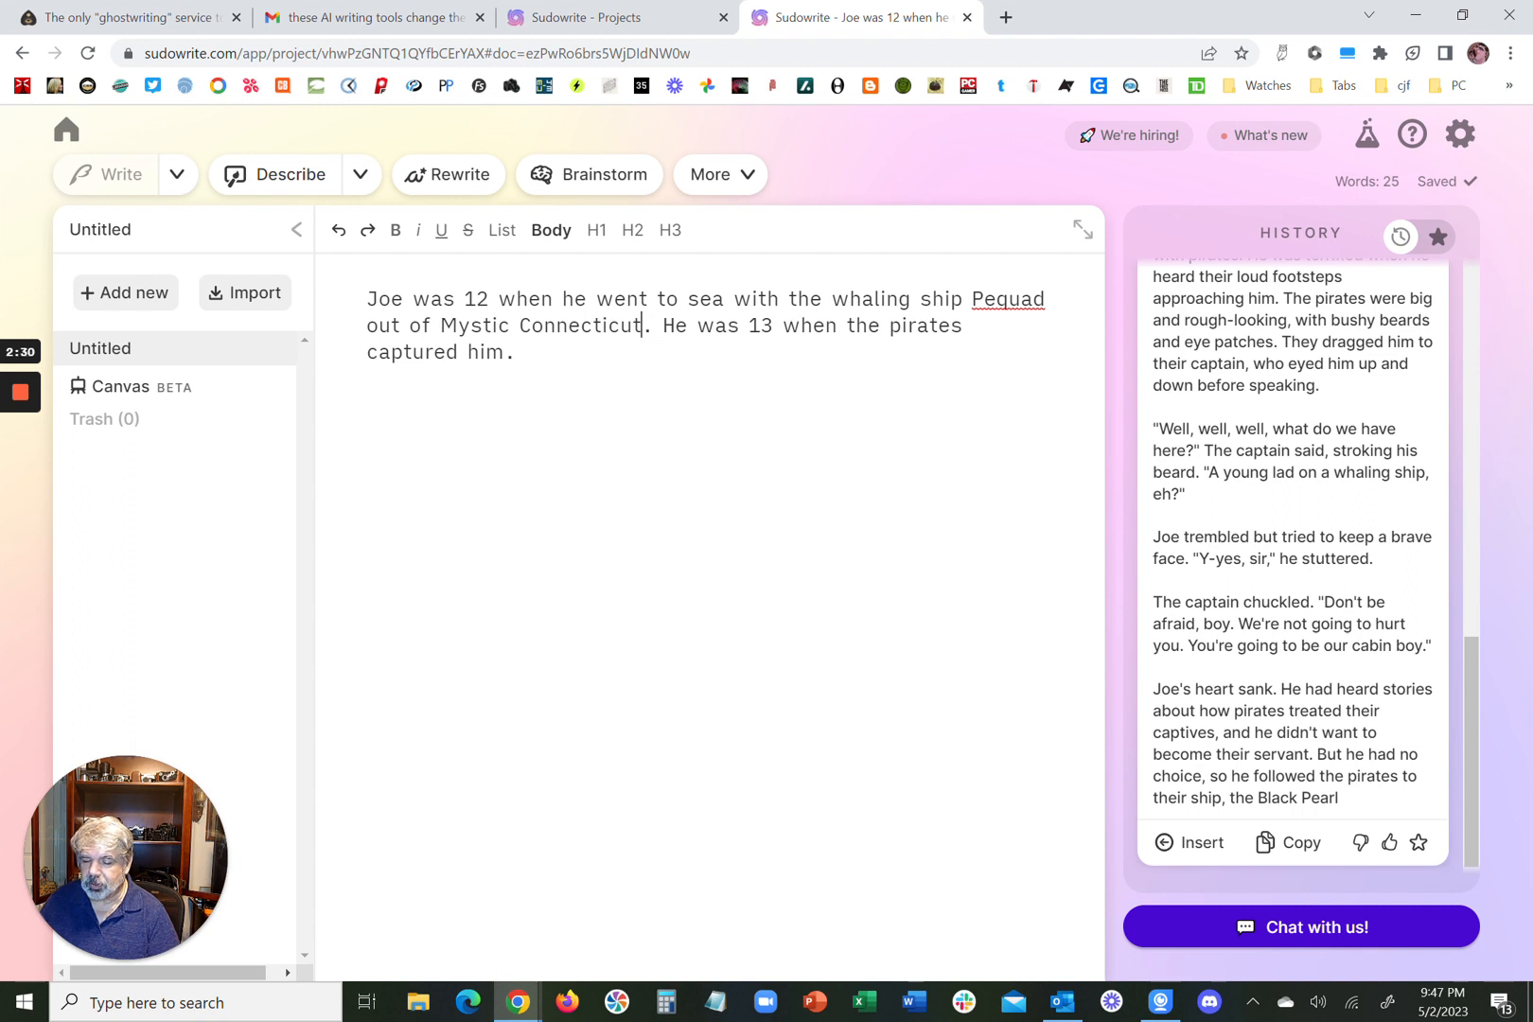
pyautogui.press('Up')
pyautogui.press('Left')
pyautogui.press('Left')
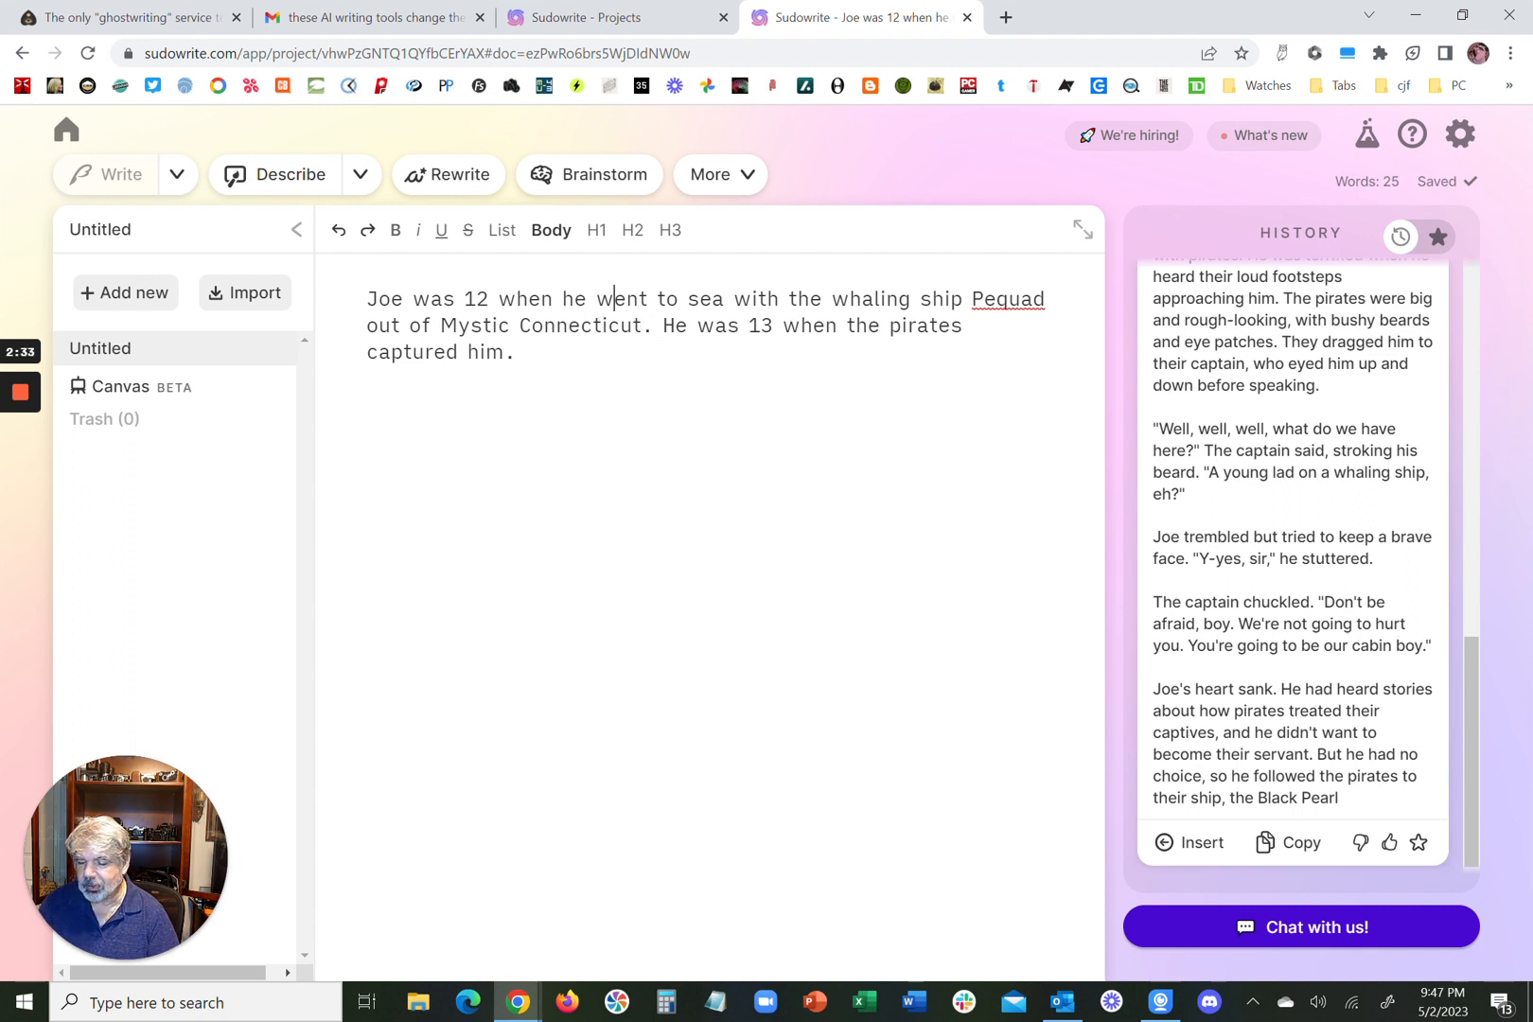
pyautogui.press('Left')
pyautogui.press('Left')
pyautogui.press('Left')
pyautogui.press('Left')
pyautogui.press('Left')
pyautogui.press('Left')
pyautogui.press('Left')
pyautogui.press('Left')
pyautogui.press('Left')
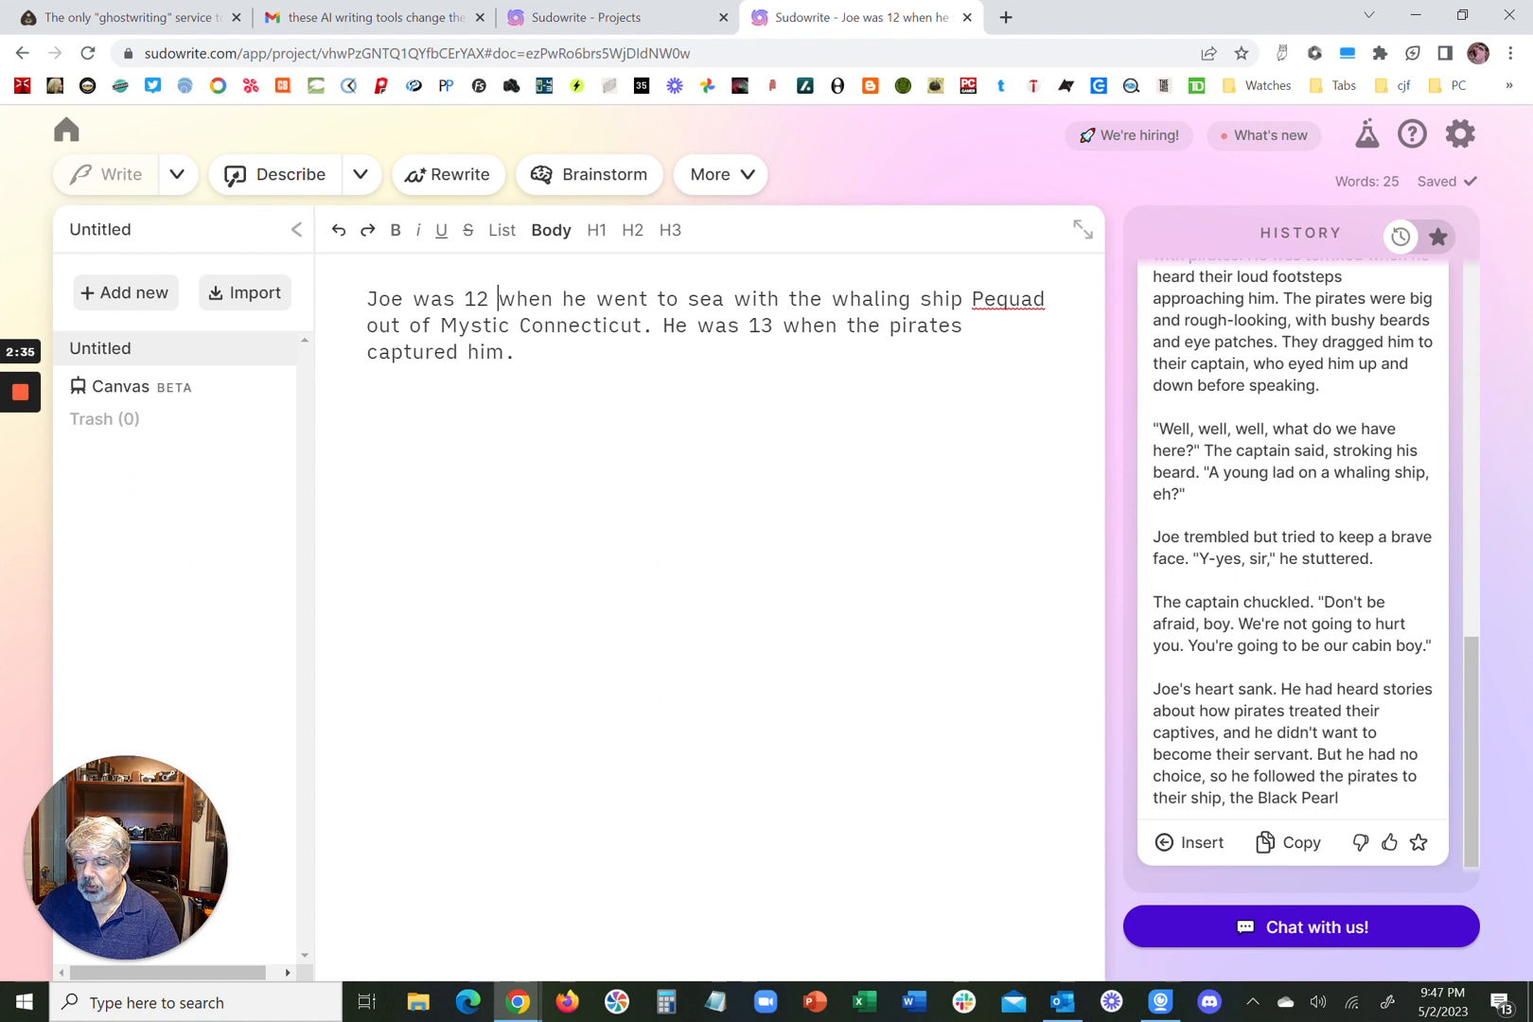
pyautogui.write('in ')
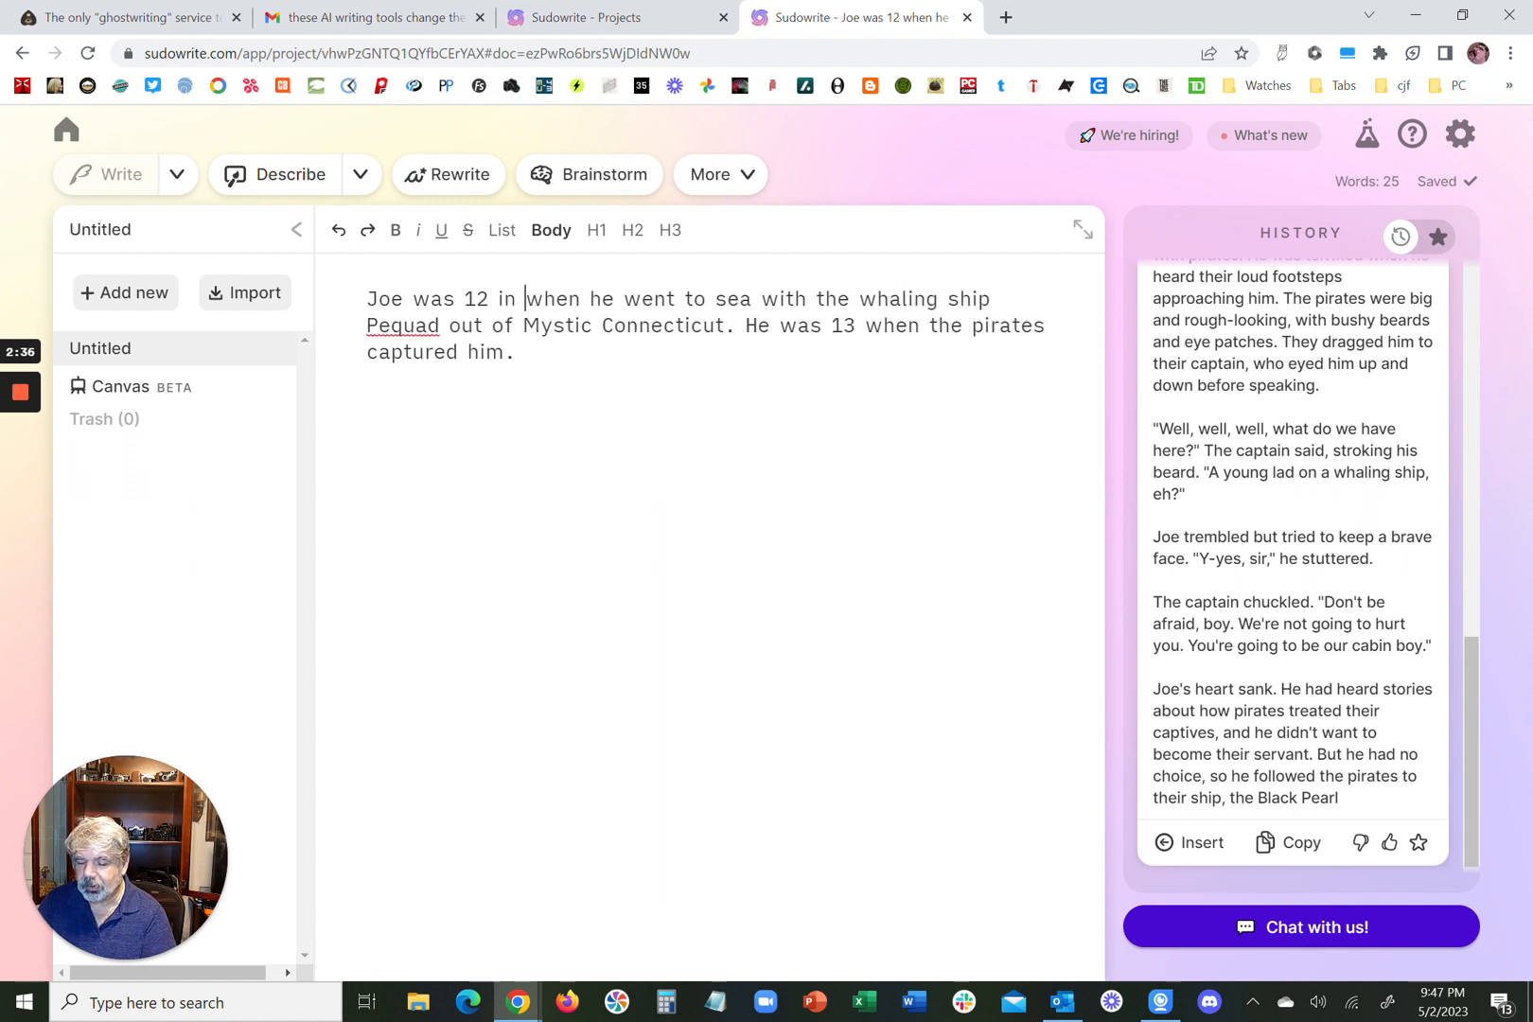
pyautogui.write('18')
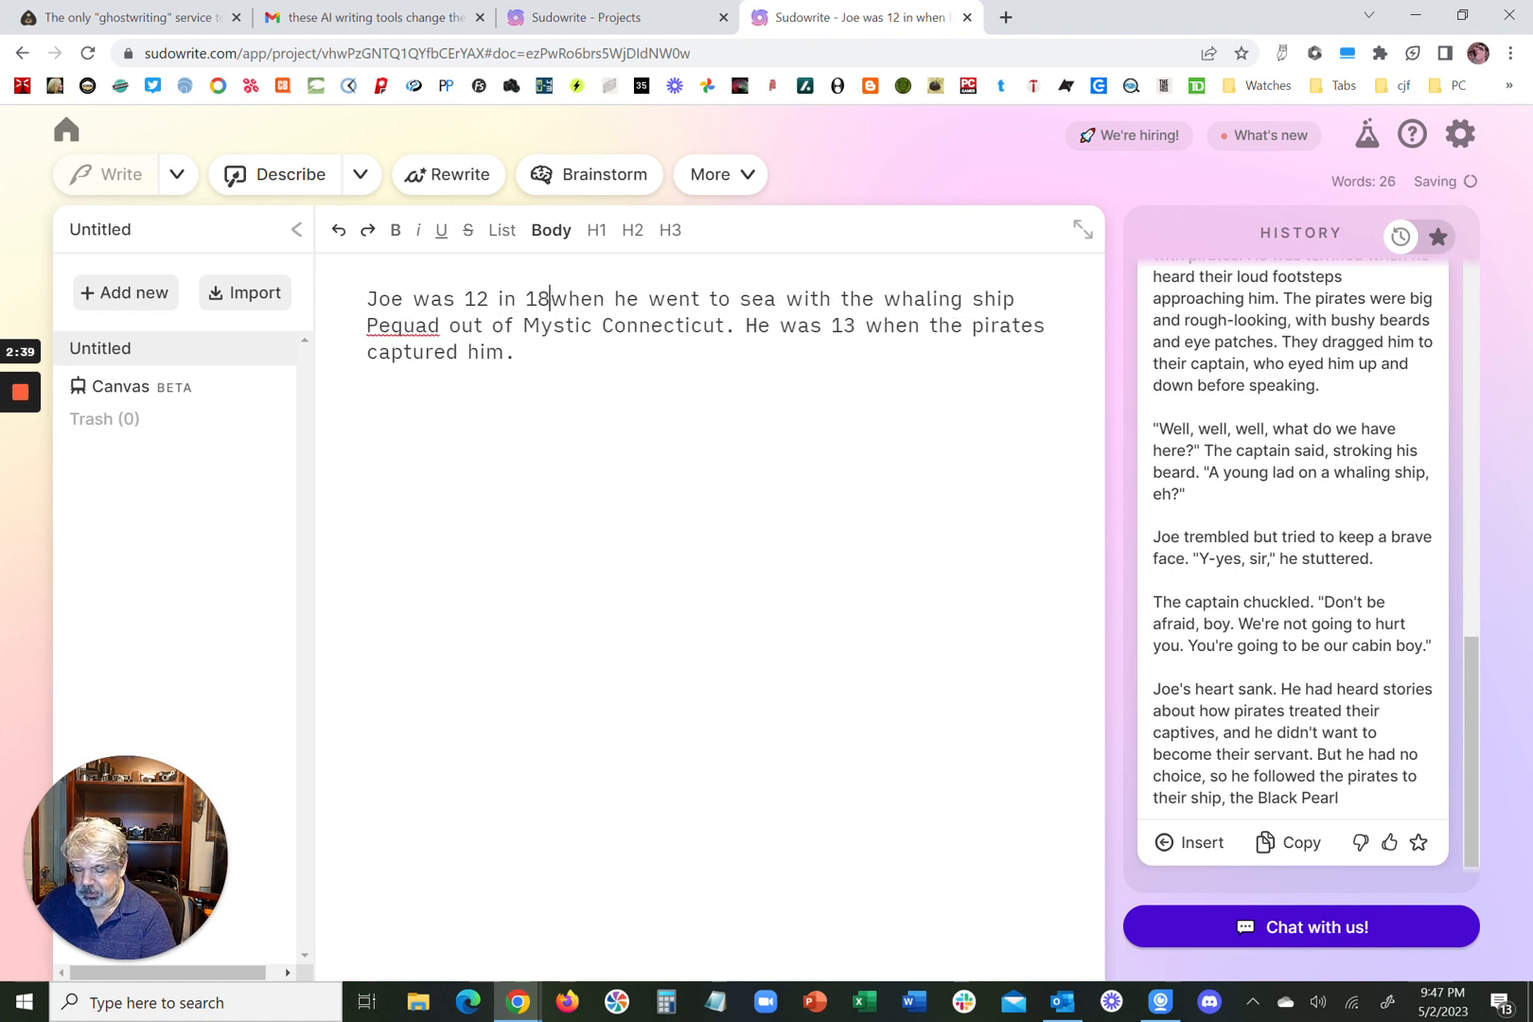
pyautogui.write('873')
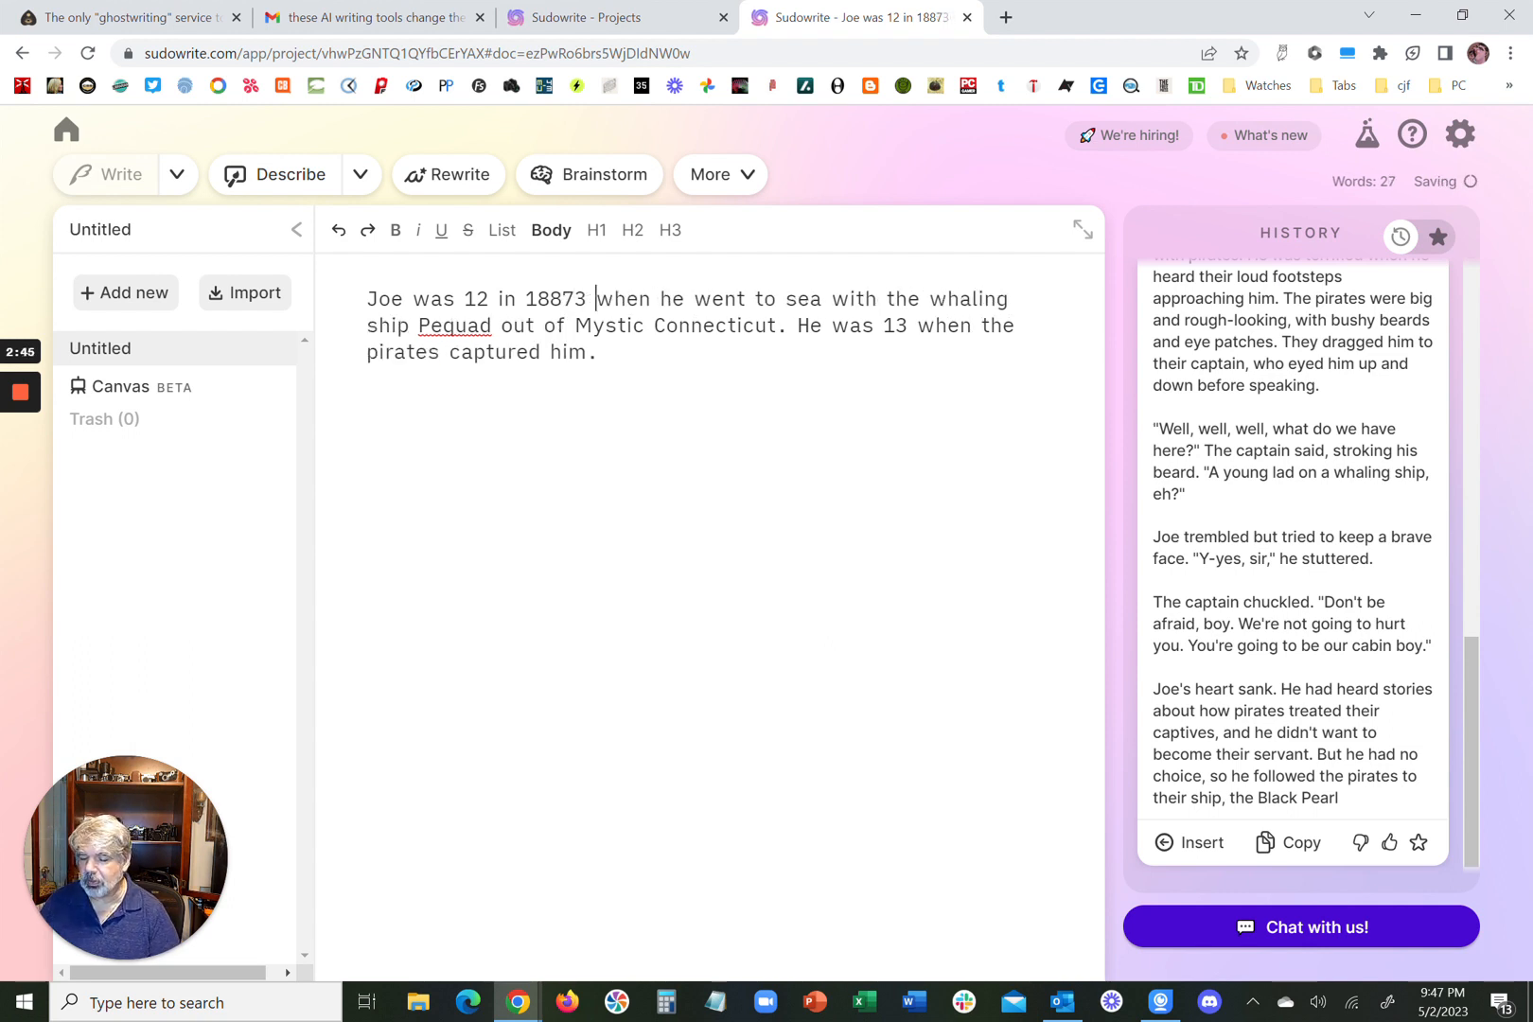
# Generate new AI continuations of the revised passage from its end using the Write tool.
pyautogui.press('Down')
pyautogui.press('Down')
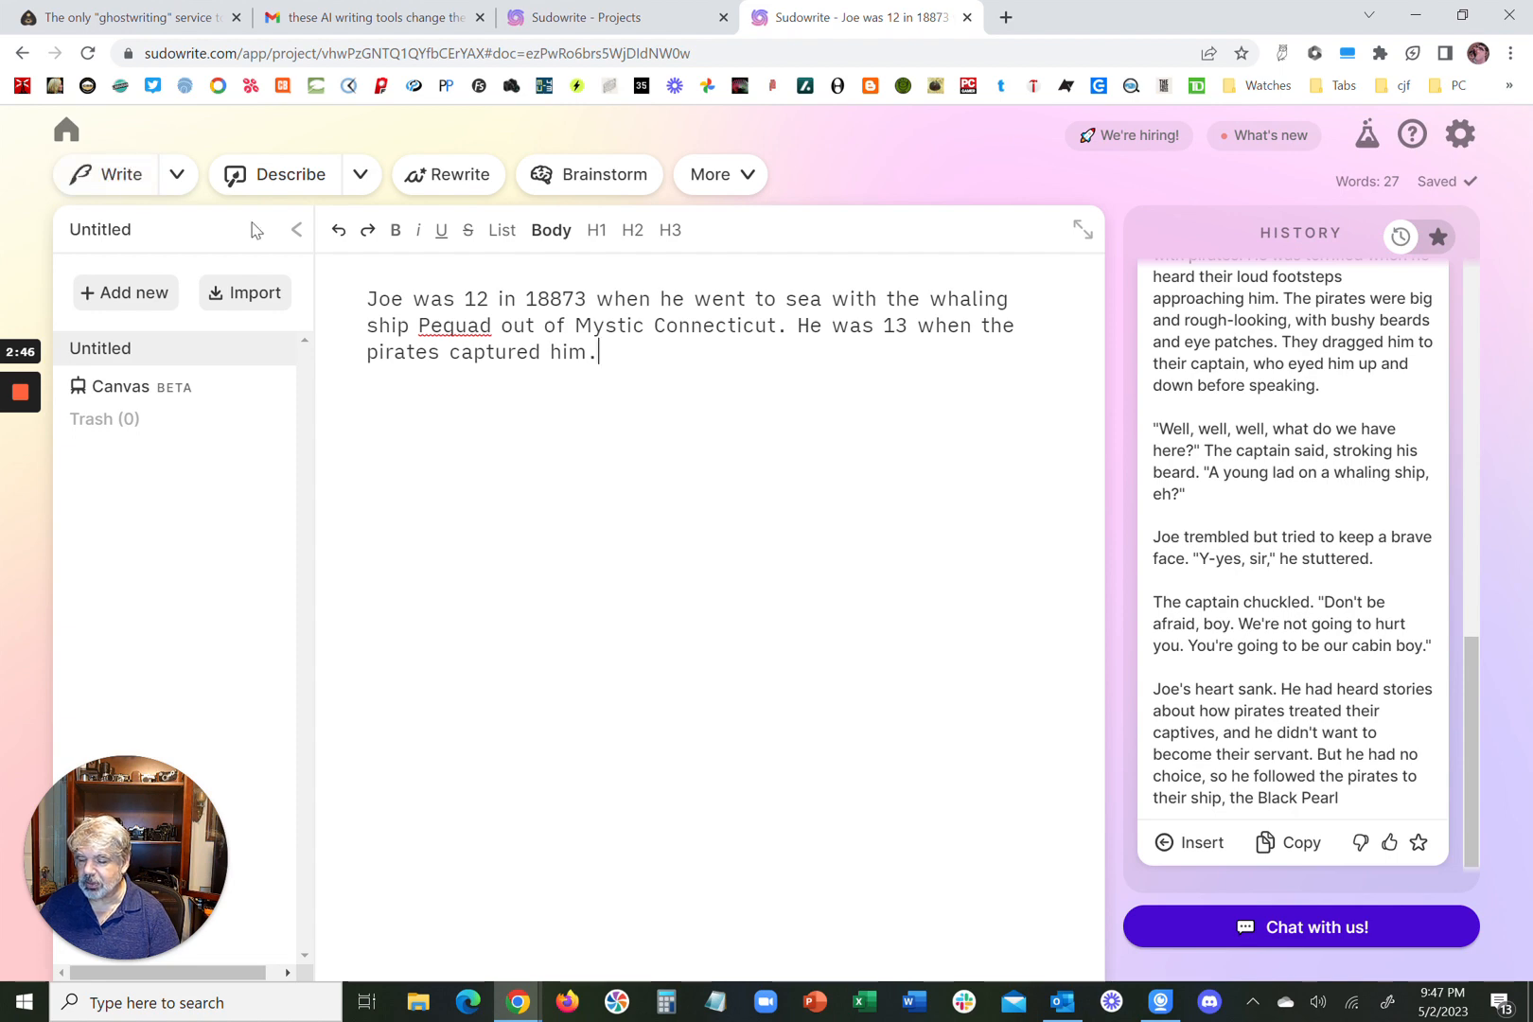
pyautogui.click(122, 185)
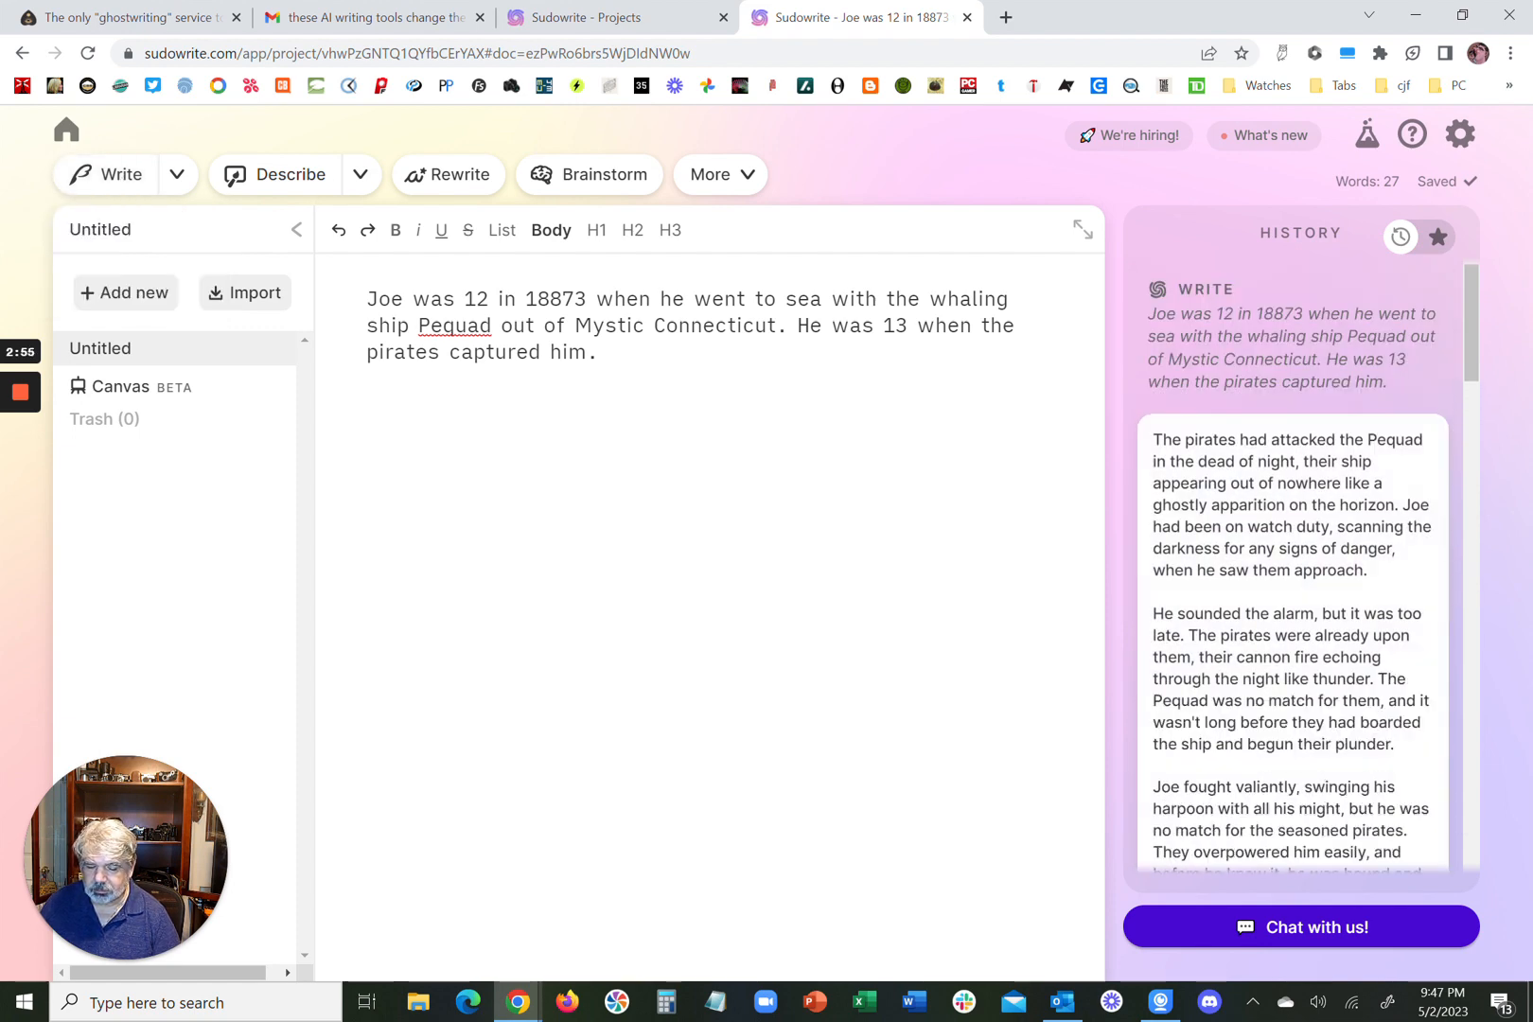
# Read through the first newly generated continuation in the history.
pyautogui.scroll(-2, 1335, 526)
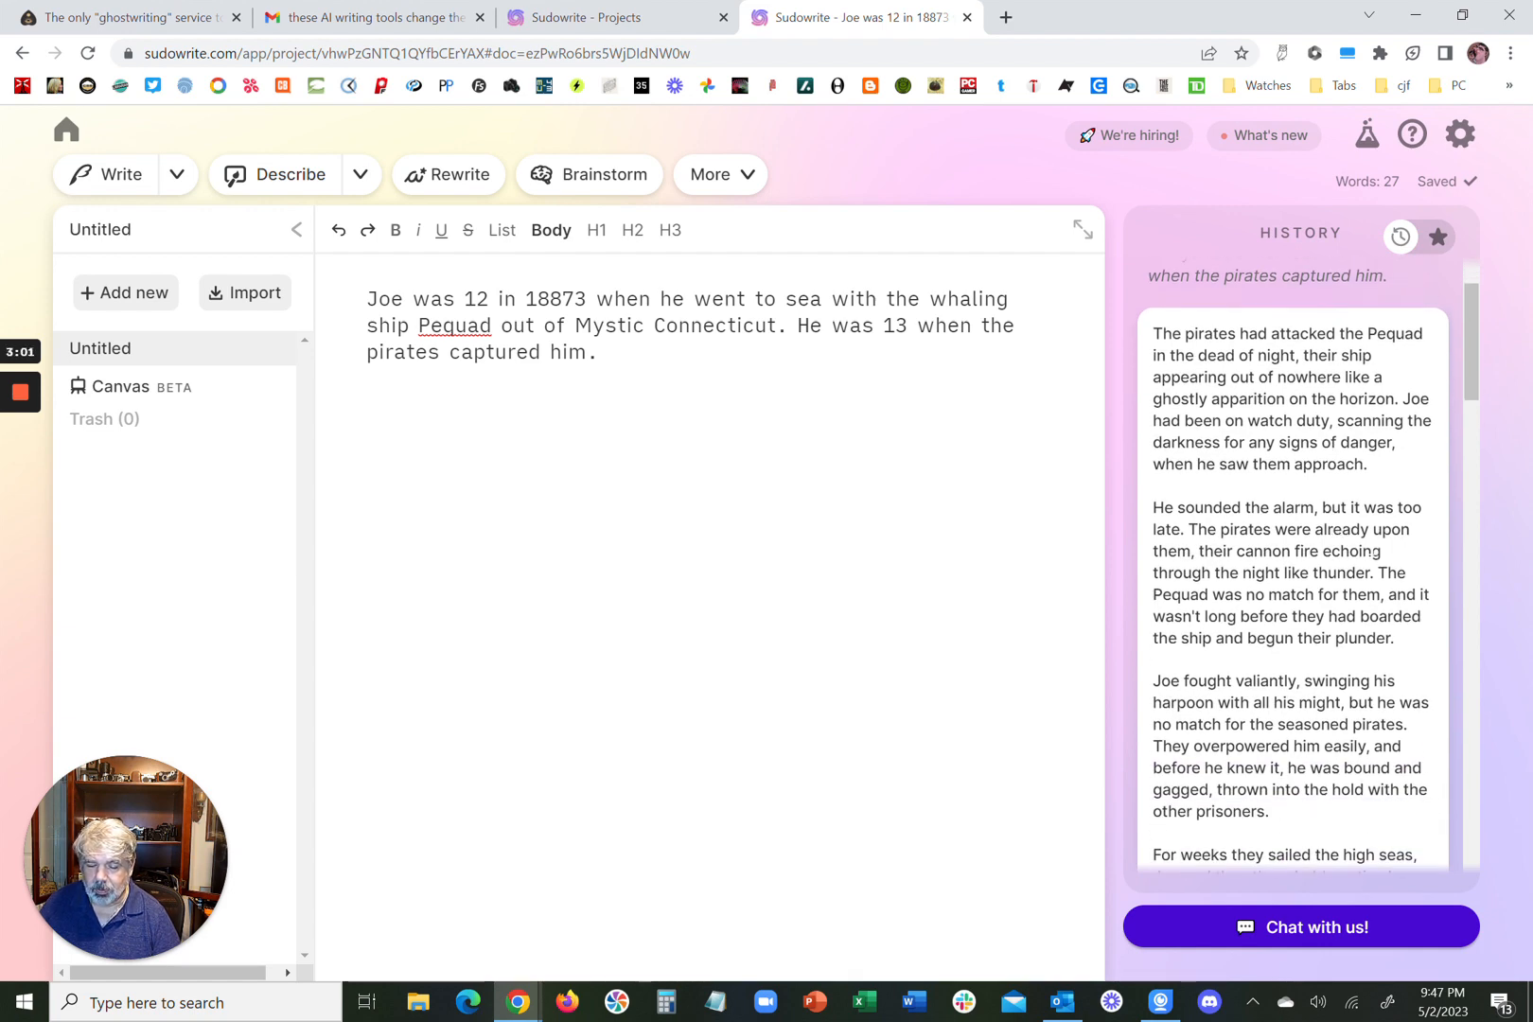
pyautogui.scroll(-1, 1373, 554)
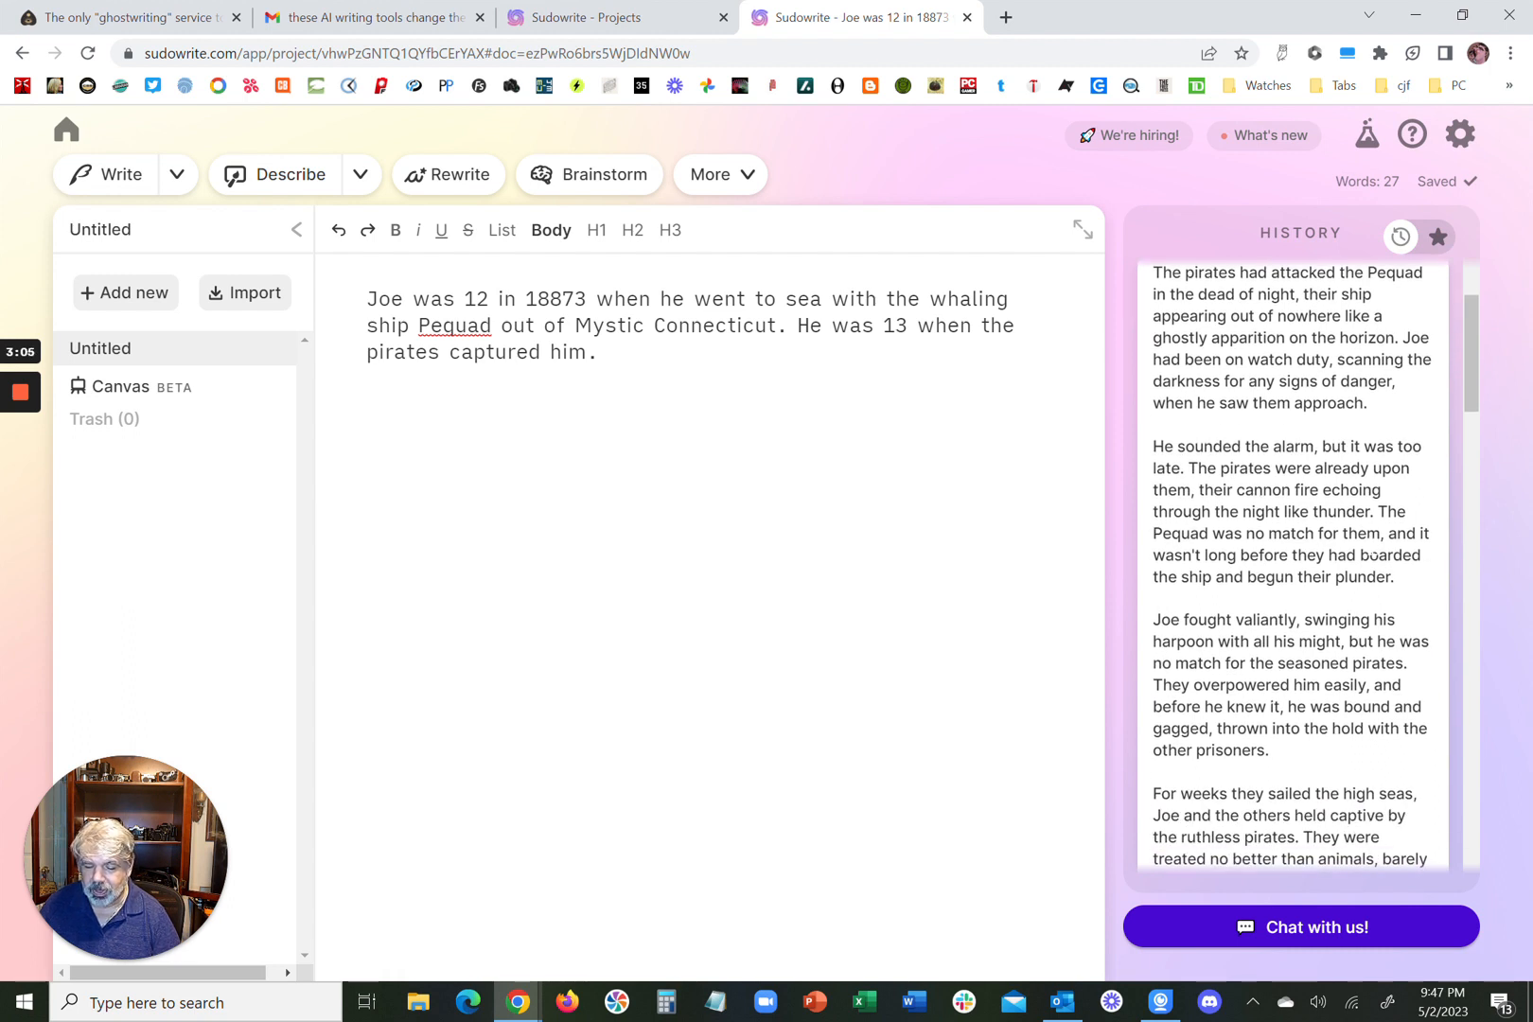
pyautogui.scroll(-1, 1373, 554)
pyautogui.scroll(-1, 1375, 554)
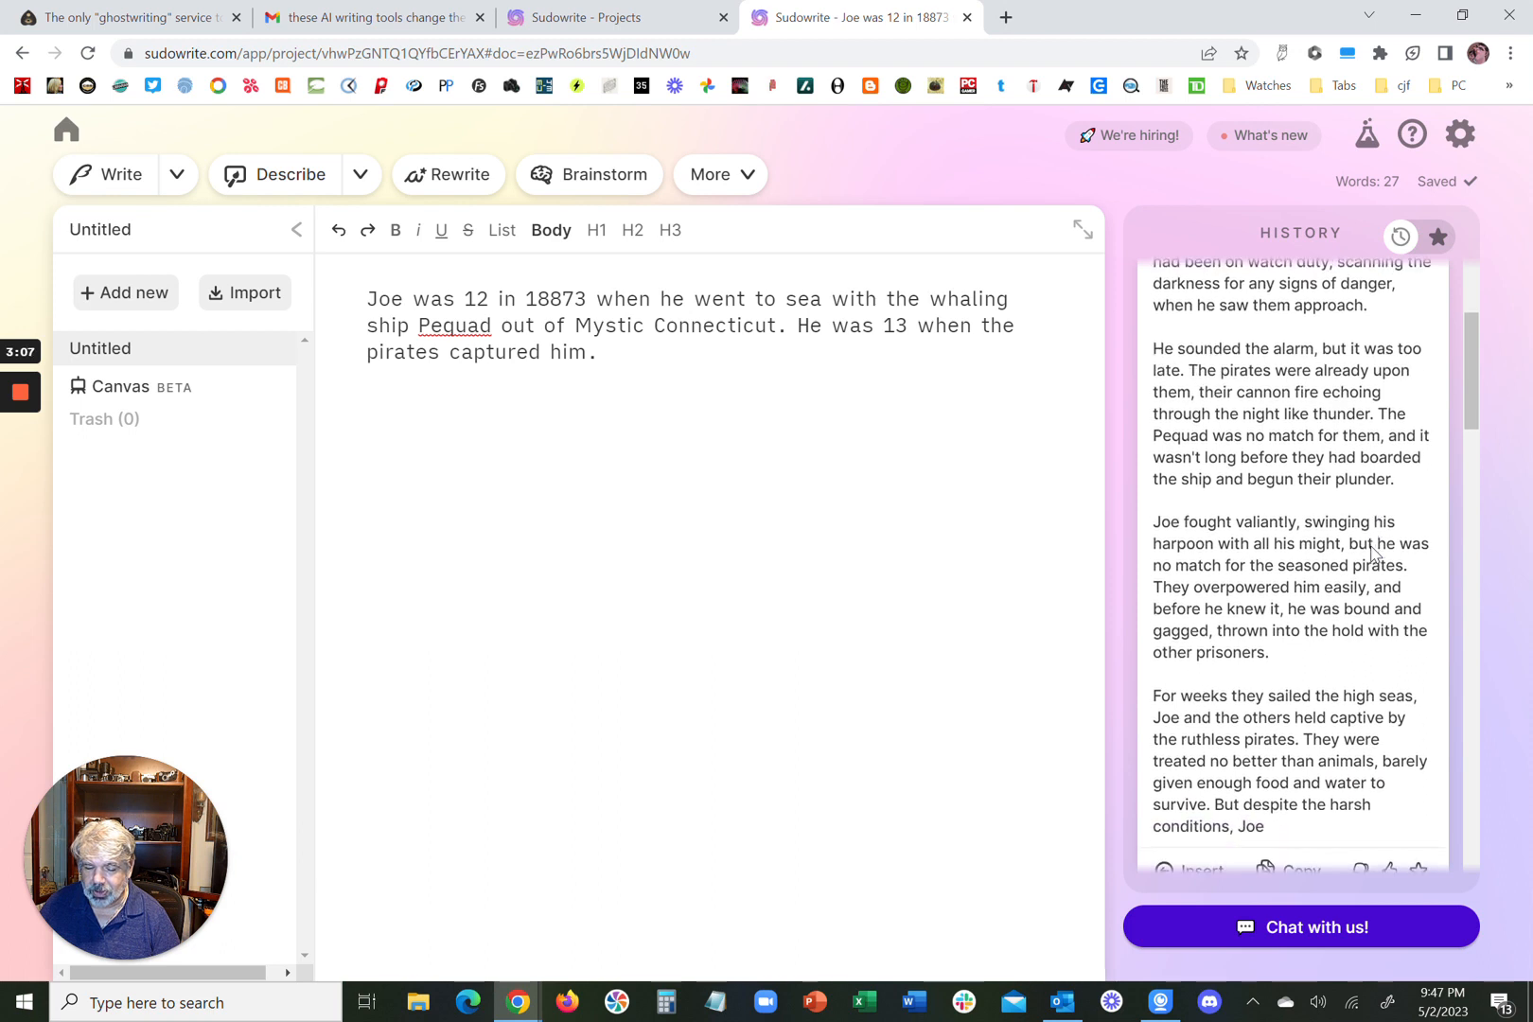
pyautogui.scroll(-1, 1372, 553)
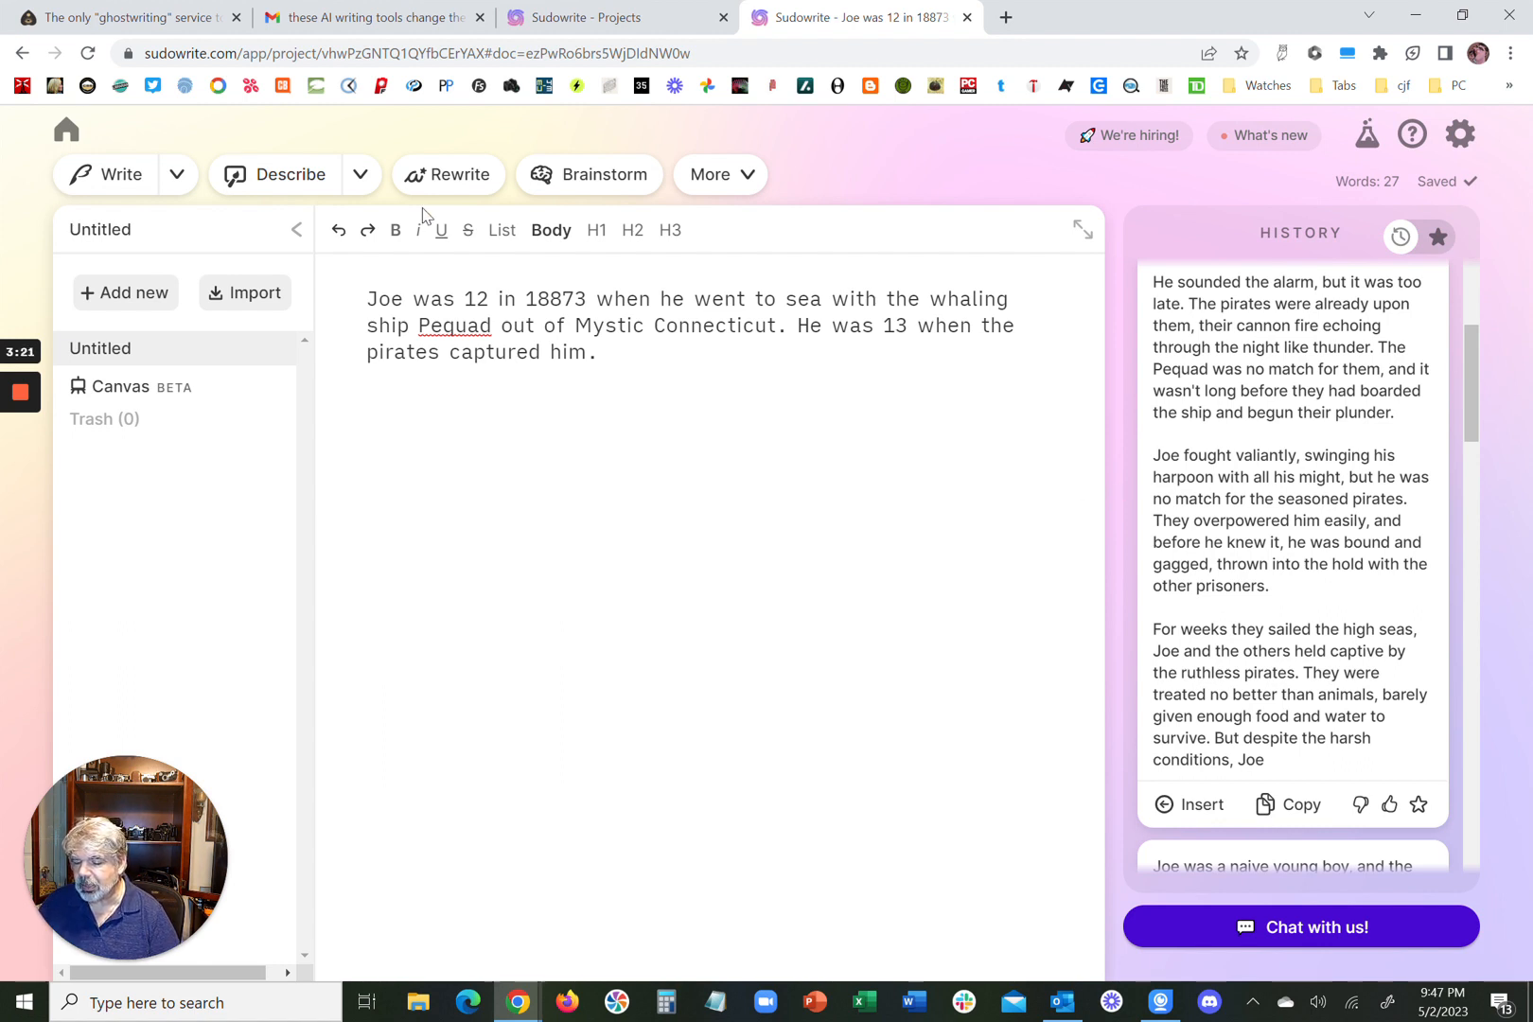
# Look over the Describe tool's sense options and the list of additional writing tools.
pyautogui.click(359, 175)
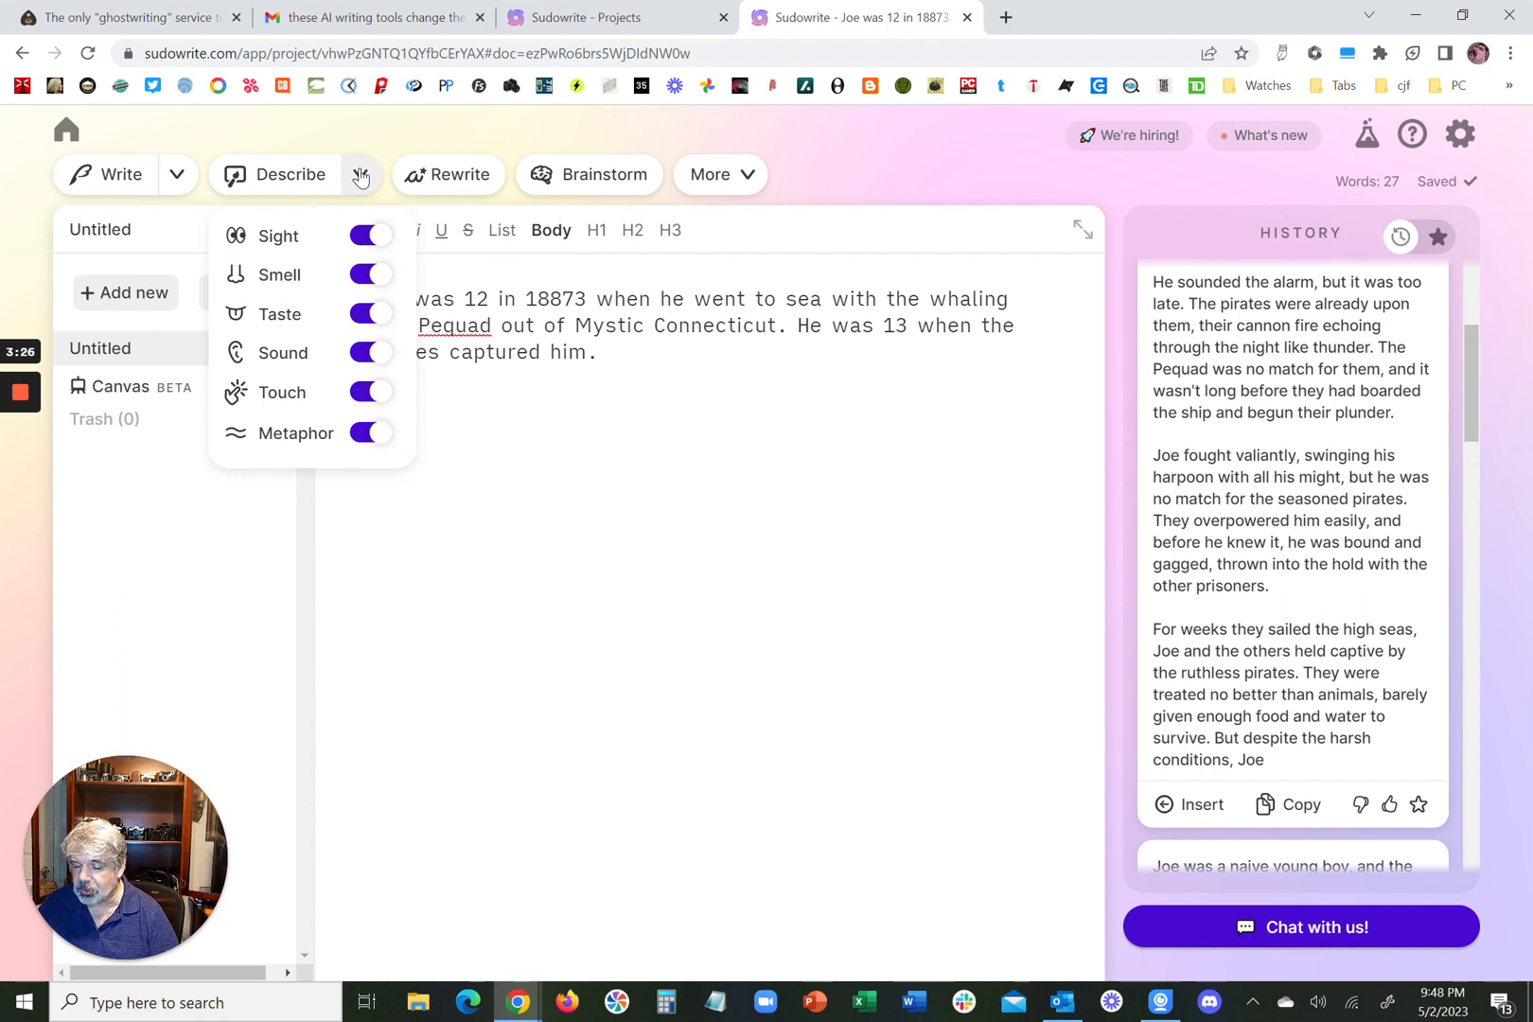
pyautogui.click(360, 175)
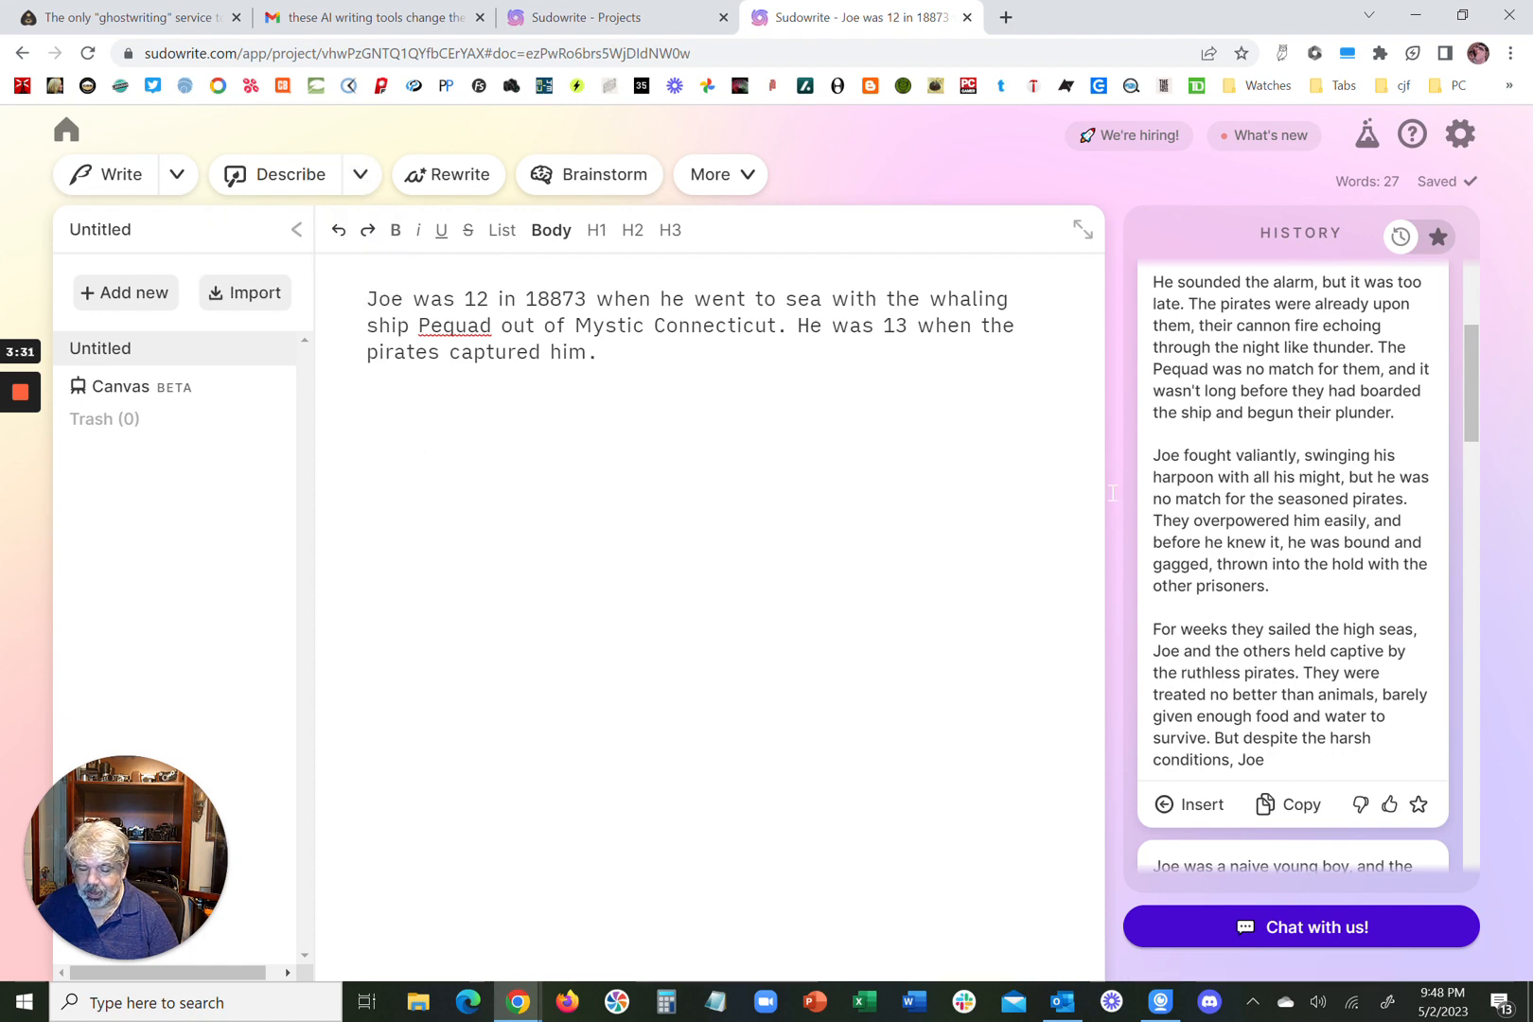
pyautogui.scroll(-3, 1277, 483)
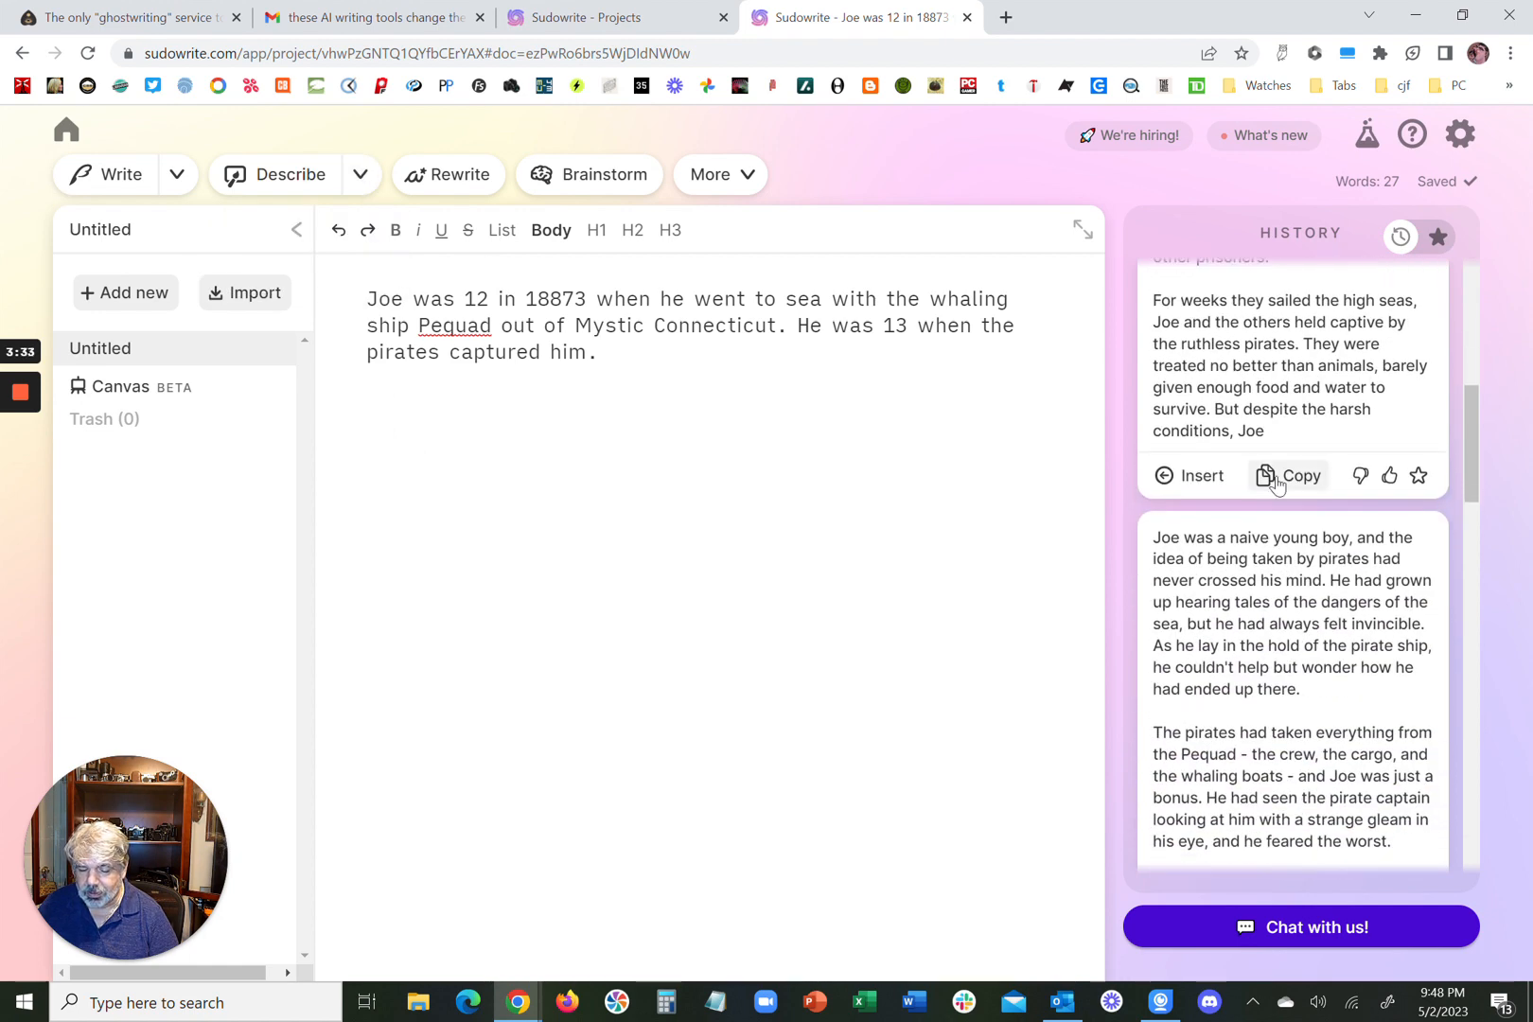
pyautogui.scroll(6, 1277, 483)
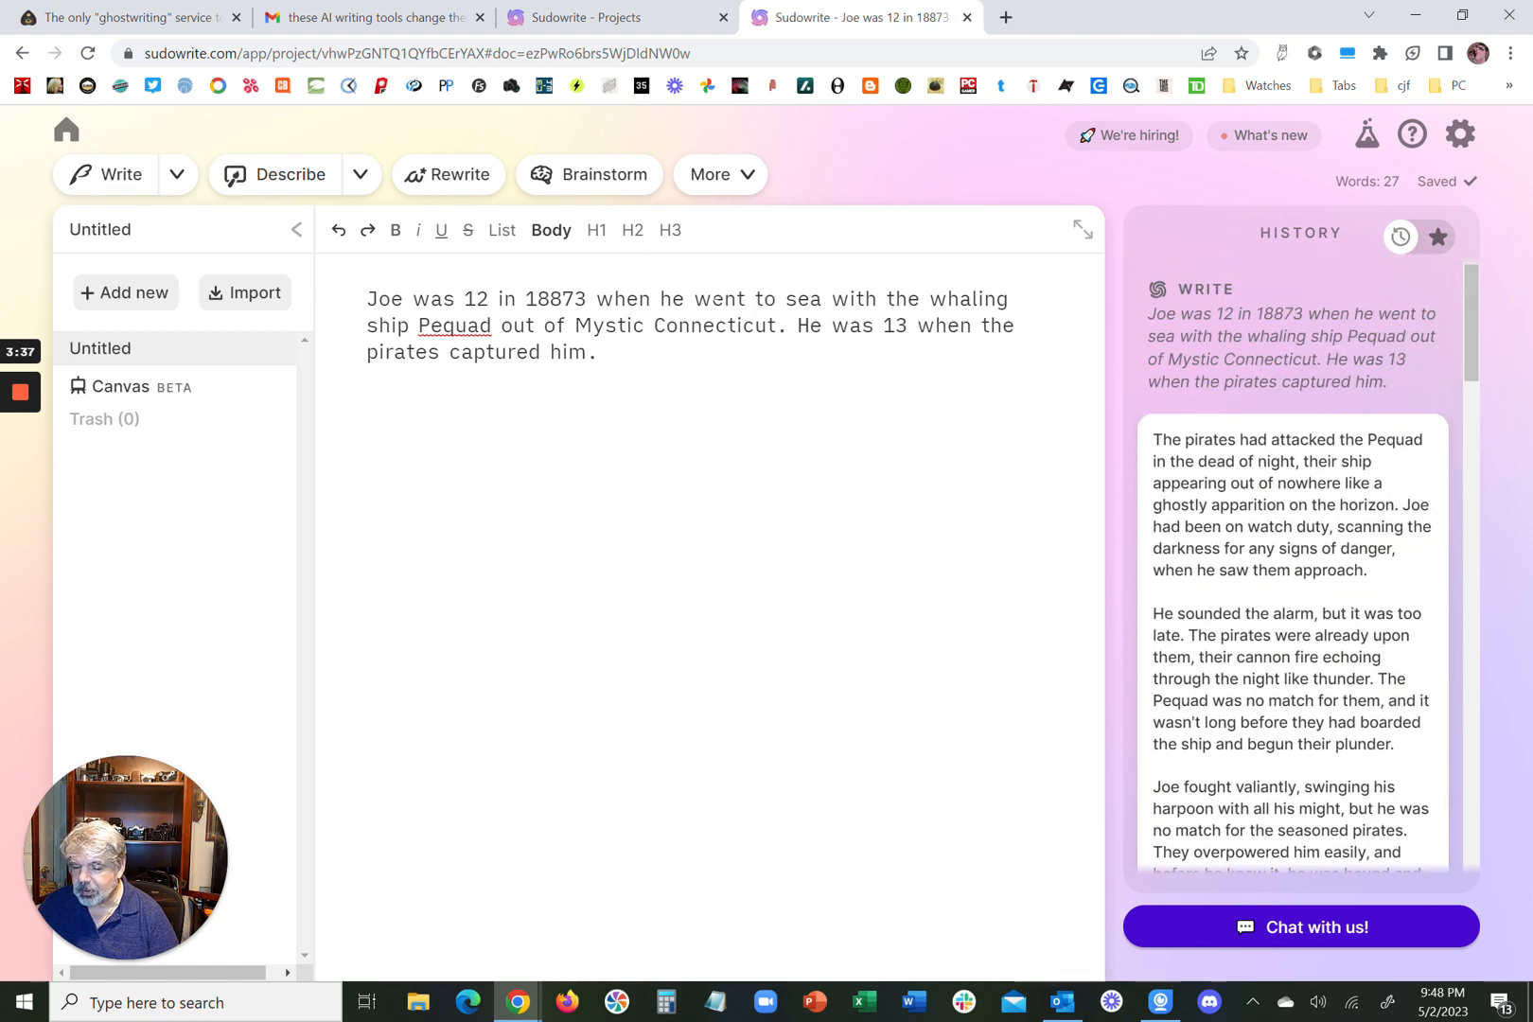
pyautogui.click(747, 177)
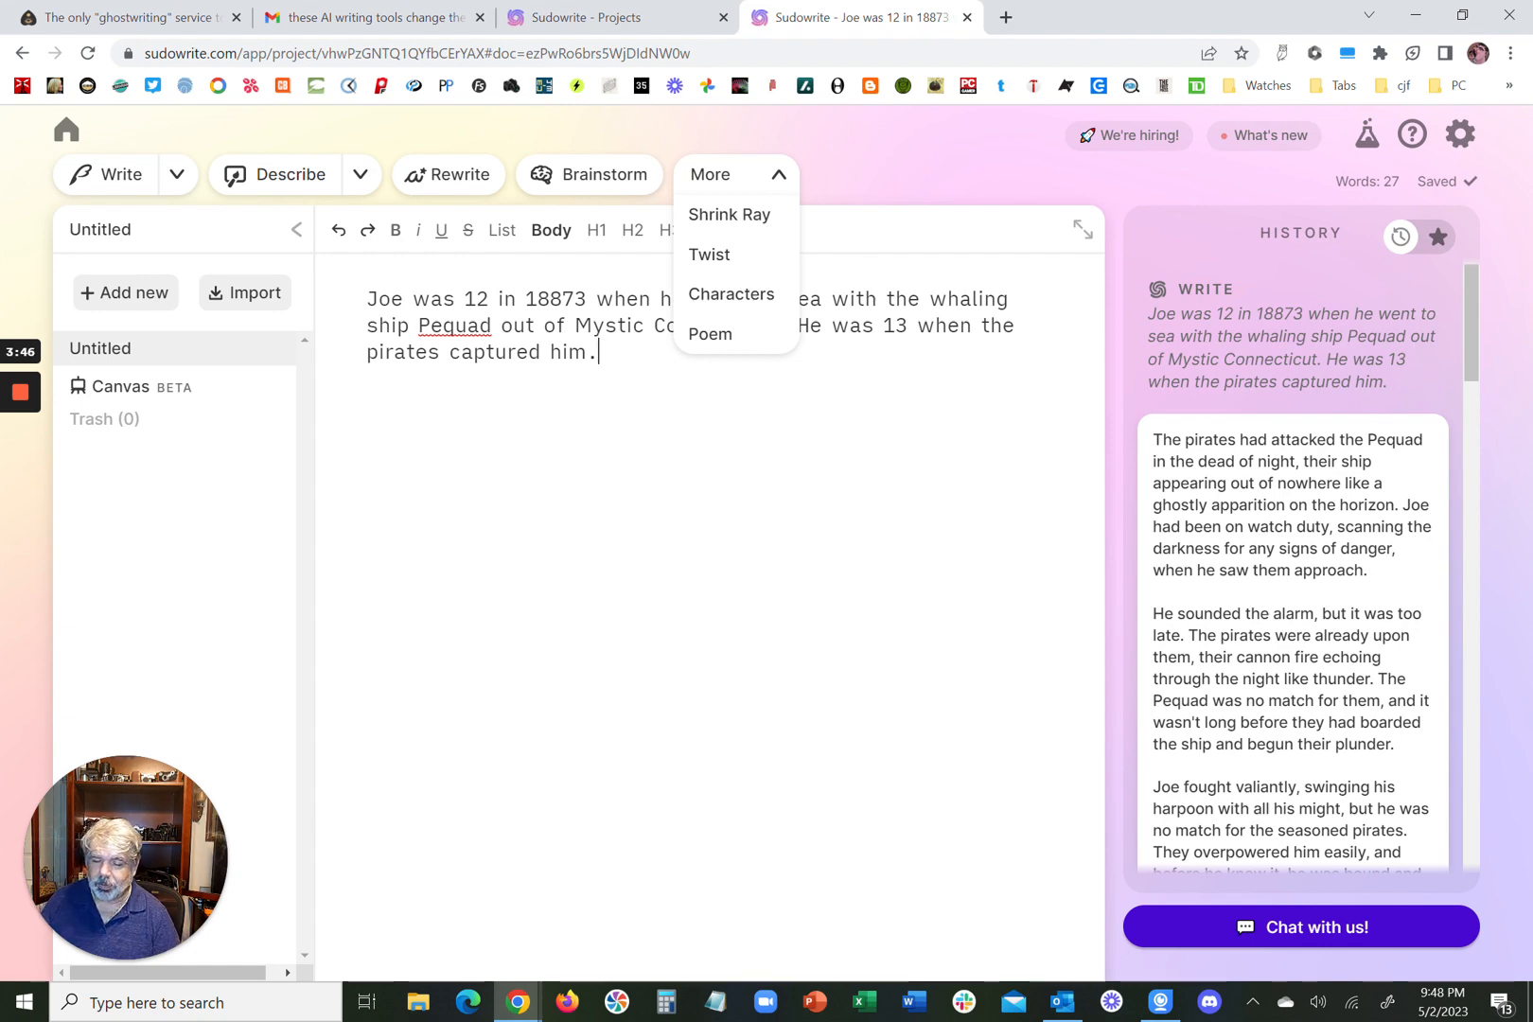
pyautogui.click(796, 179)
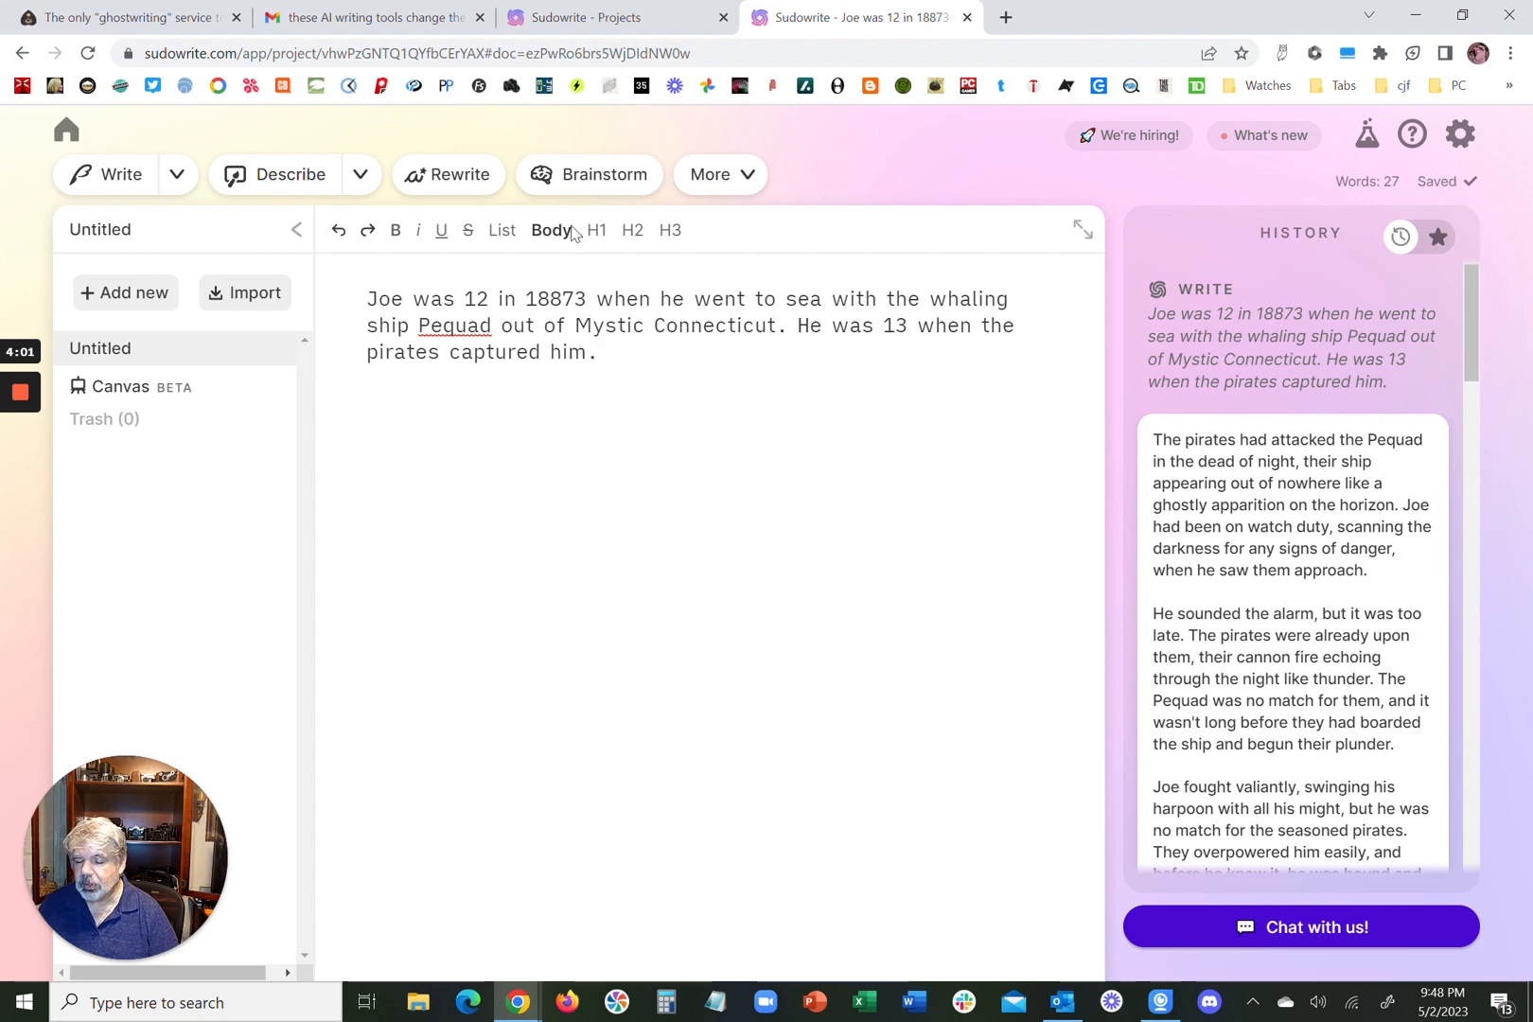
# Set up an Article Ideas brainstorm requesting a list of "Articles for a blog professional photography in the age of AI".
pyautogui.click(604, 175)
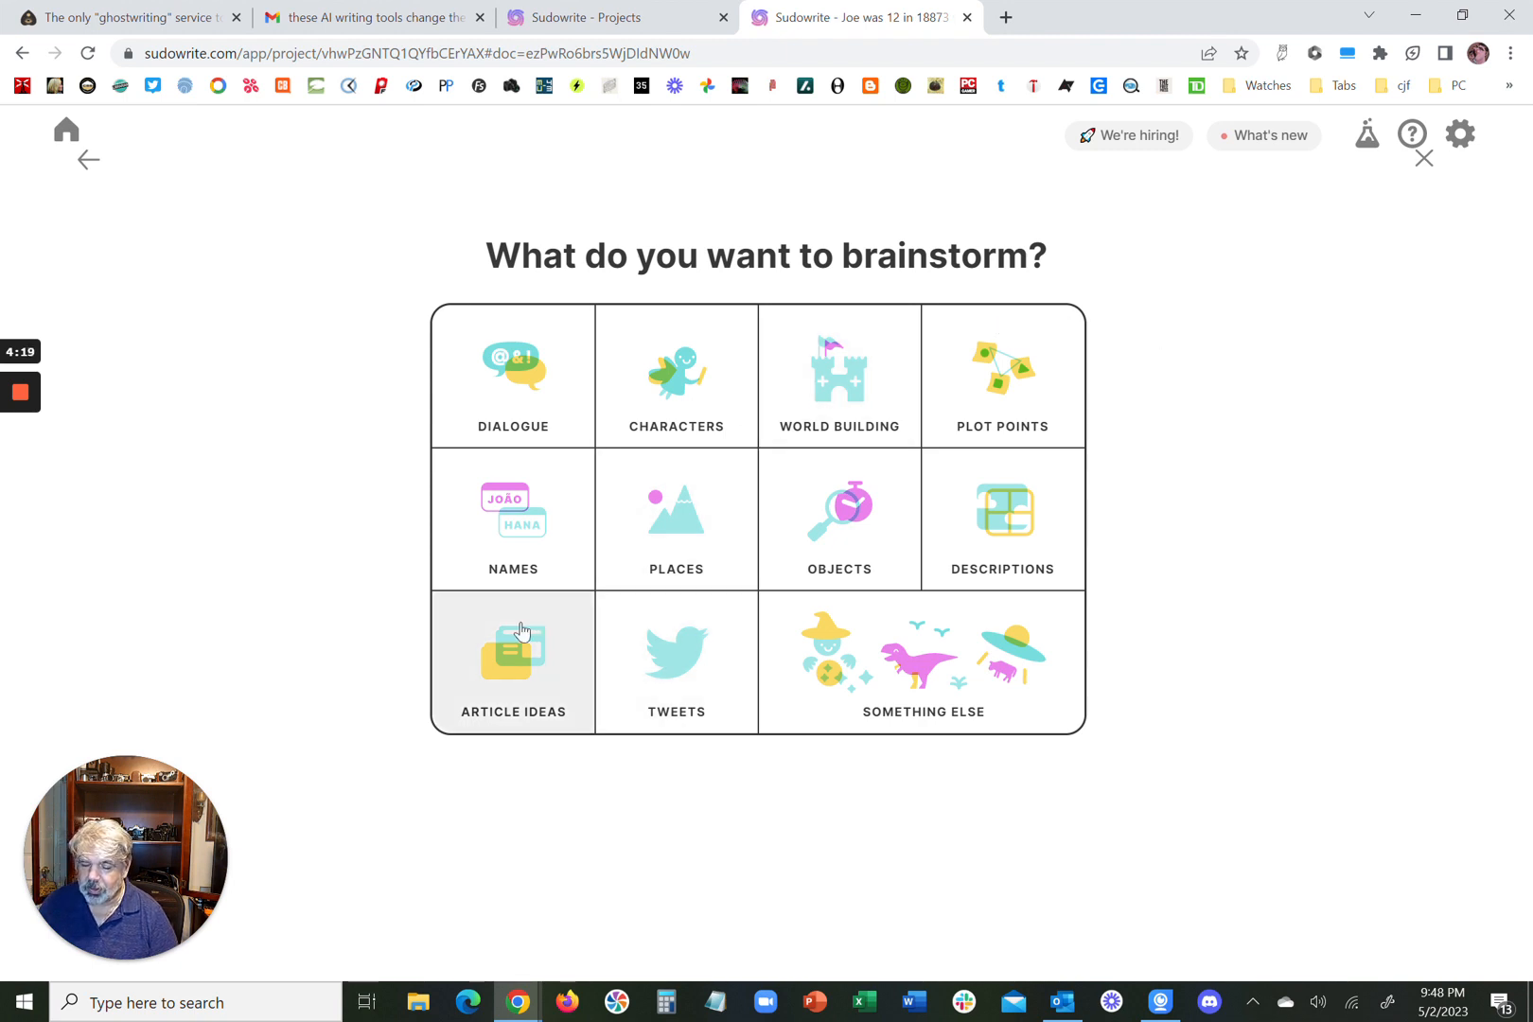
pyautogui.click(520, 630)
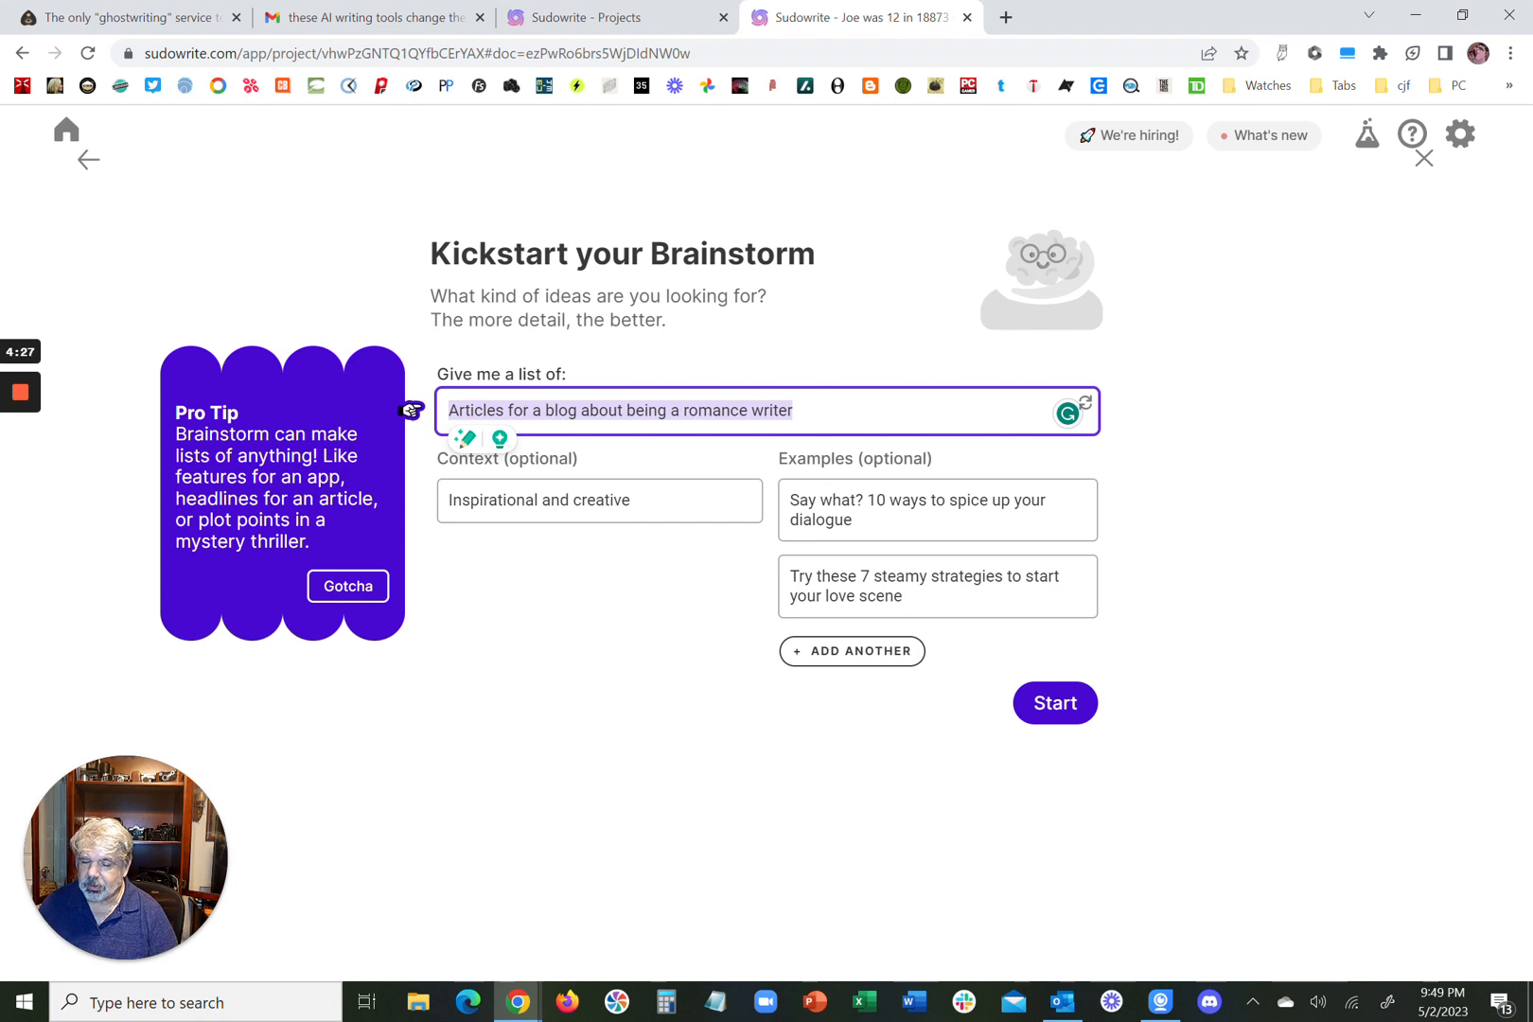
pyautogui.click(795, 411)
pyautogui.moveTo(795, 410); pyautogui.dragTo(585, 408)
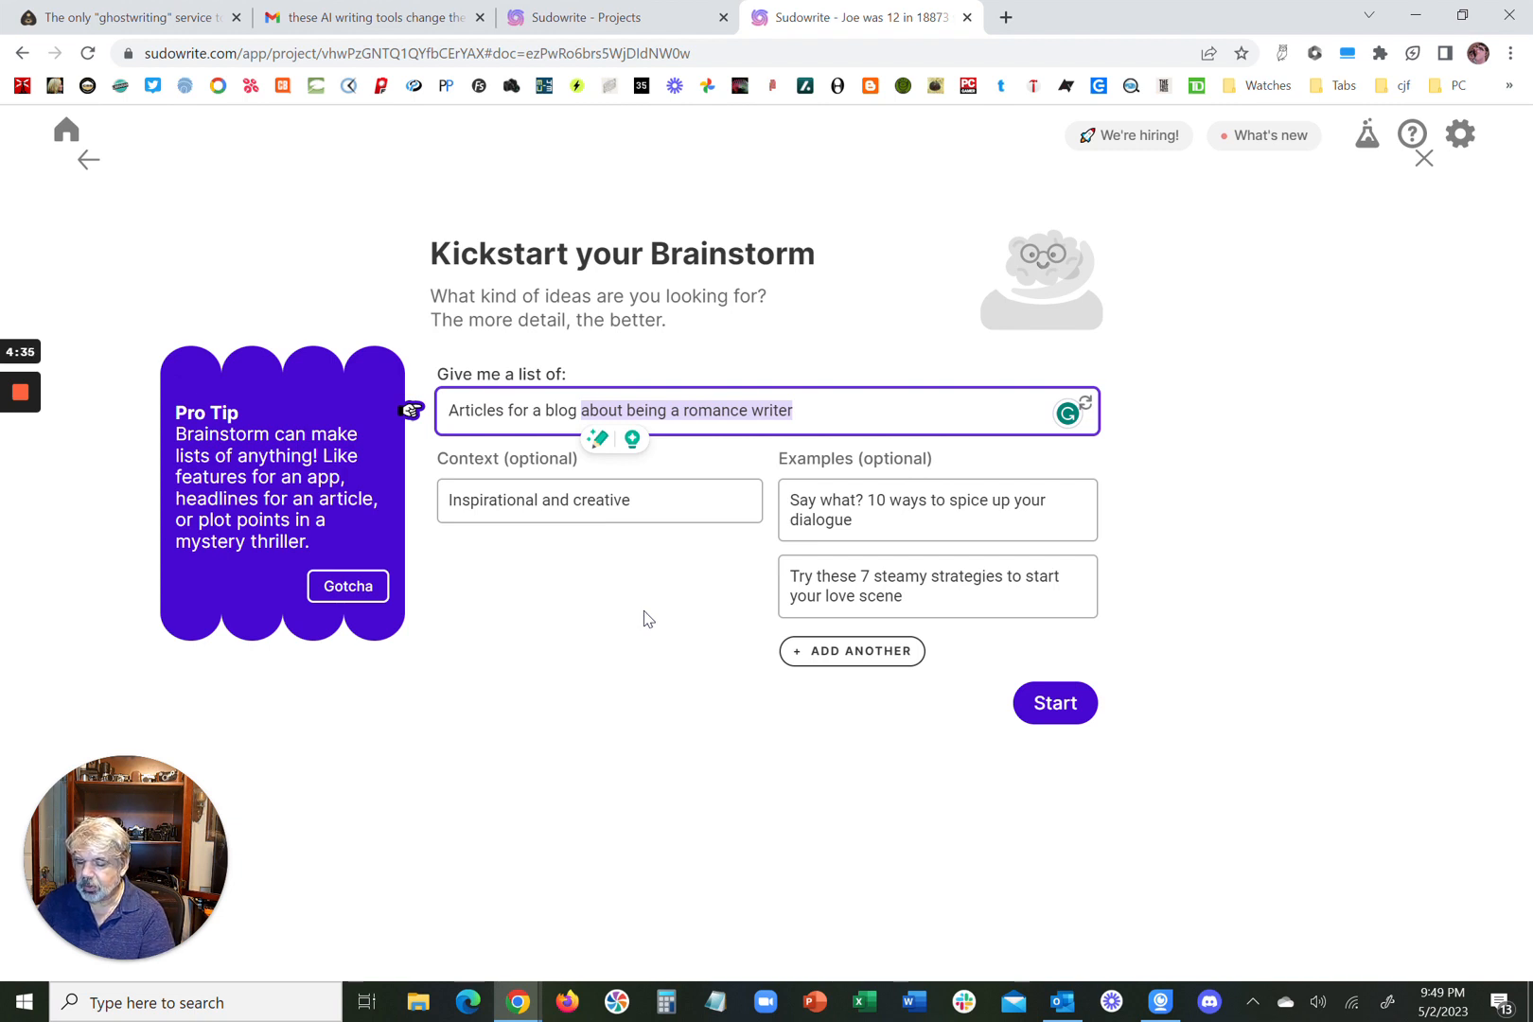
pyautogui.write('professi')
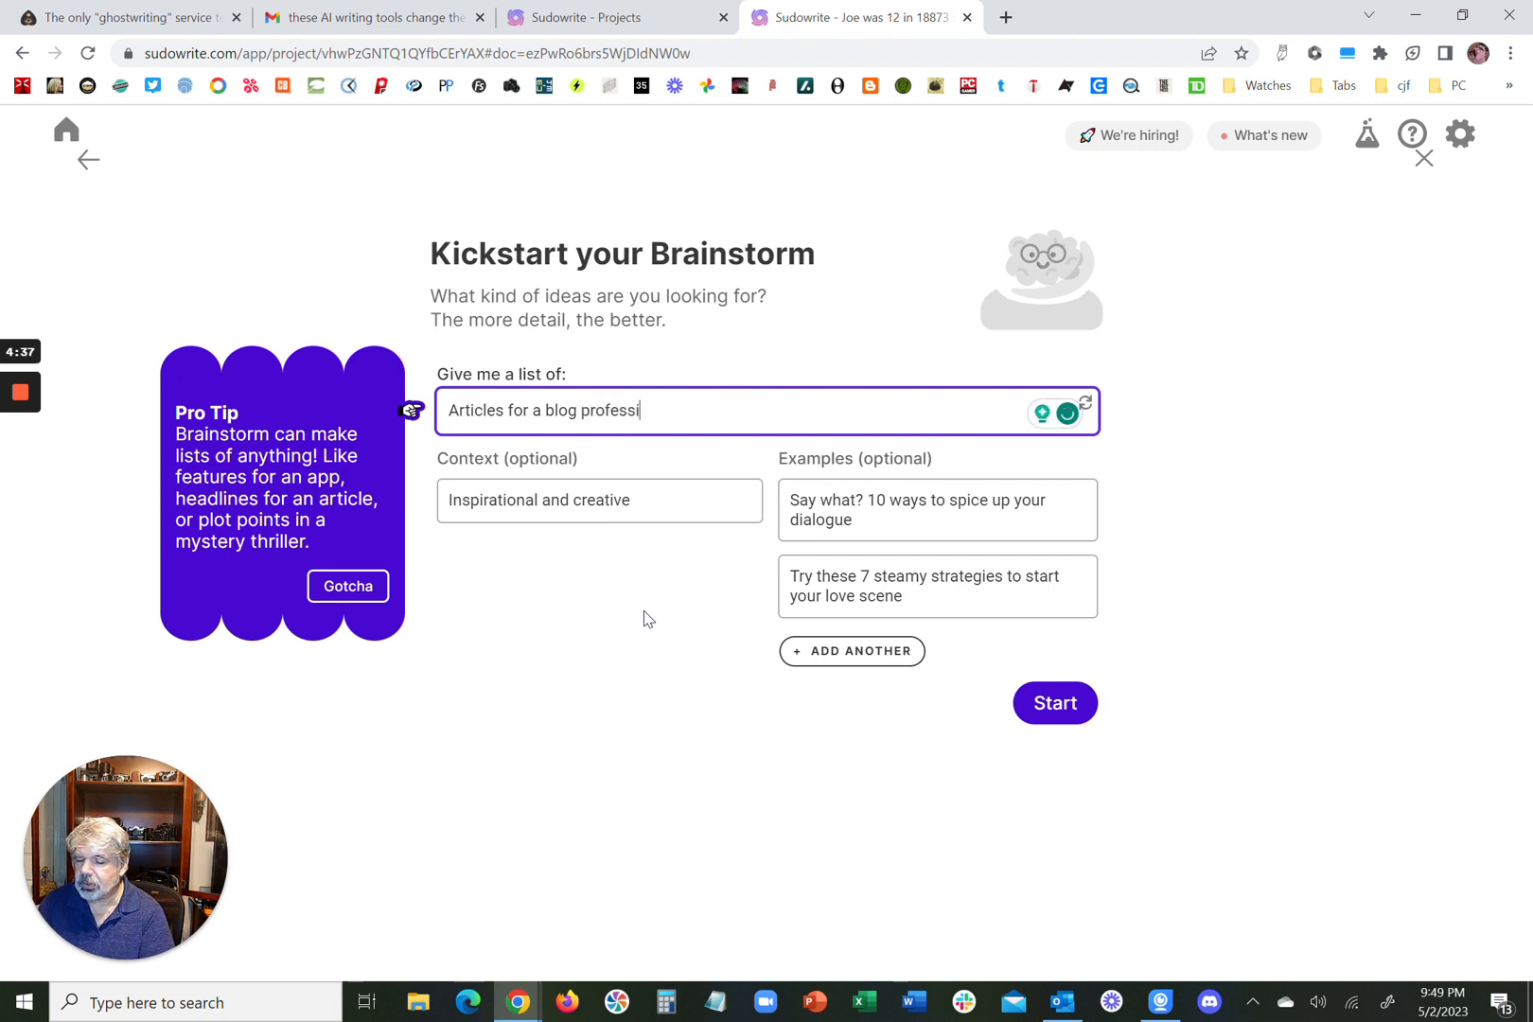
pyautogui.write('onal pho')
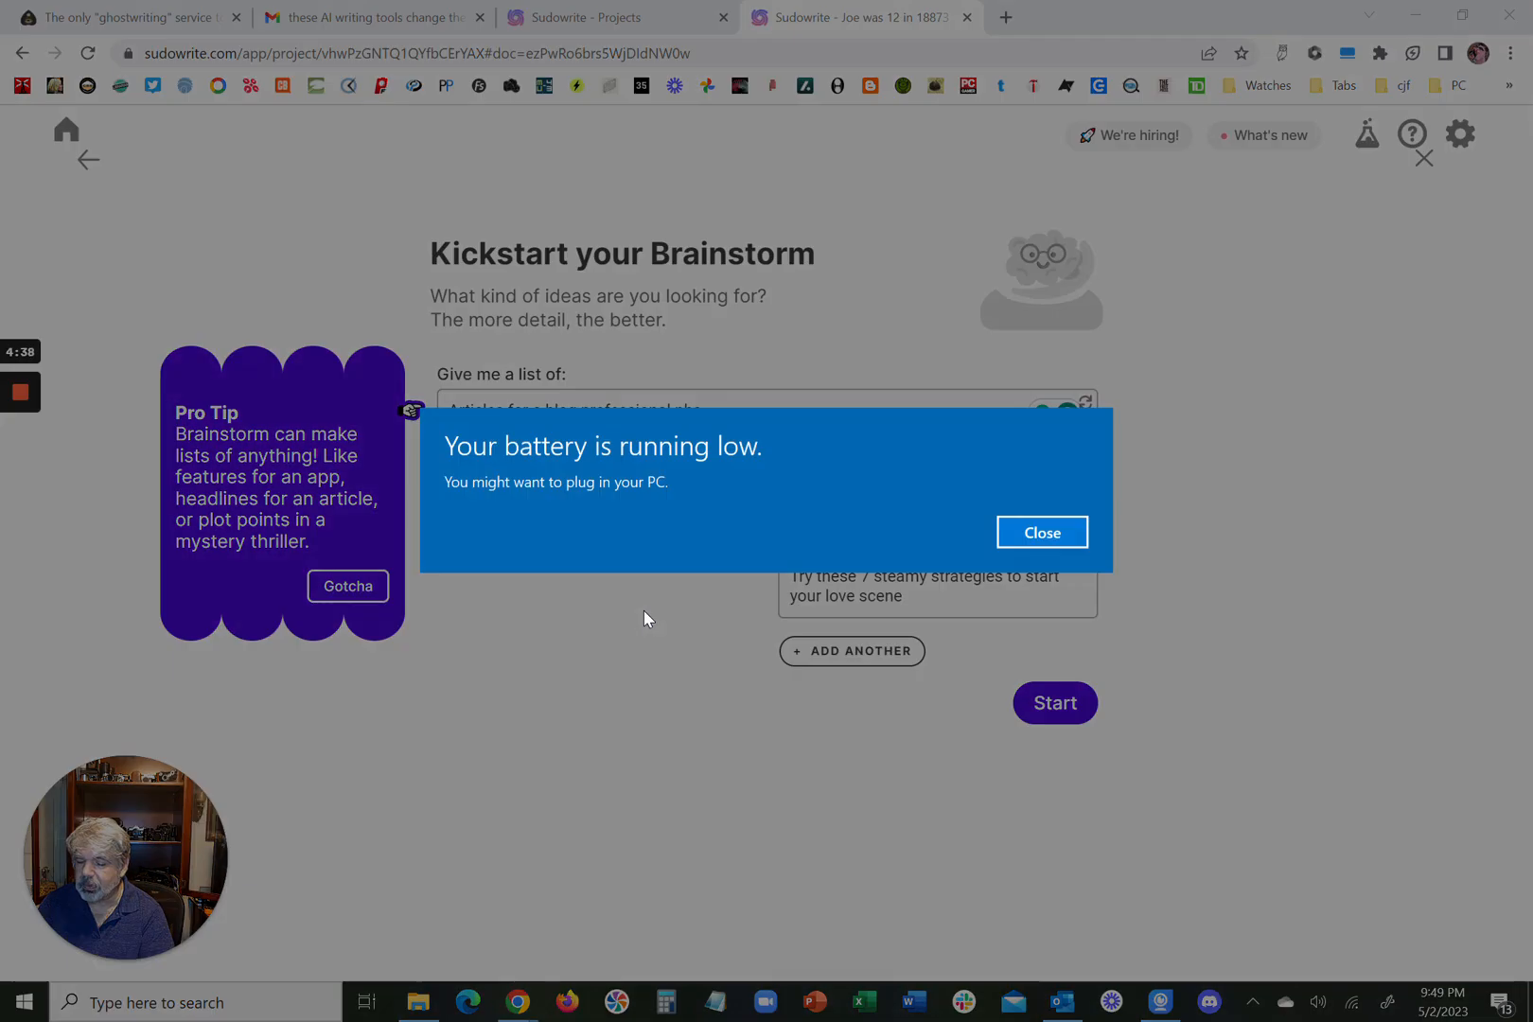
pyautogui.click(1057, 534)
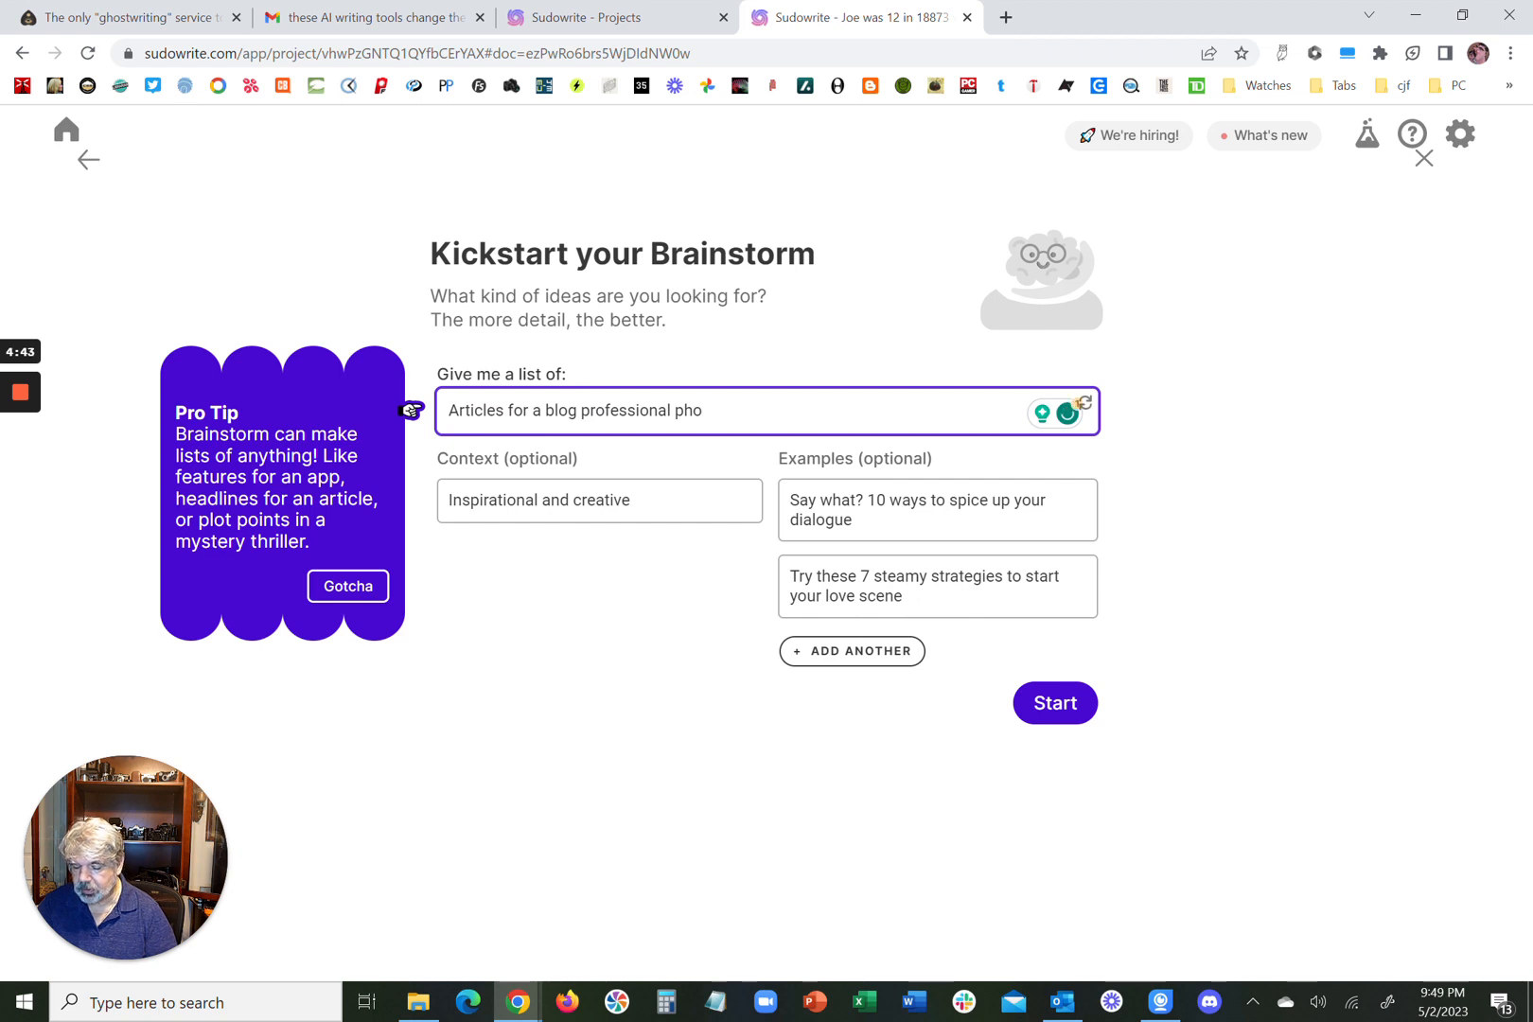
pyautogui.write('tograp')
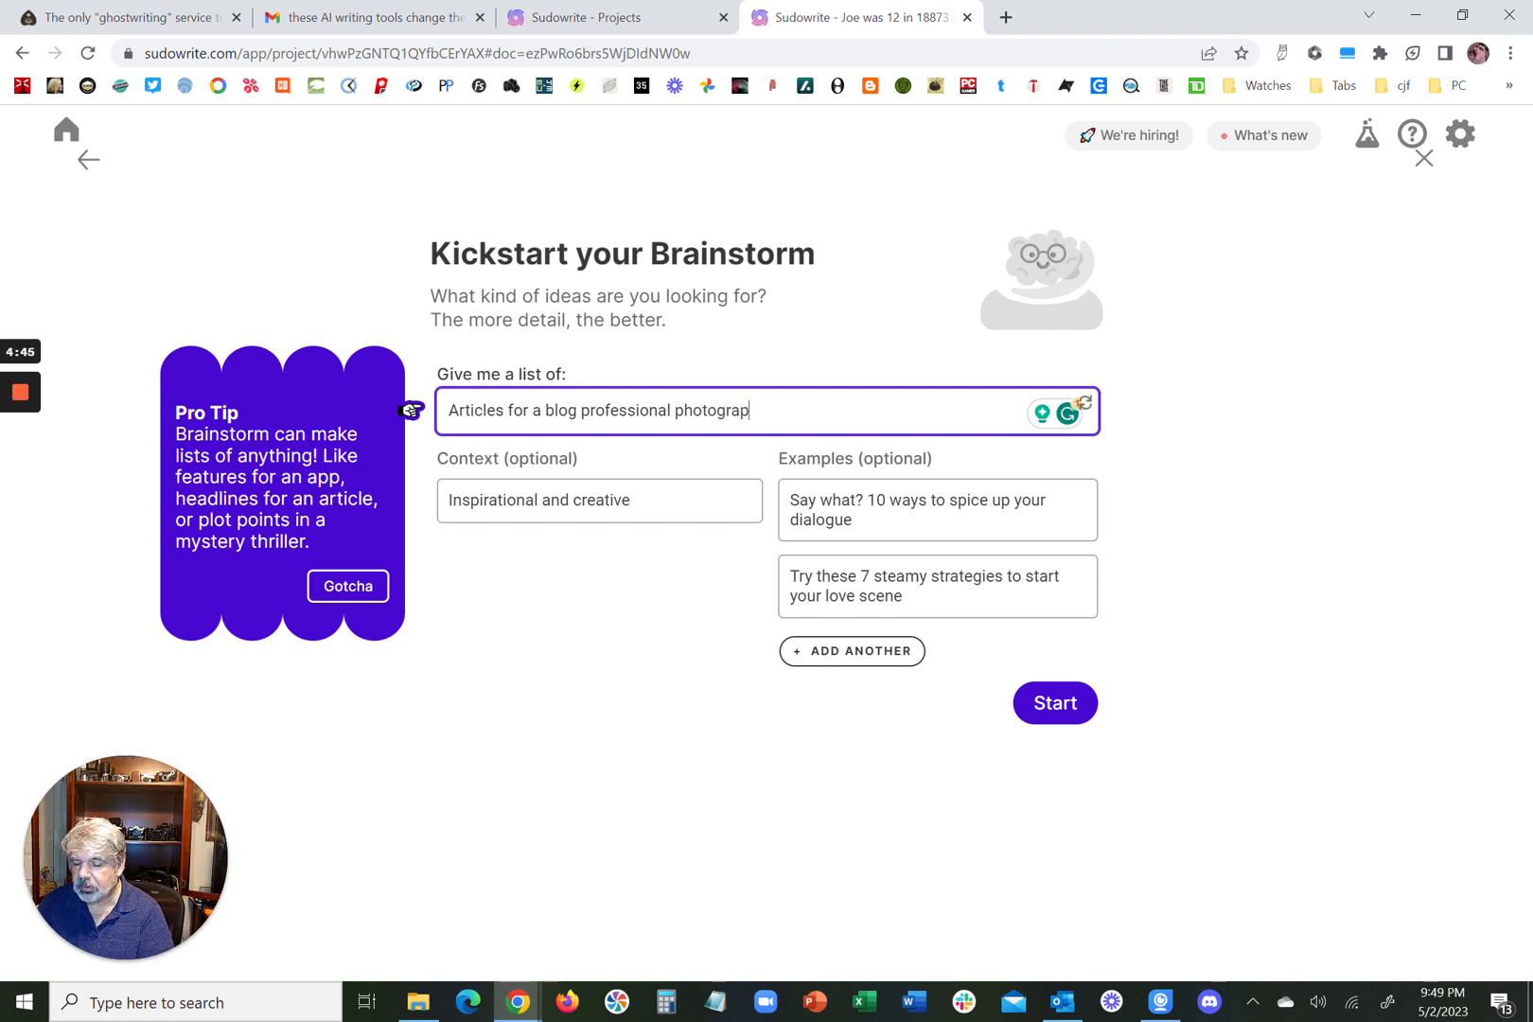
pyautogui.write('hy in the ag')
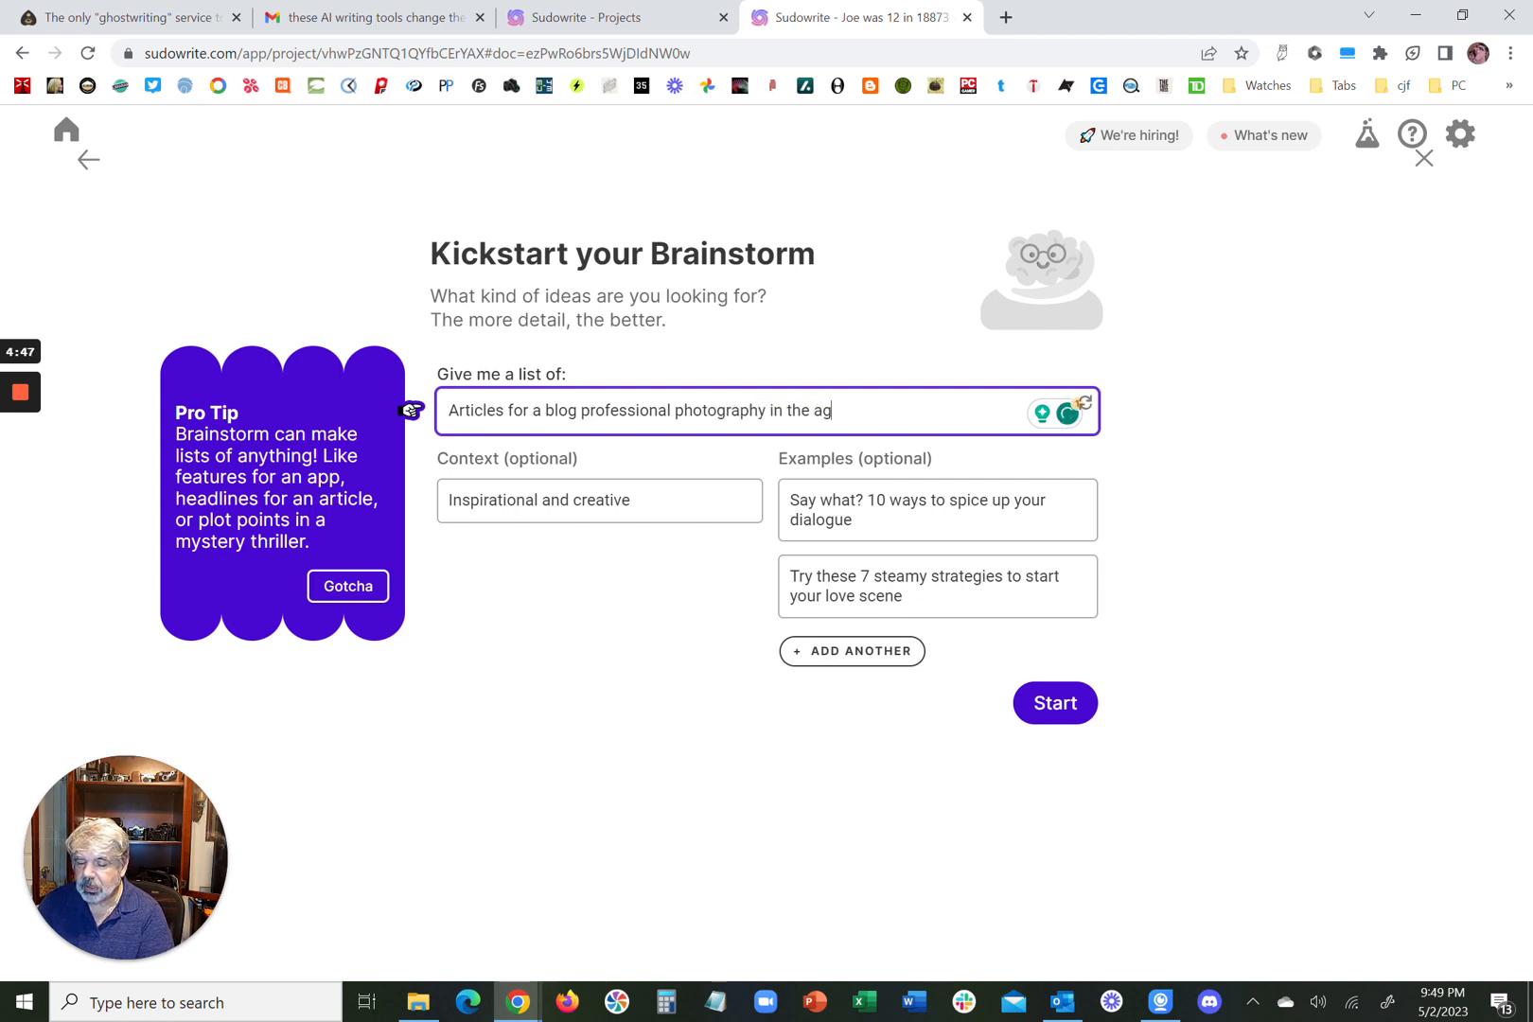
pyautogui.write('e of AI')
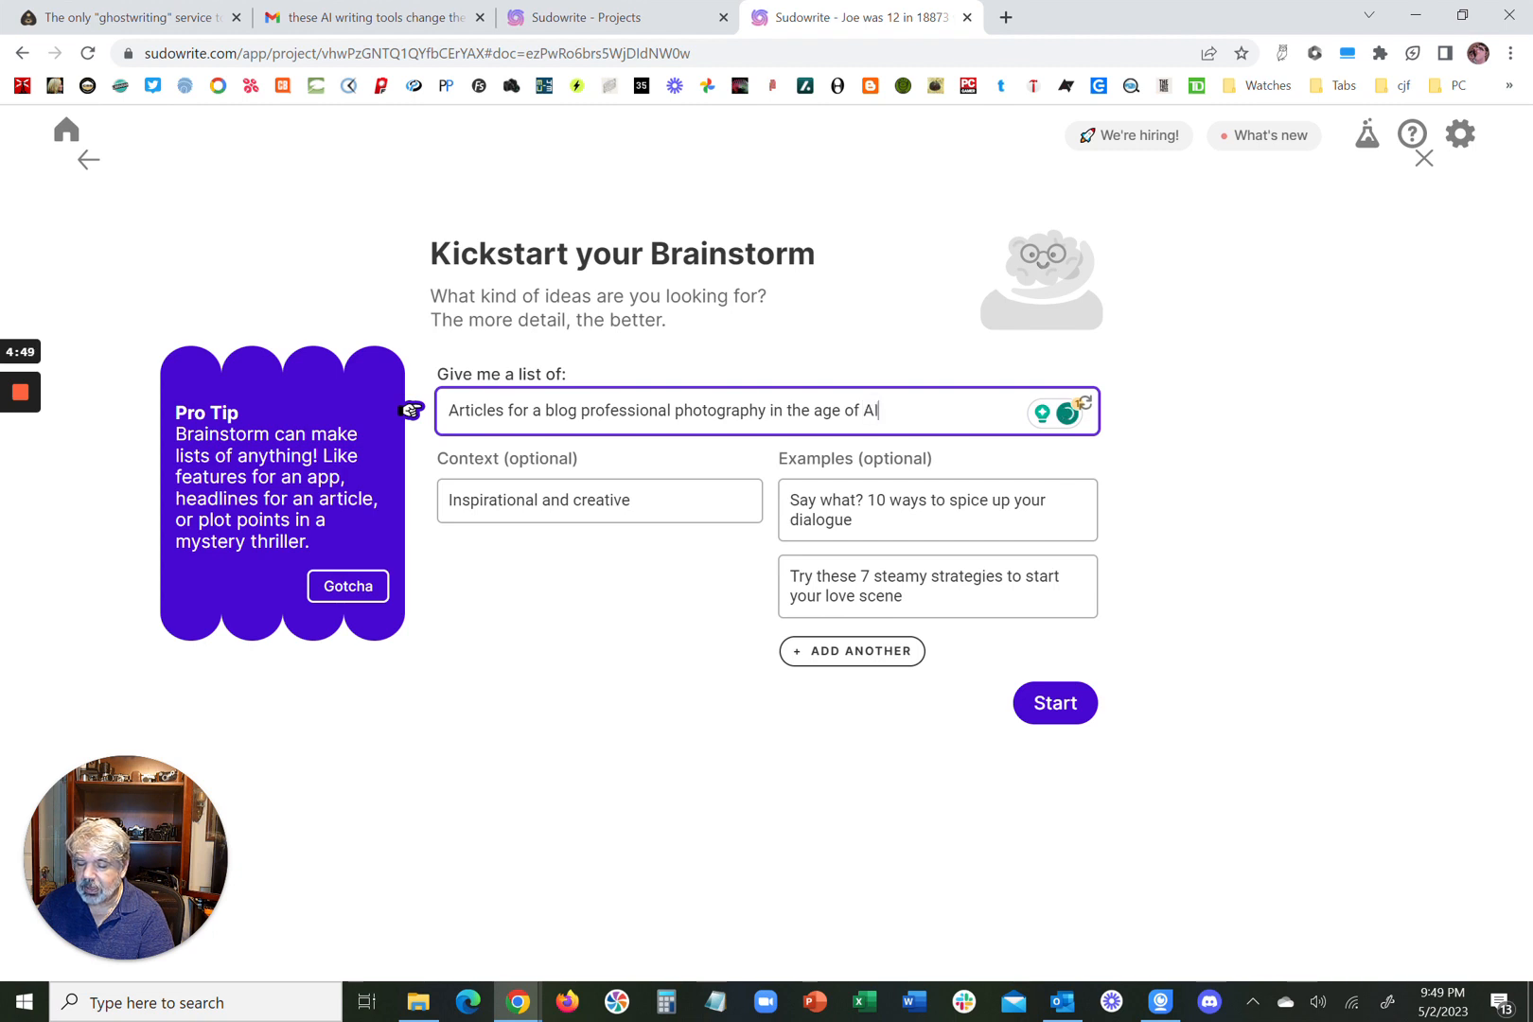
# Generate the brainstorm ideas and vote down the dramatic lighting setup and believable protagonist cards.
pyautogui.click(1045, 701)
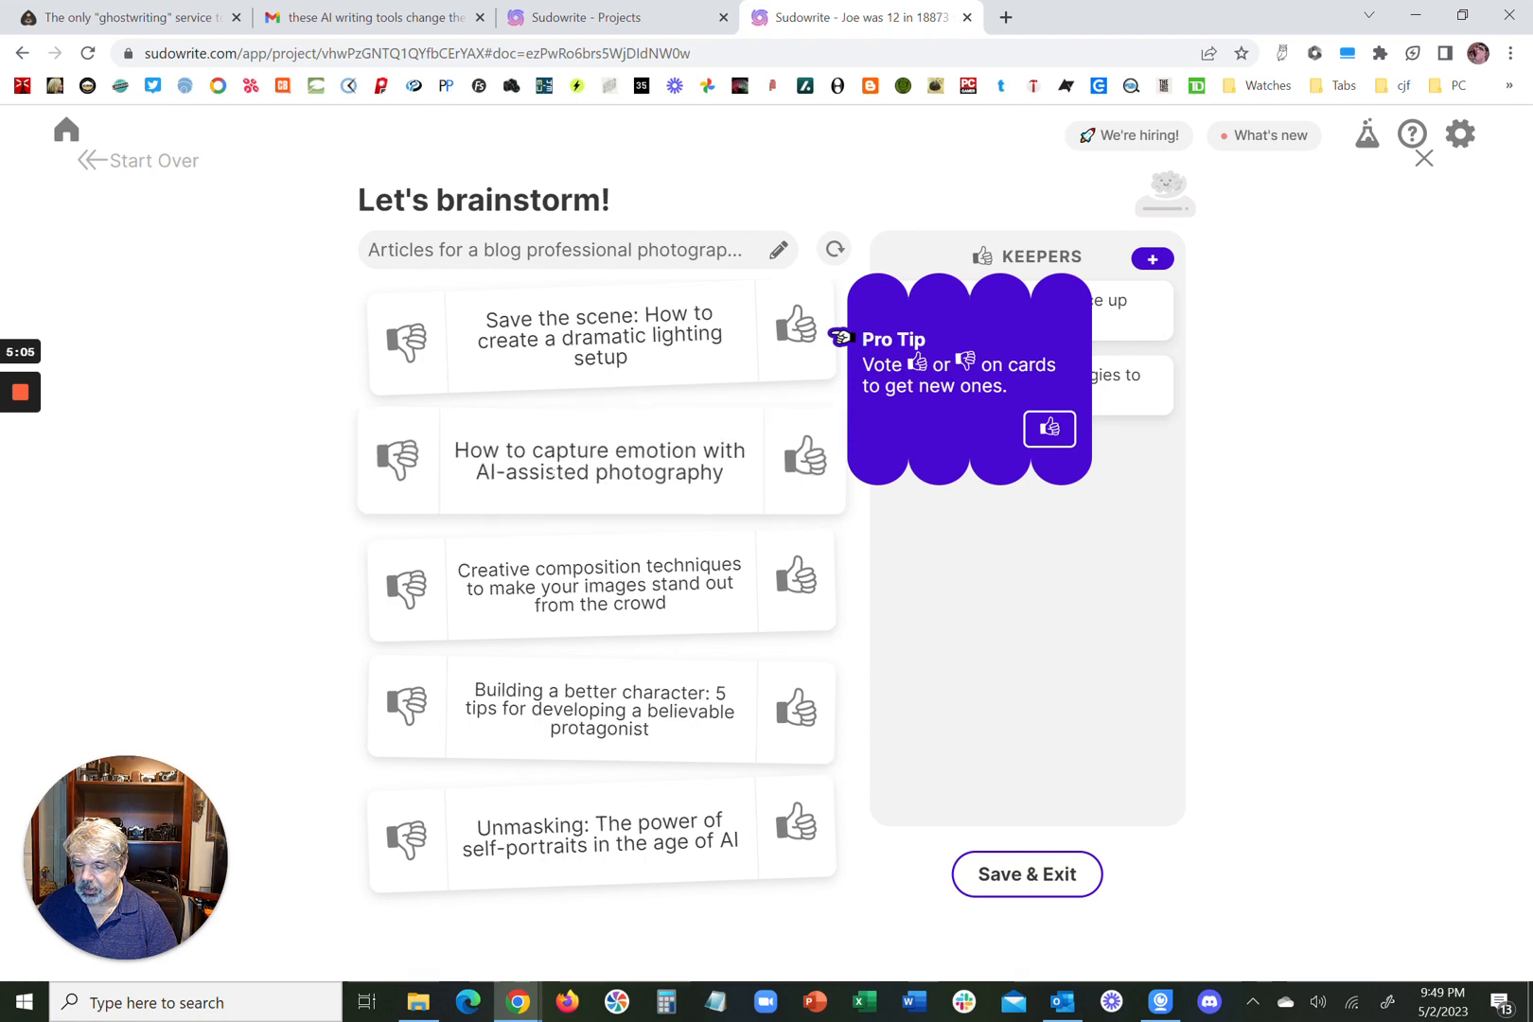
pyautogui.click(426, 356)
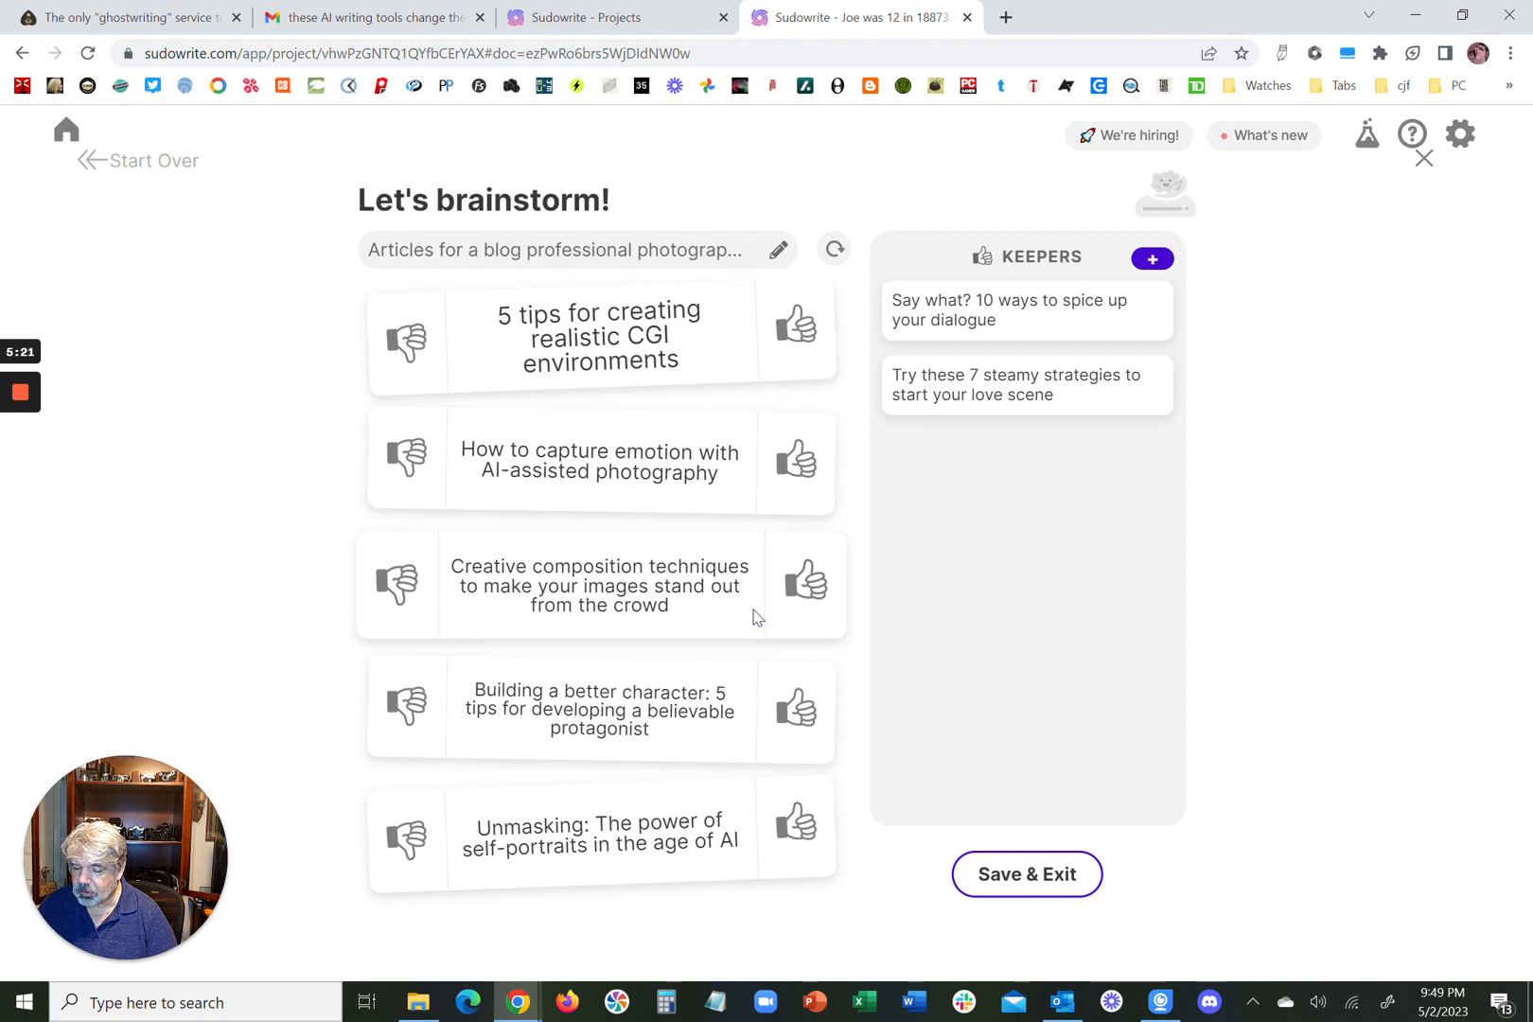
pyautogui.click(411, 718)
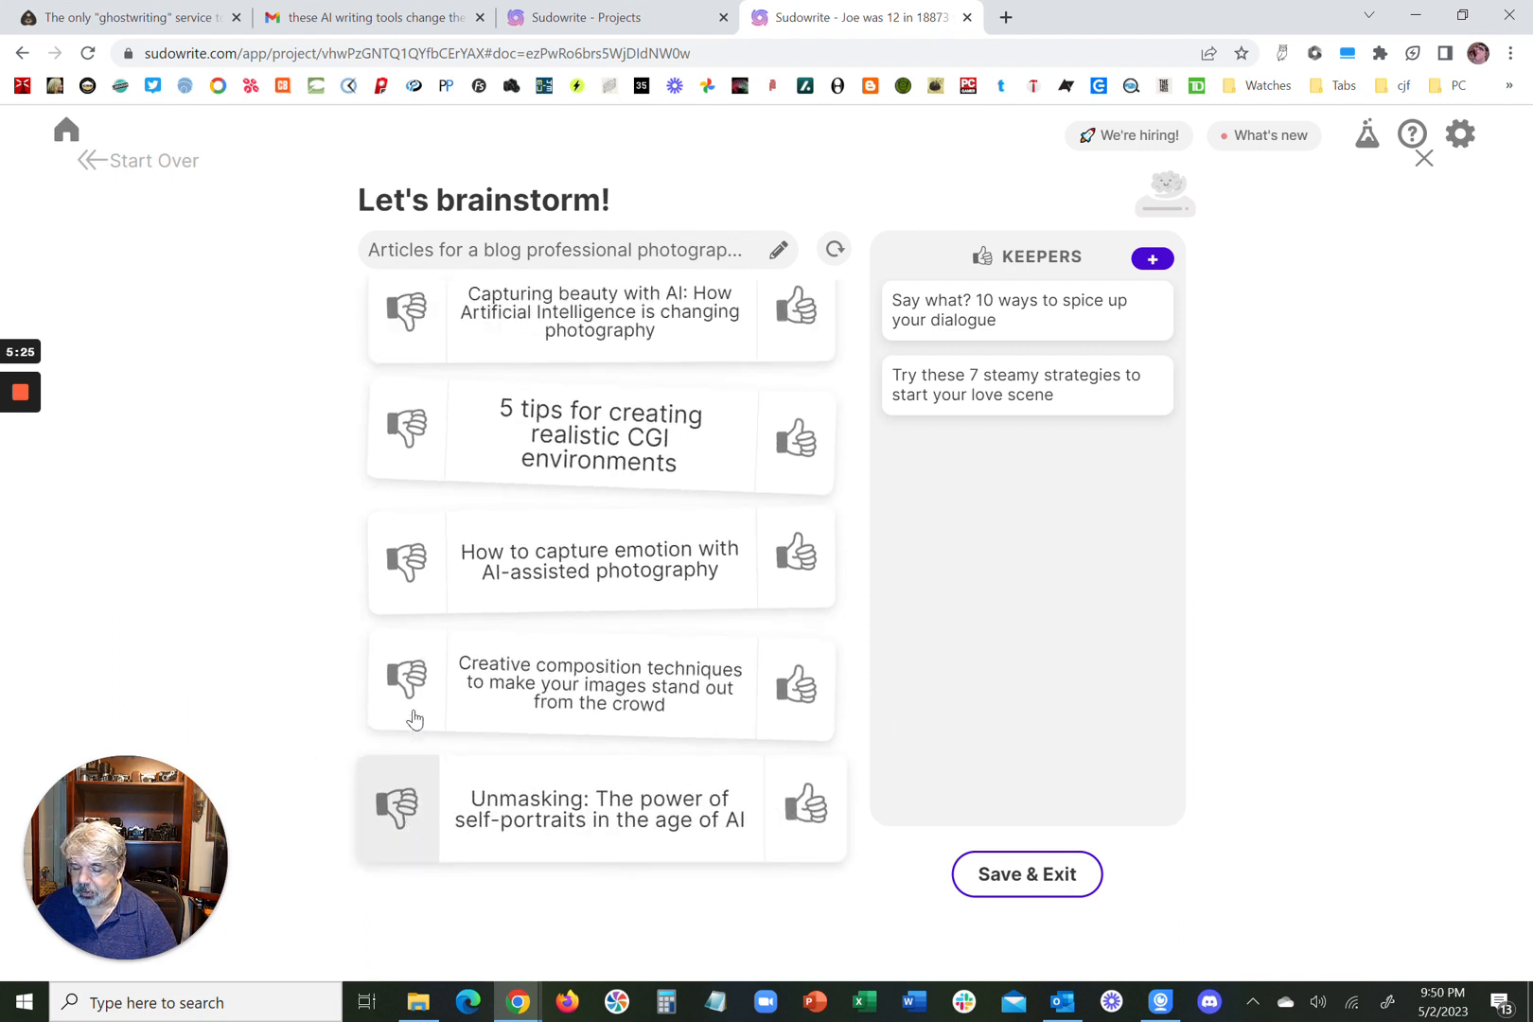